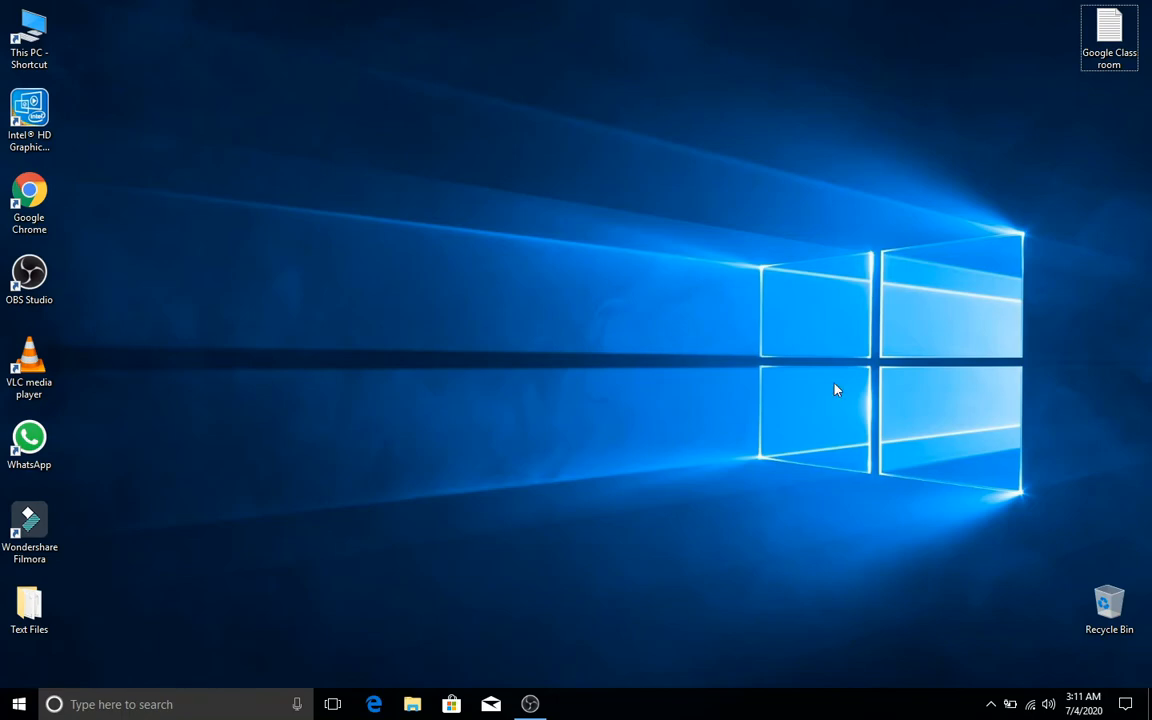
Step: Review the admin, subject teacher and student address lists in the desktop's Google Class room text file, and close it
{"action": "double_click", "coordinate": [1112, 44]}
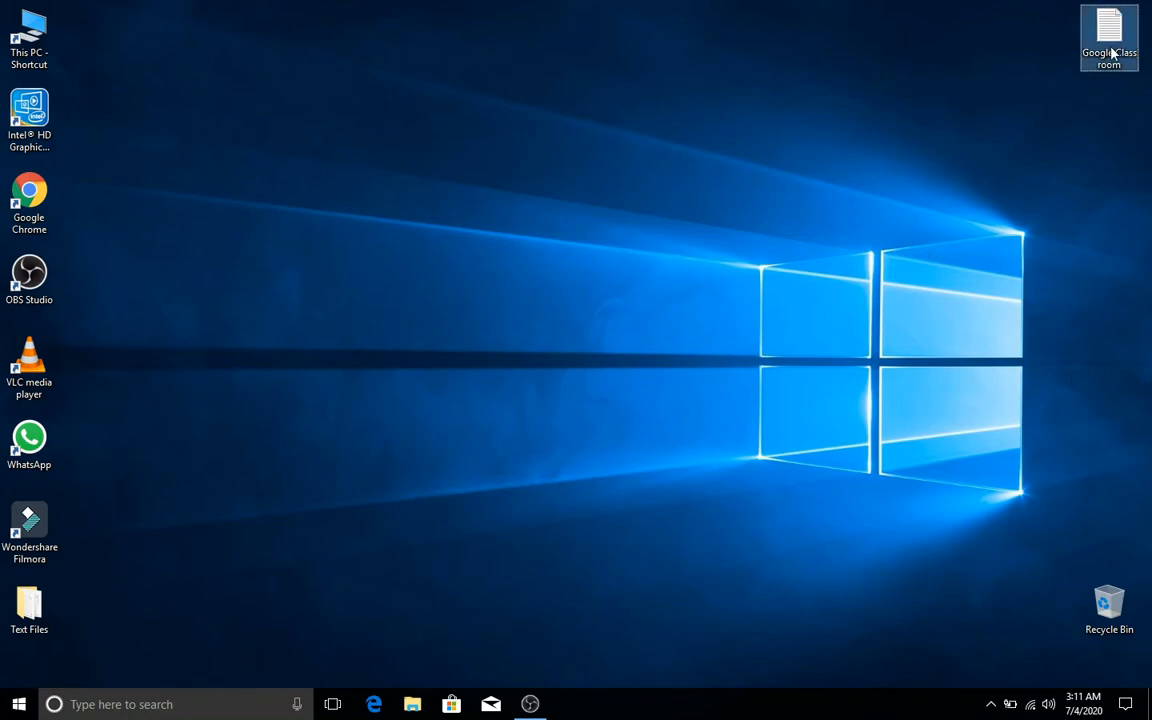
{"action": "double_click", "coordinate": [843, 188]}
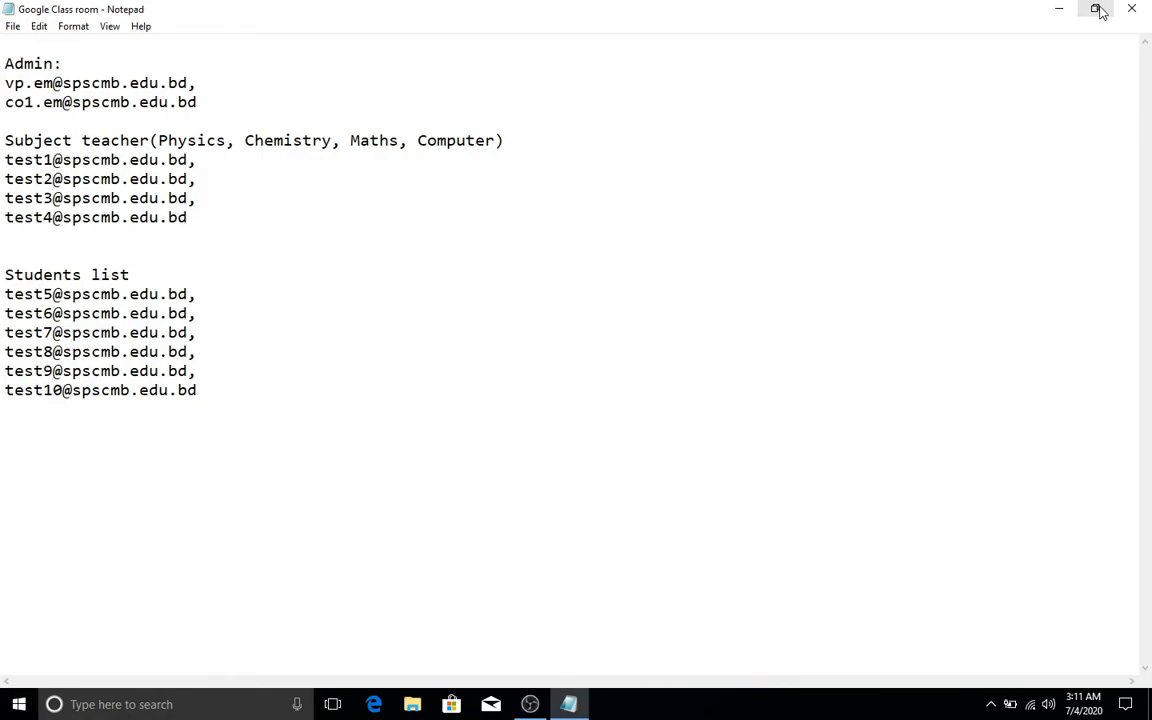
{"action": "left_click", "coordinate": [1130, 10]}
{"action": "right_click", "coordinate": [599, 121]}
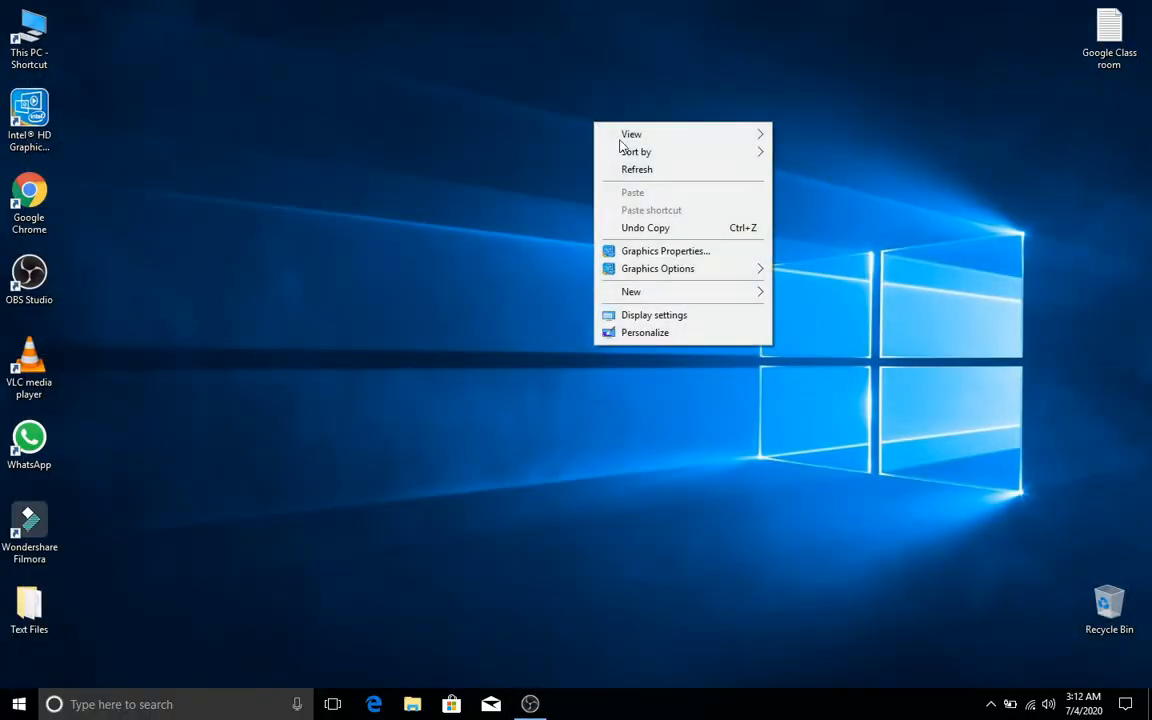
{"action": "left_click", "coordinate": [632, 167]}
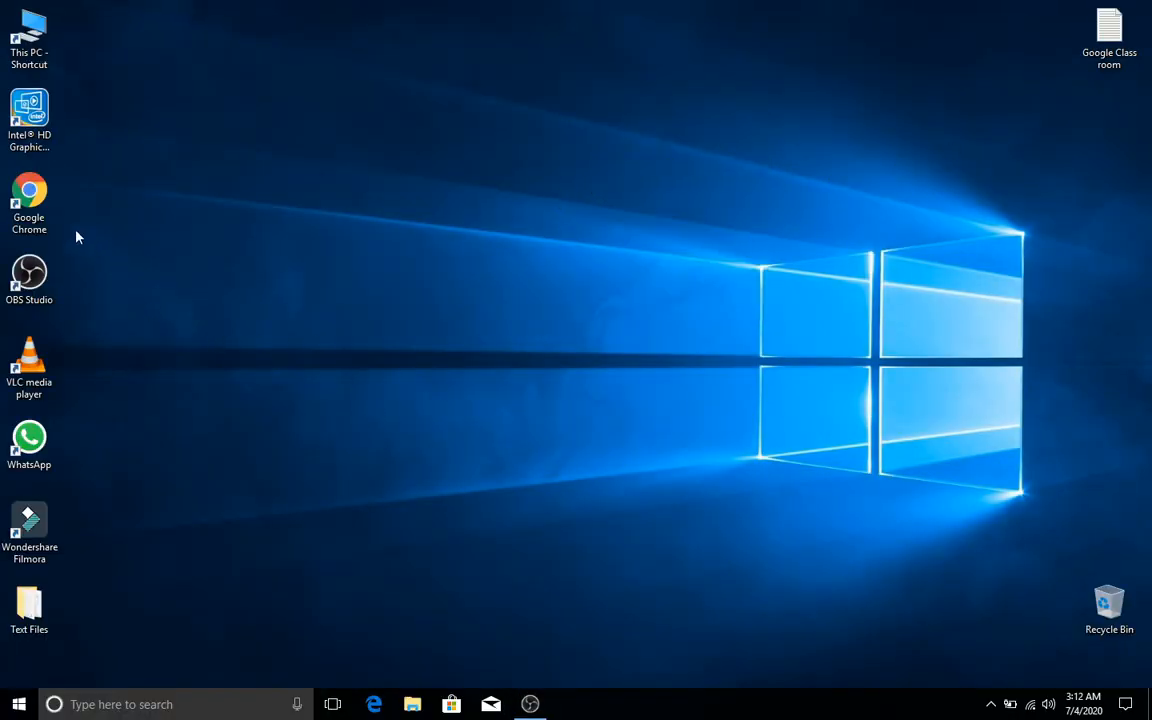
Step: Launch Google Chrome, load gmail.com and open Google Classroom from the mail account
{"action": "double_click", "coordinate": [40, 210]}
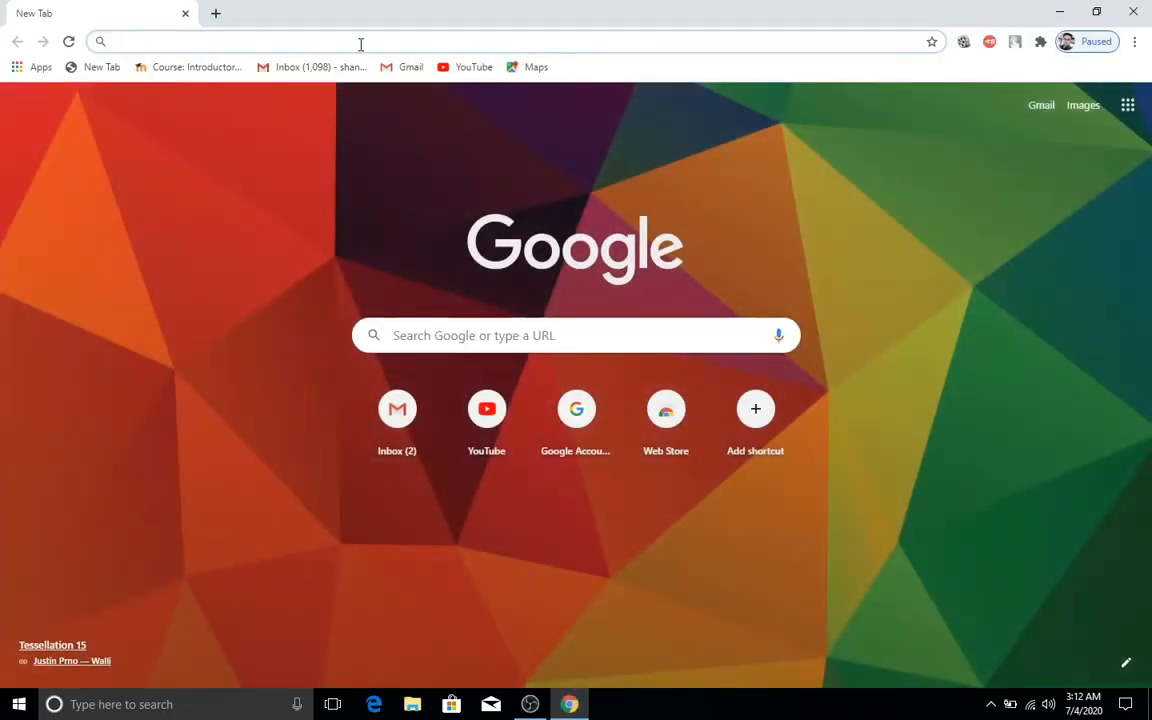
{"action": "type", "text": "gma"}
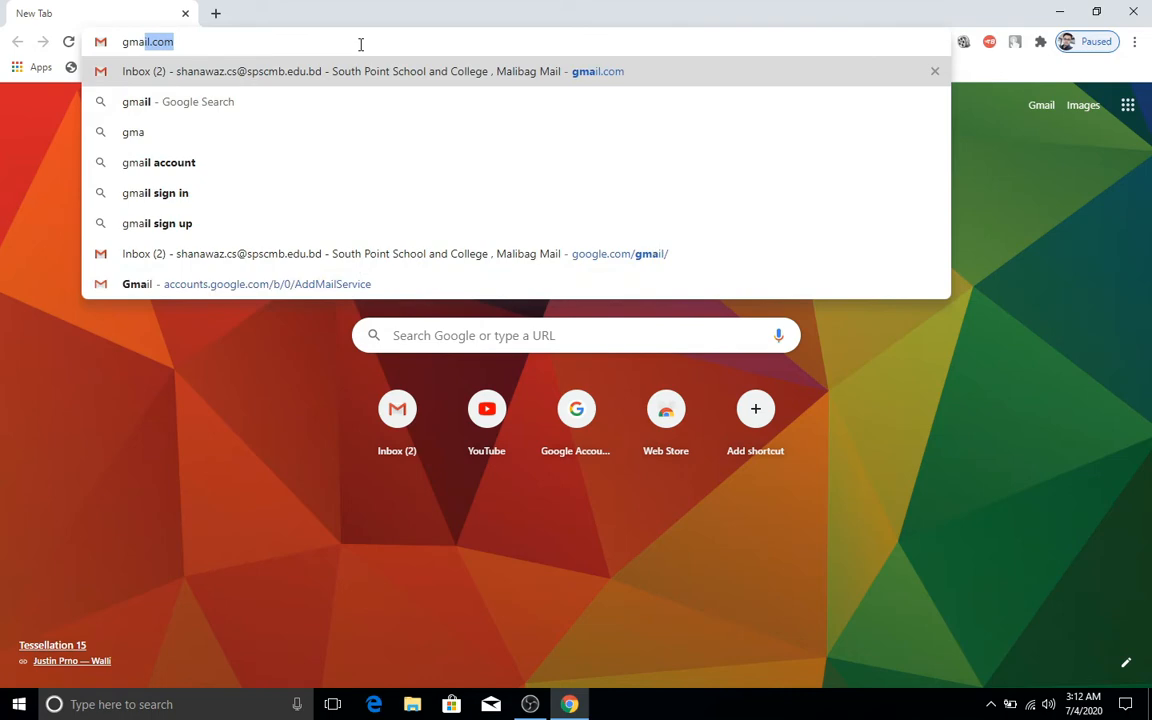
{"action": "key", "text": "Return"}
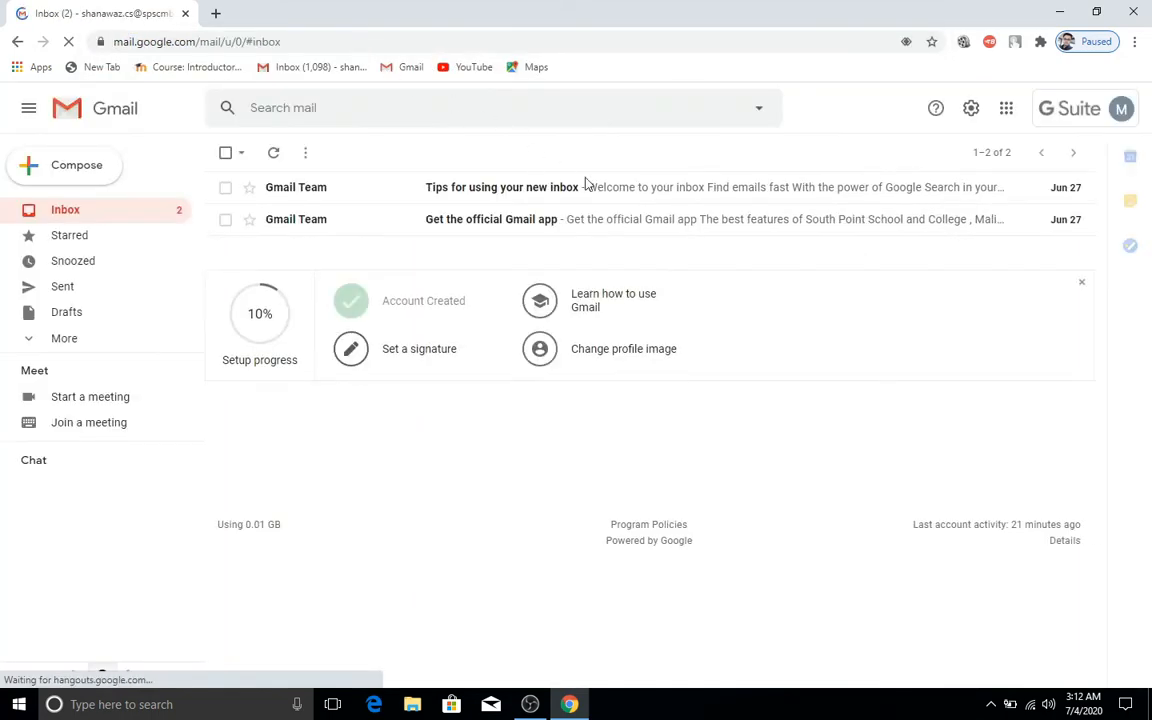
{"action": "left_click", "coordinate": [1006, 110]}
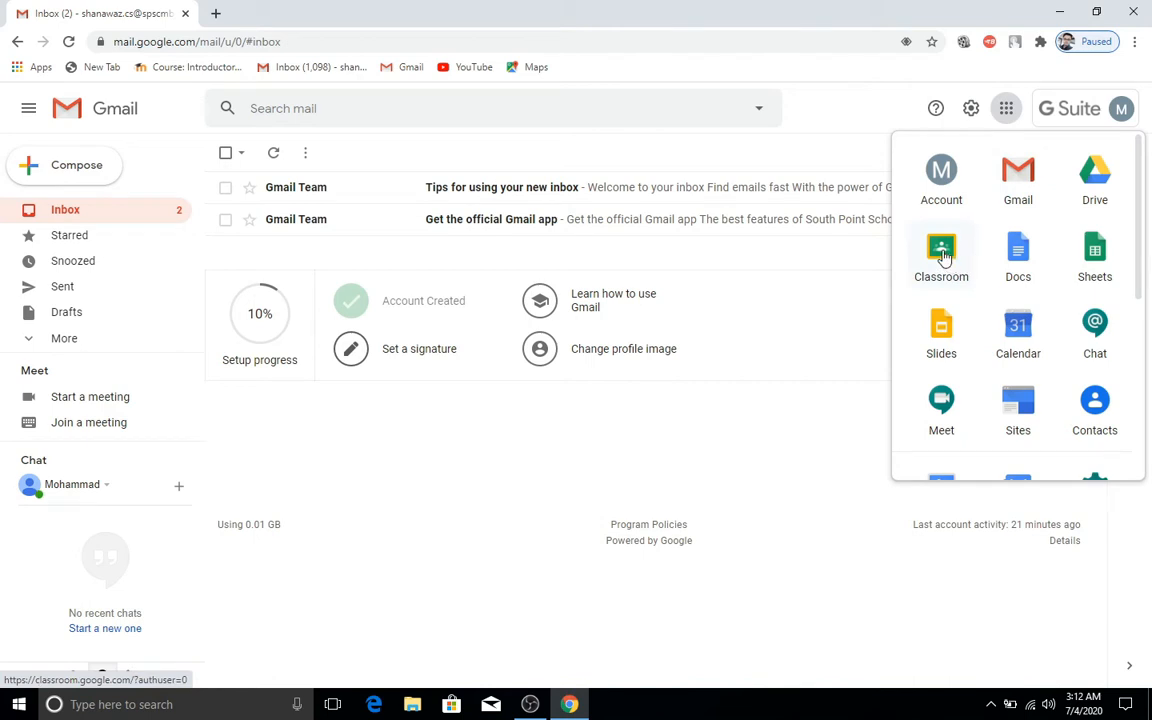
{"action": "left_click", "coordinate": [941, 254]}
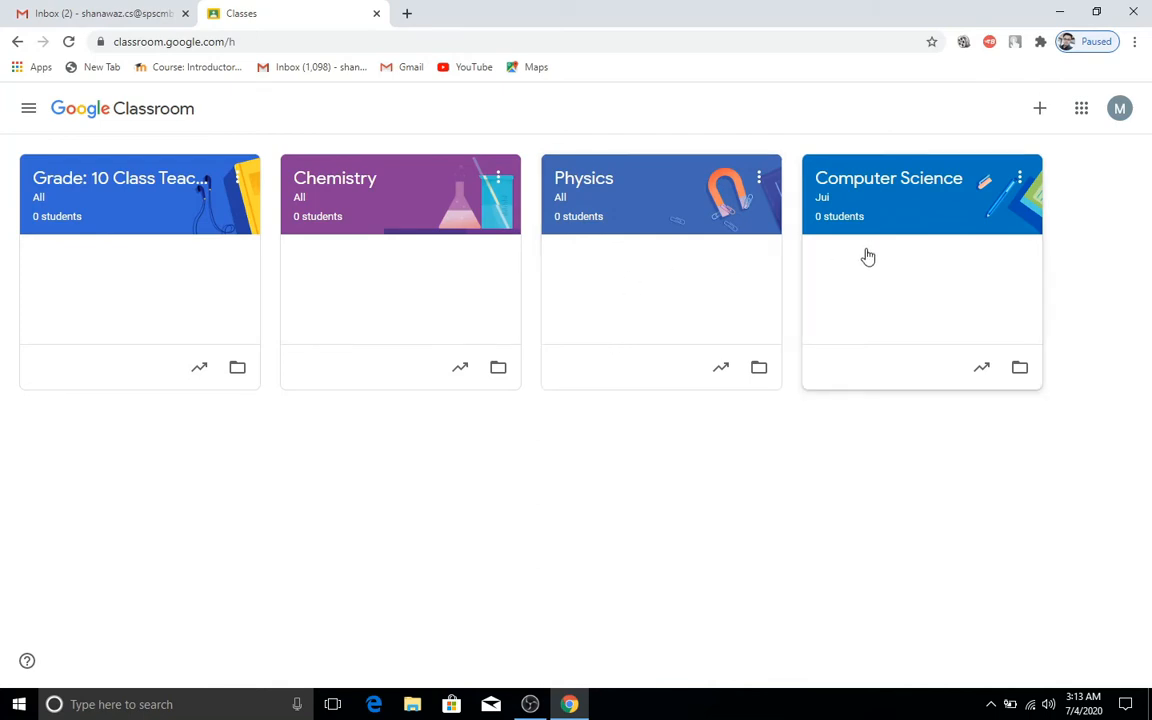
Step: Create a class named Mathematics with section All, subject Mathematics and room 101
{"action": "left_click", "coordinate": [1041, 112]}
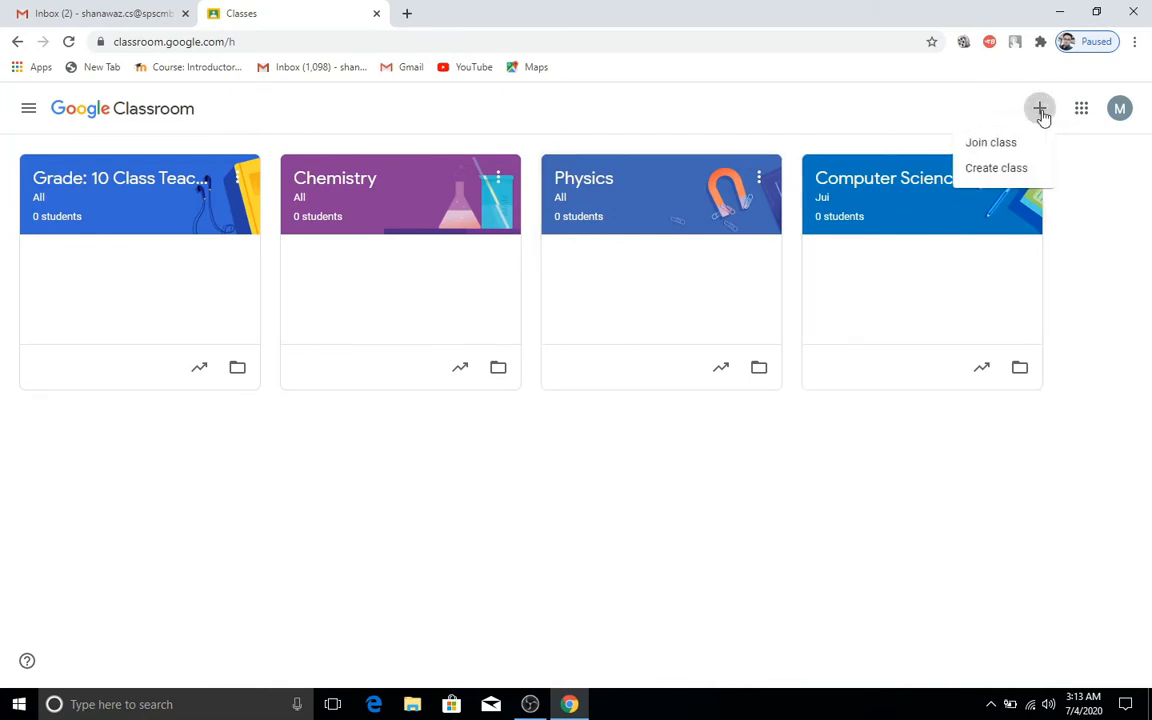
{"action": "left_click", "coordinate": [1008, 170]}
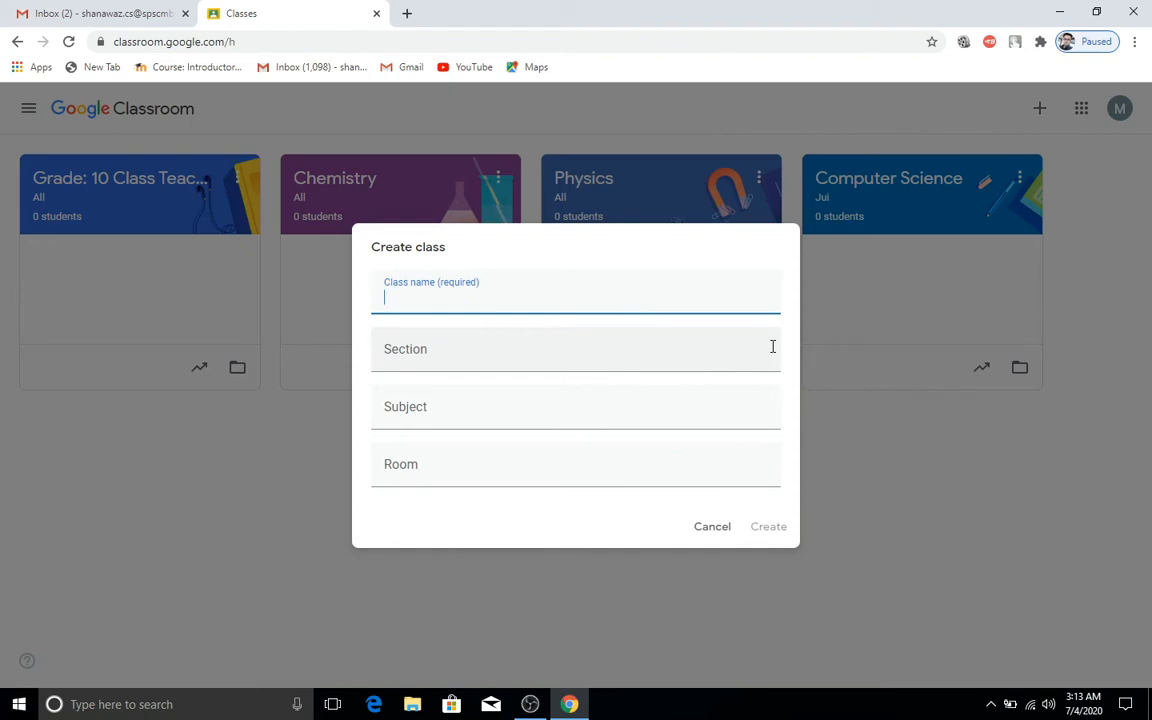
{"action": "type", "text": "Mathem"}
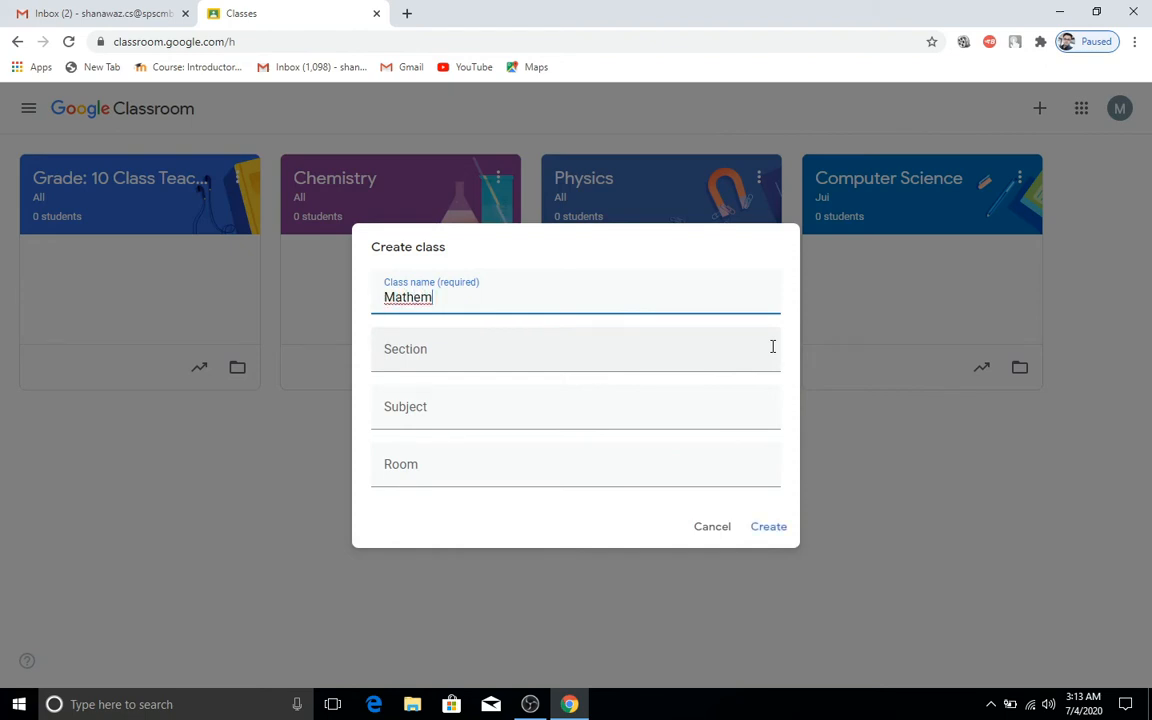
{"action": "type", "text": "atics"}
{"action": "left_click", "coordinate": [455, 350]}
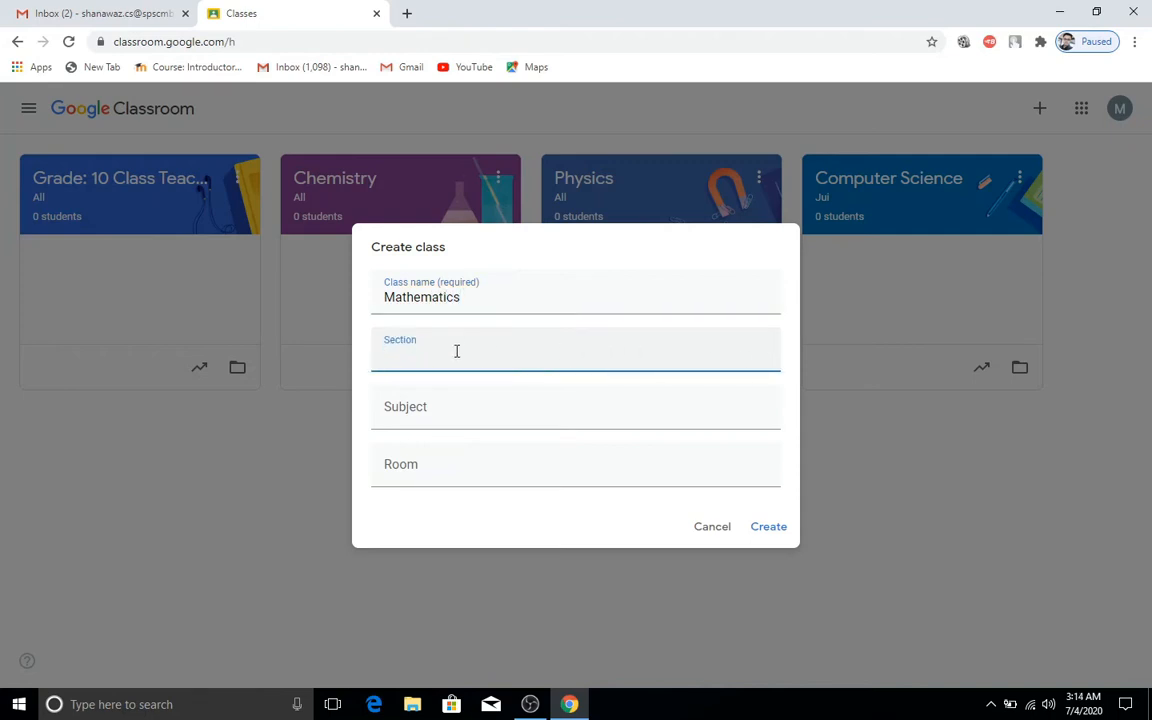
{"action": "type", "text": "All"}
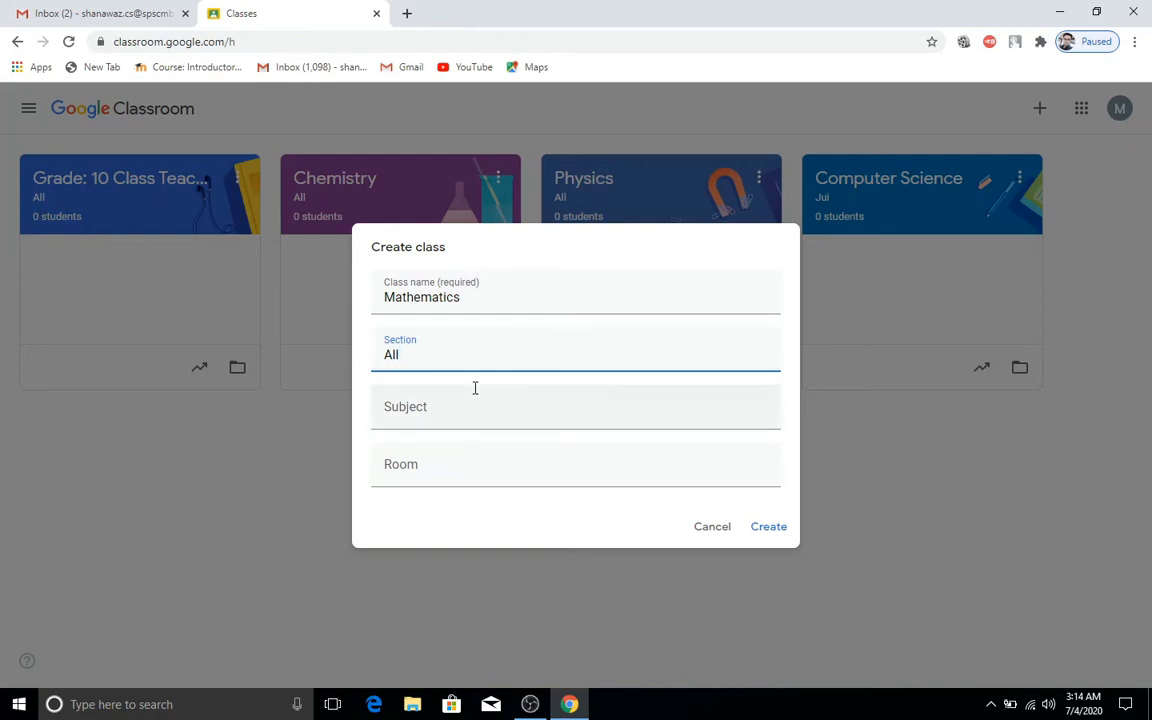
{"action": "left_click", "coordinate": [468, 404]}
{"action": "type", "text": "Mat"}
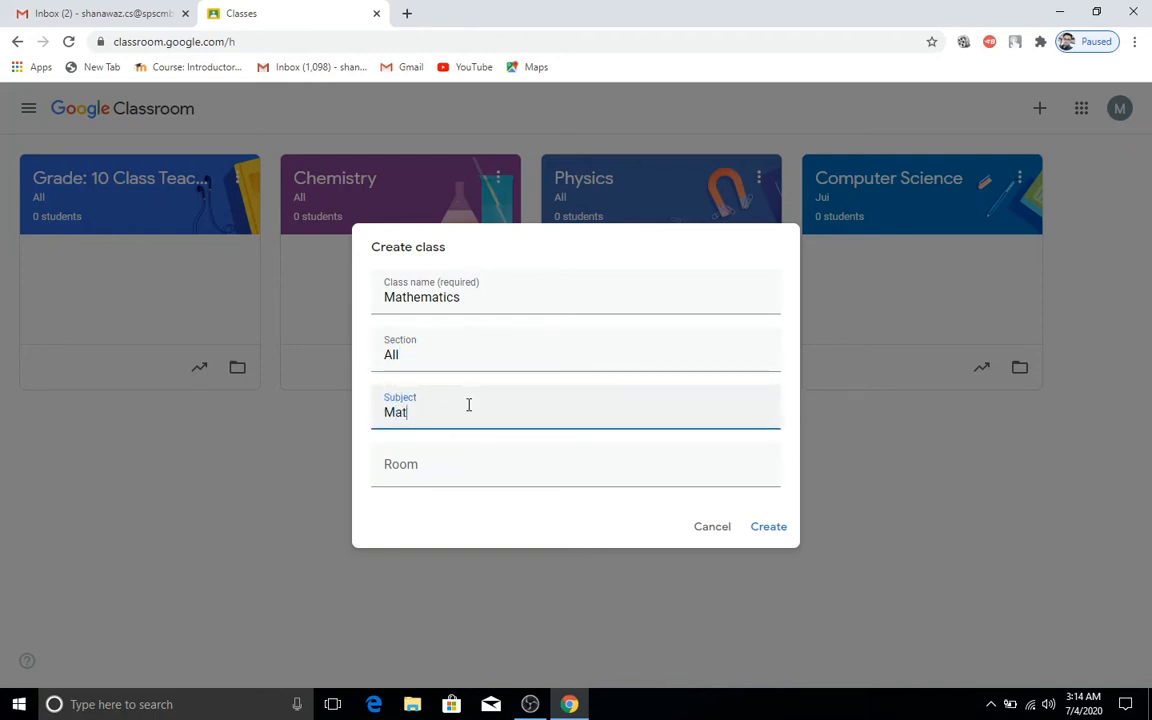
{"action": "type", "text": "hematics"}
{"action": "left_click", "coordinate": [468, 462]}
{"action": "type", "text": "101"}
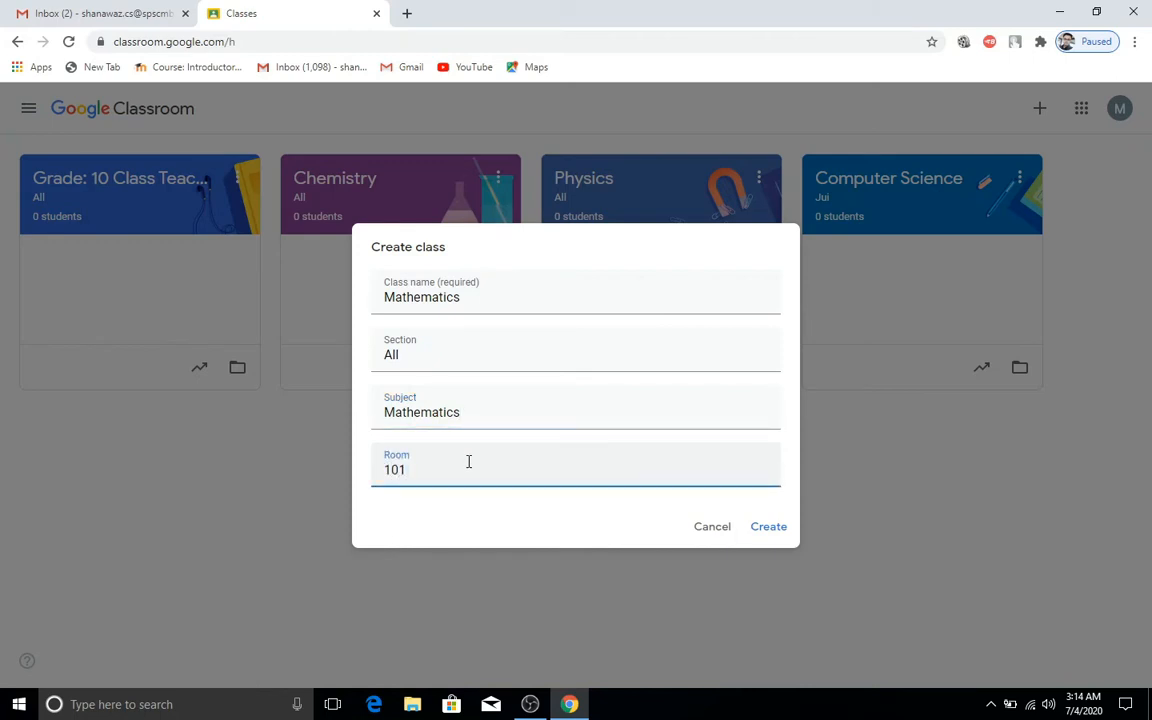
{"action": "left_click", "coordinate": [779, 531]}
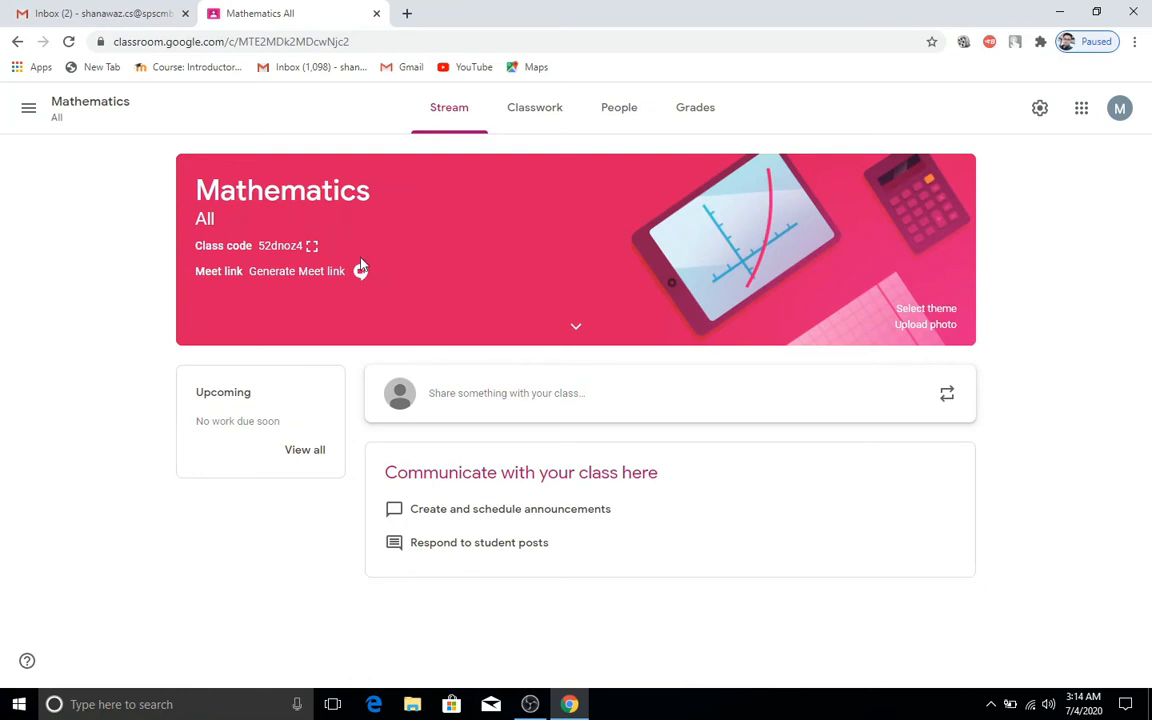
Step: Return to the overview of all classes and move the Grade: 10 Class Teacher class to the beginning
{"action": "left_click", "coordinate": [30, 108]}
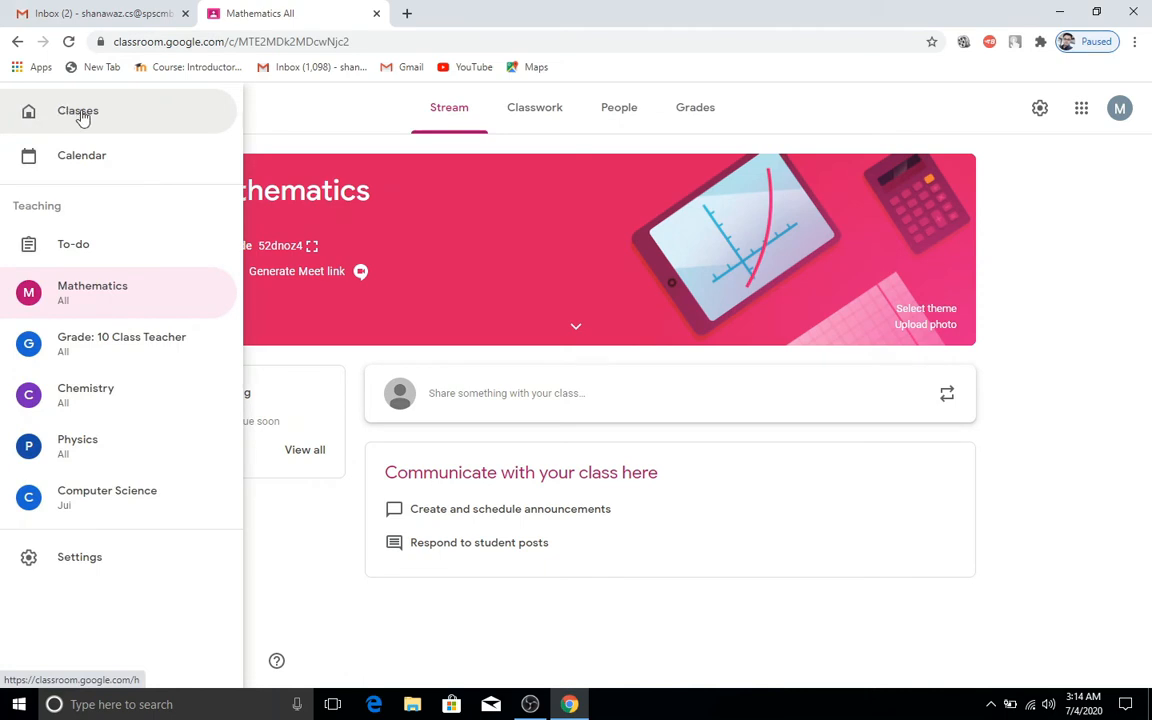
{"action": "left_click", "coordinate": [80, 112]}
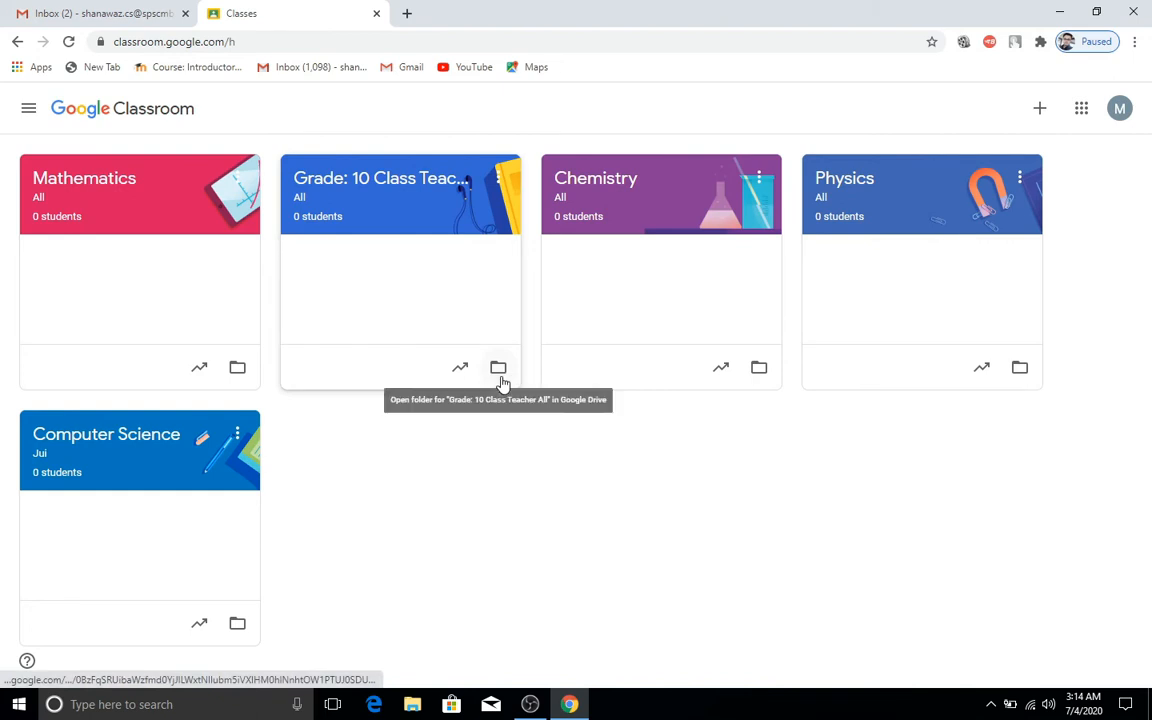
{"action": "left_click", "coordinate": [498, 179]}
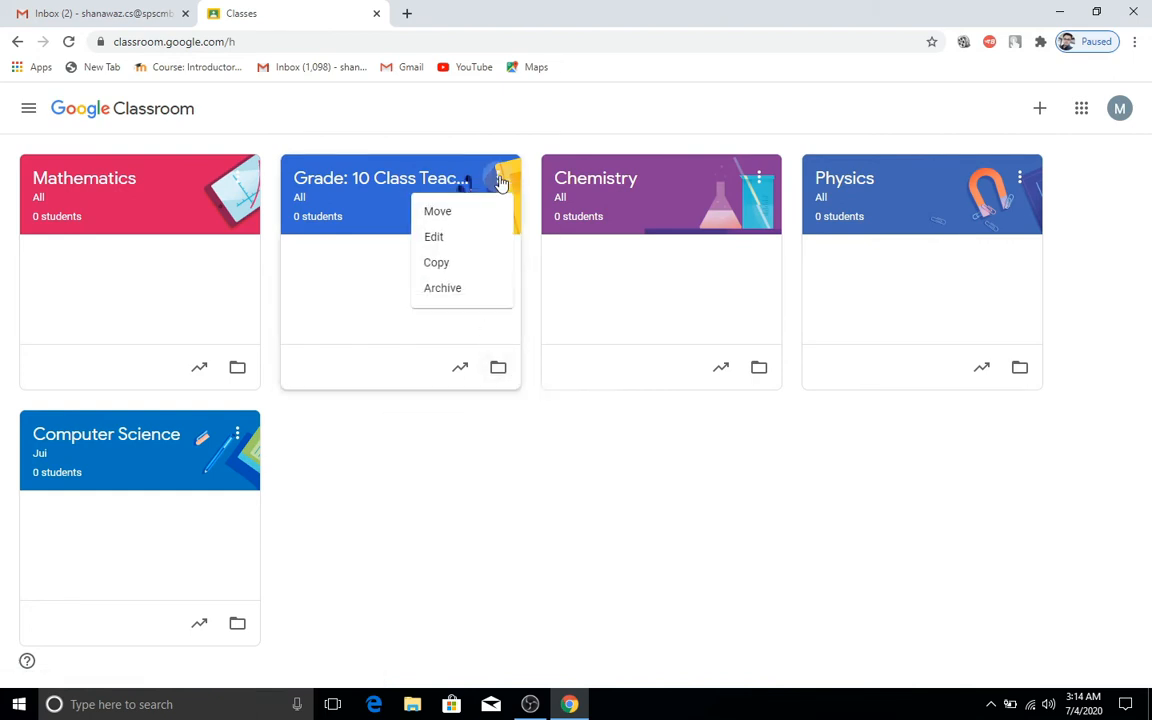
{"action": "left_click", "coordinate": [474, 210]}
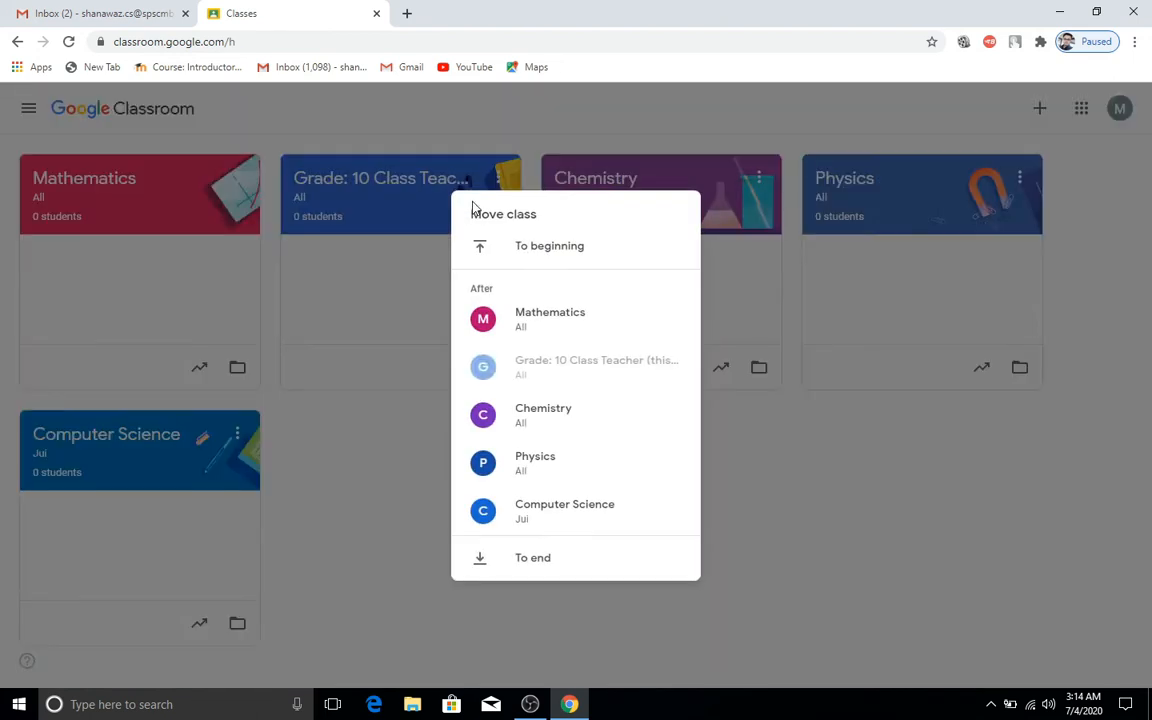
{"action": "left_click", "coordinate": [536, 257]}
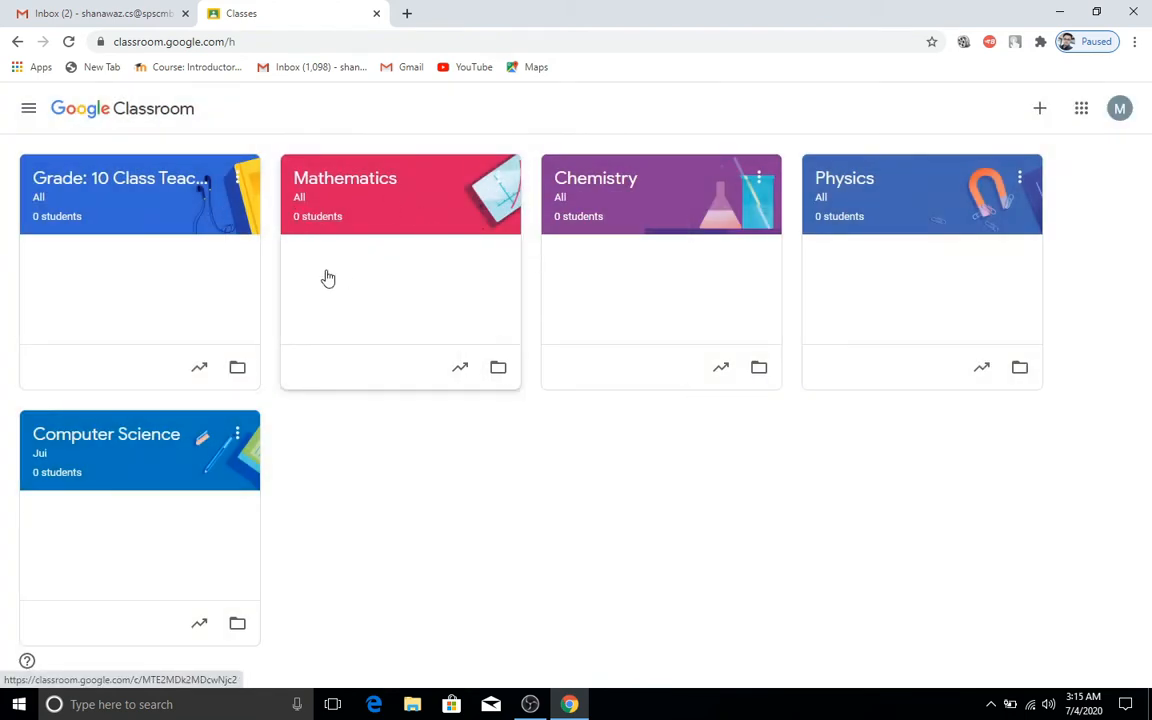
Step: Open the Grade: 10 Class Teacher class and display its list of teachers and students
{"action": "left_click", "coordinate": [193, 188]}
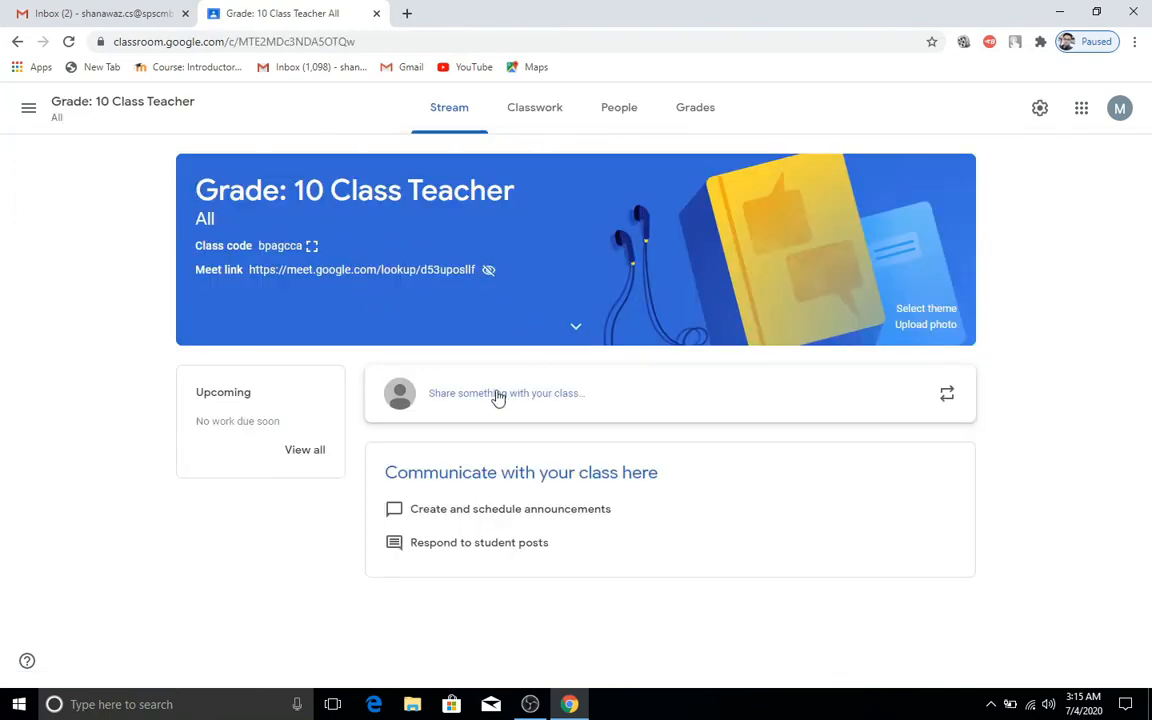
{"action": "left_click", "coordinate": [625, 114]}
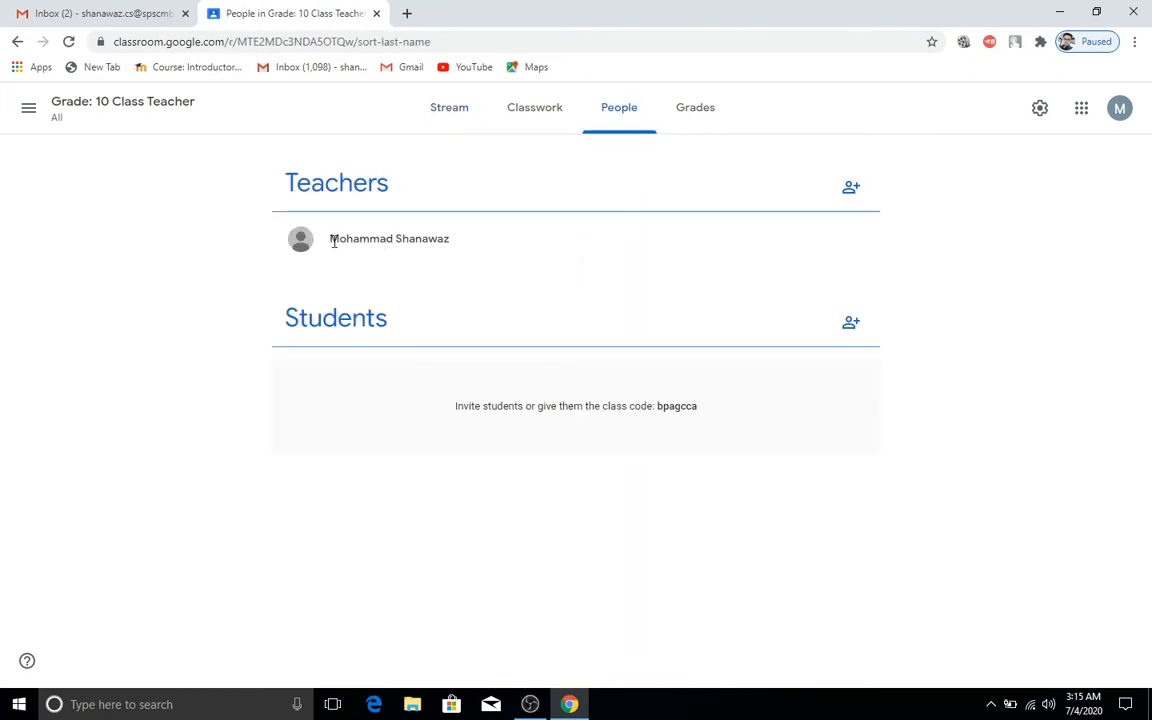
{"action": "left_click_drag", "start_coordinate": [333, 241], "coordinate": [452, 247]}
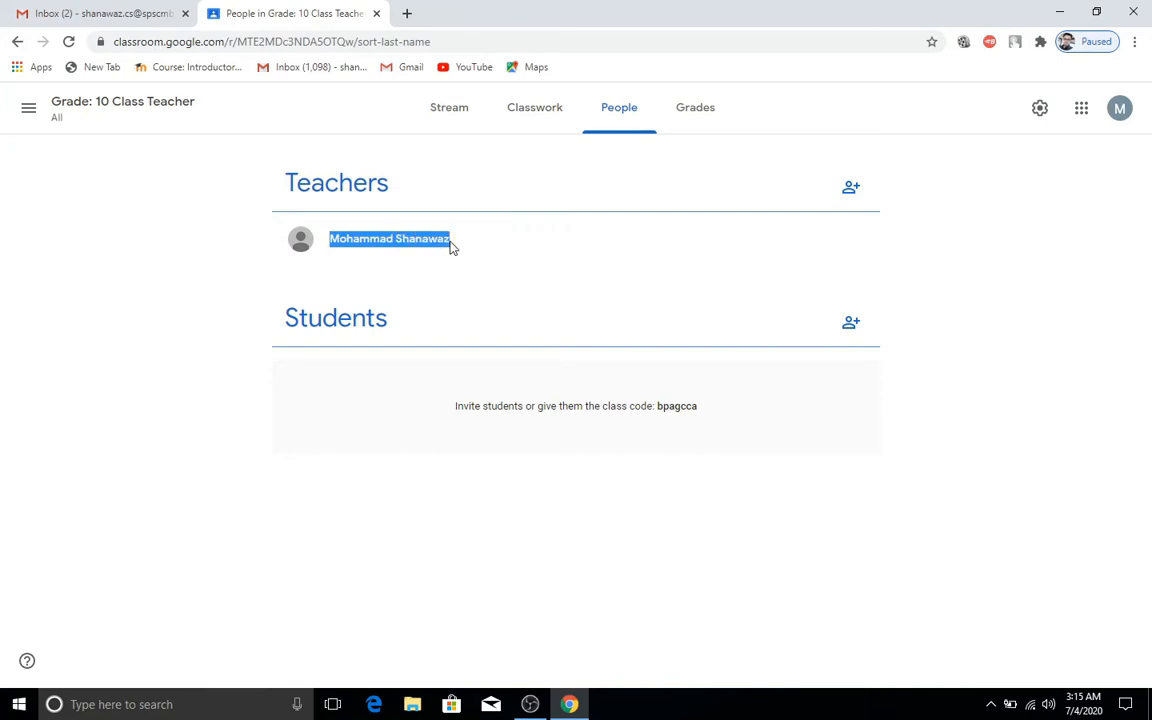
{"action": "left_click", "coordinate": [334, 240]}
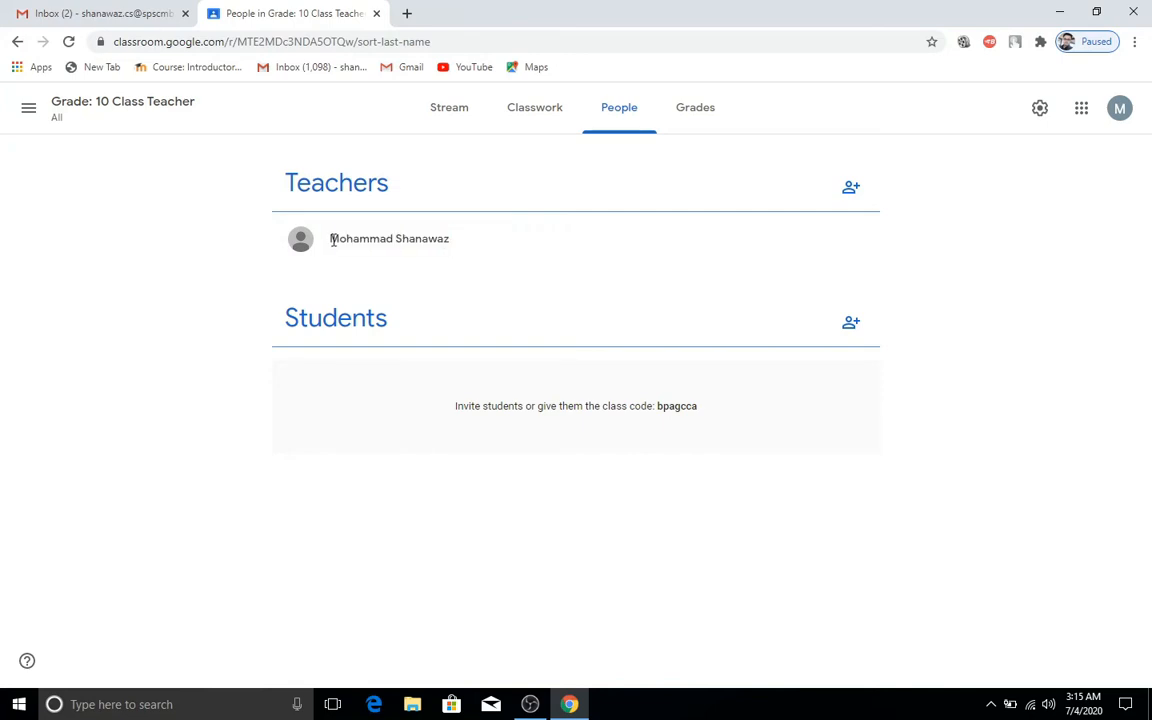
{"action": "left_click_drag", "start_coordinate": [334, 240], "coordinate": [445, 238]}
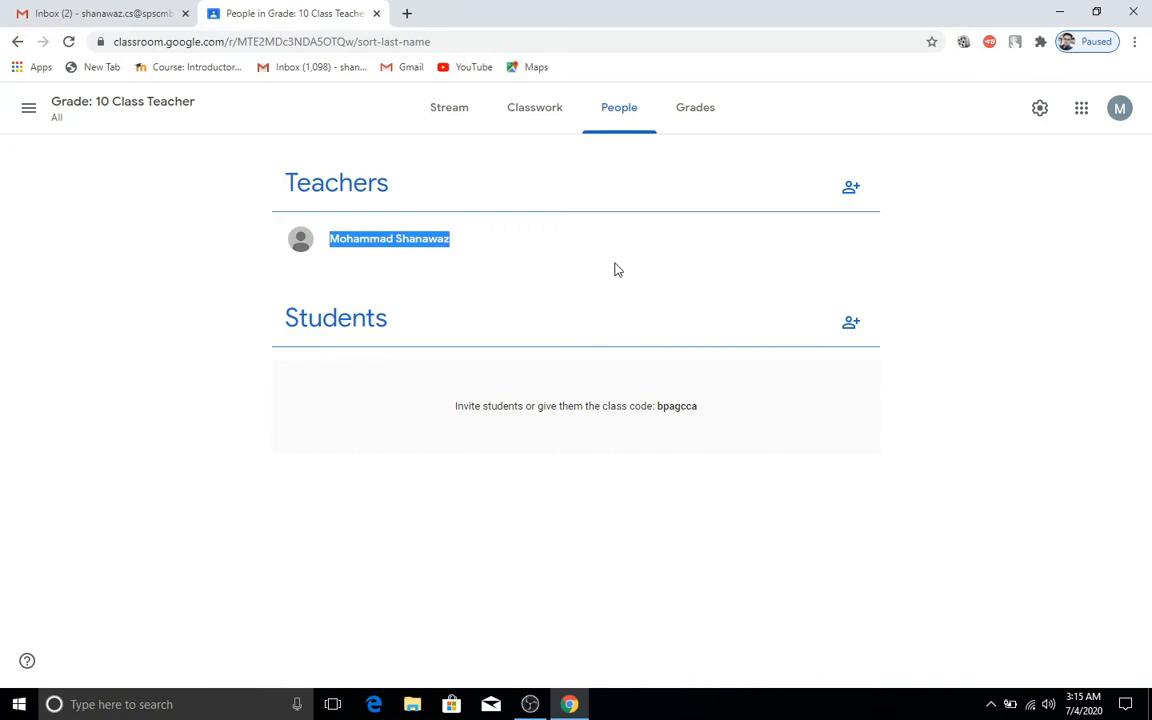
{"action": "left_click", "coordinate": [745, 258]}
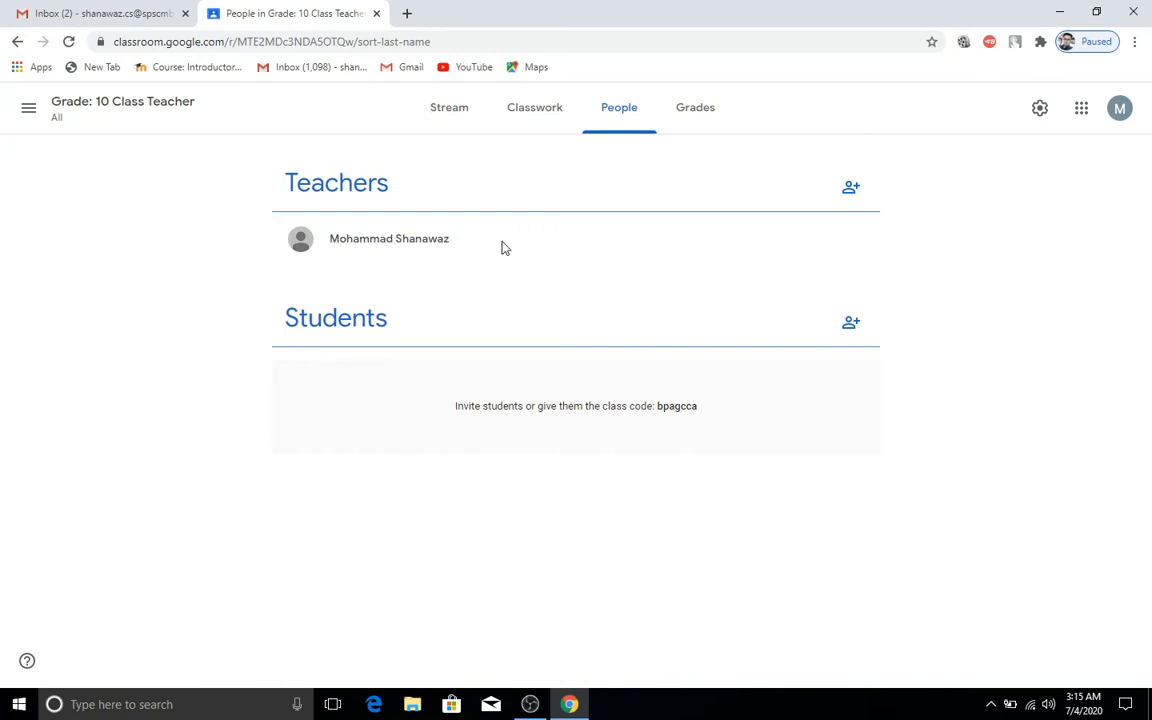
Step: Start a teacher invitation and add the two Admin e-mail addresses copied from the Google Class room file in Notepad
{"action": "left_click", "coordinate": [852, 192]}
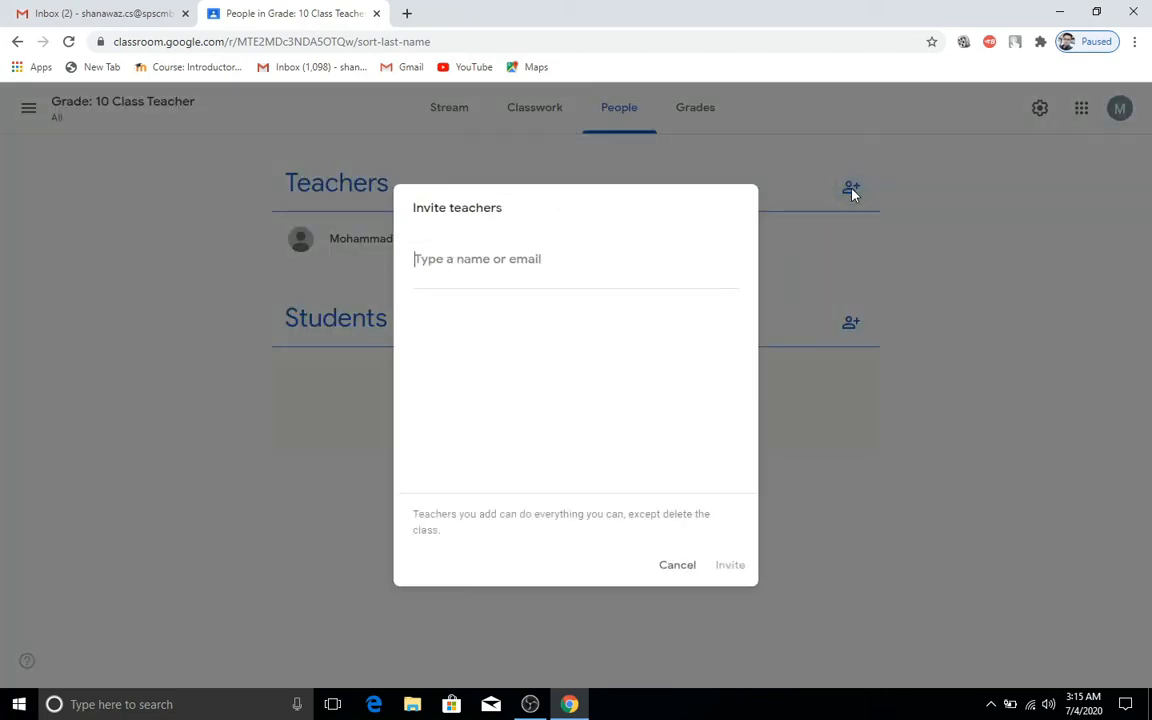
{"action": "left_click", "coordinate": [1059, 12]}
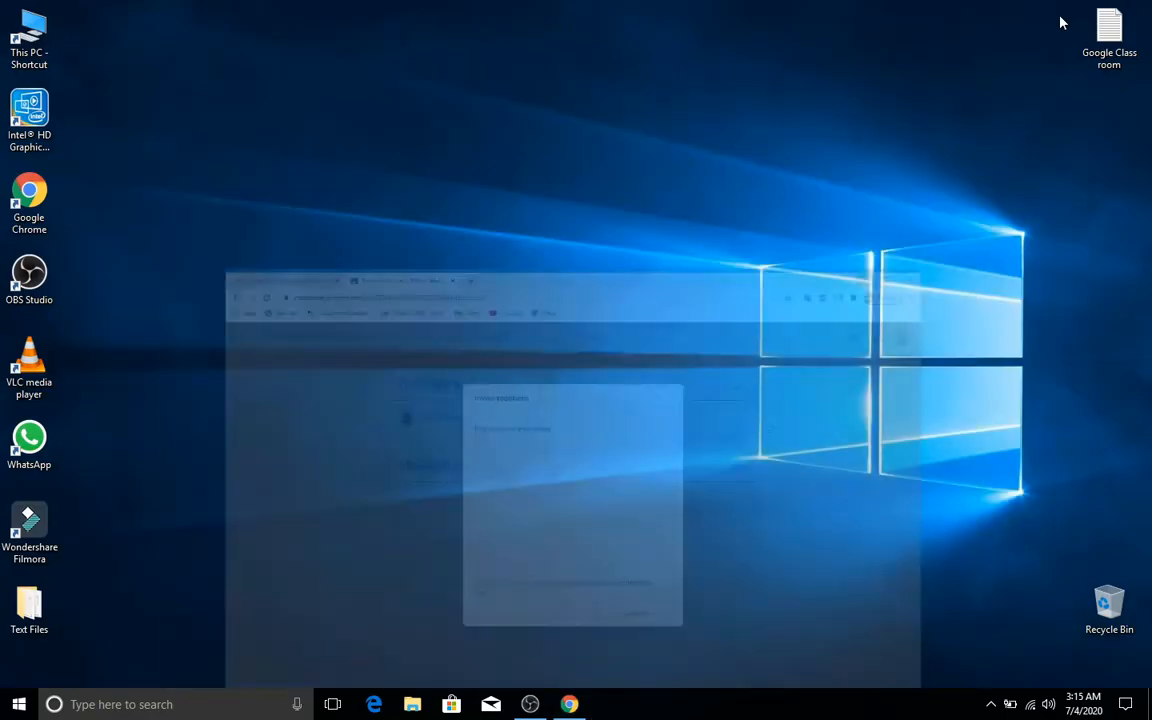
{"action": "double_click", "coordinate": [1106, 38]}
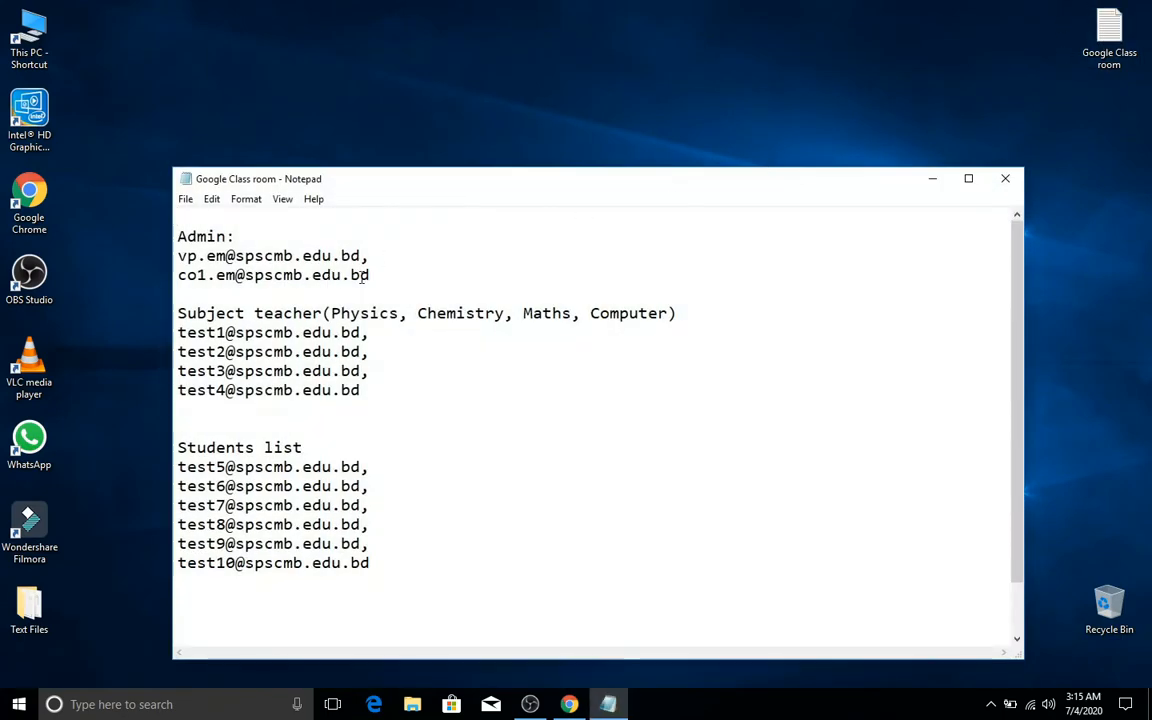
{"action": "left_click_drag", "start_coordinate": [391, 273], "coordinate": [178, 256]}
{"action": "key", "text": "ctrl+c"}
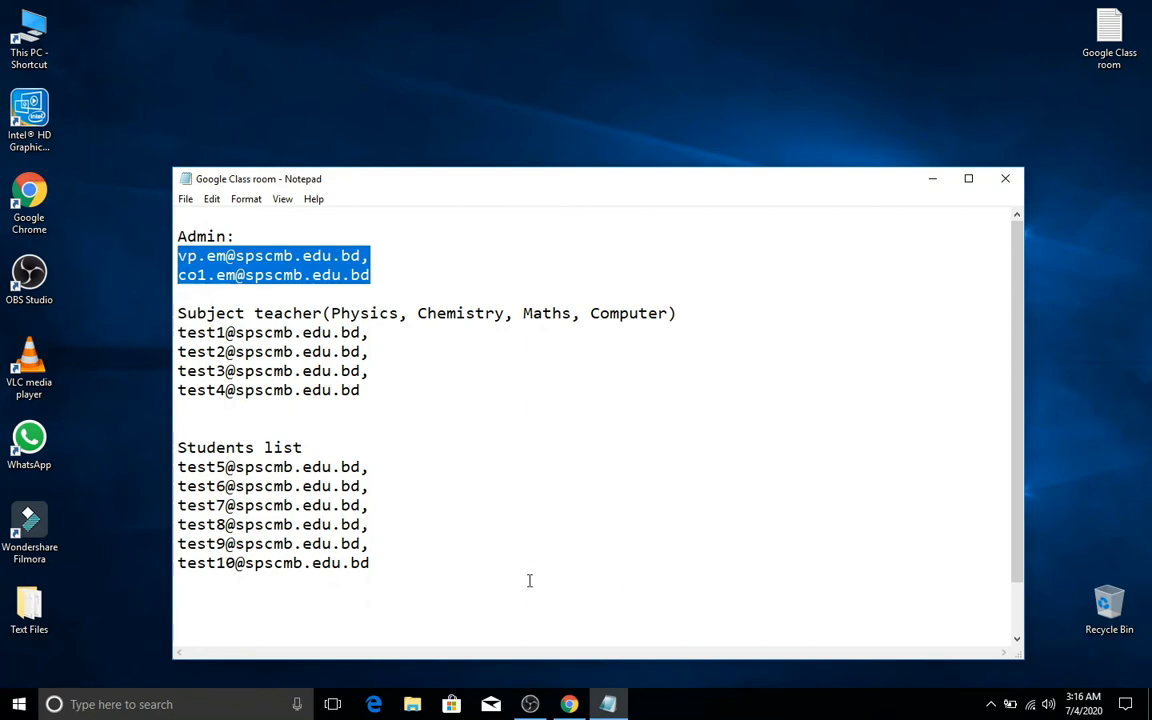
{"action": "left_click", "coordinate": [569, 704]}
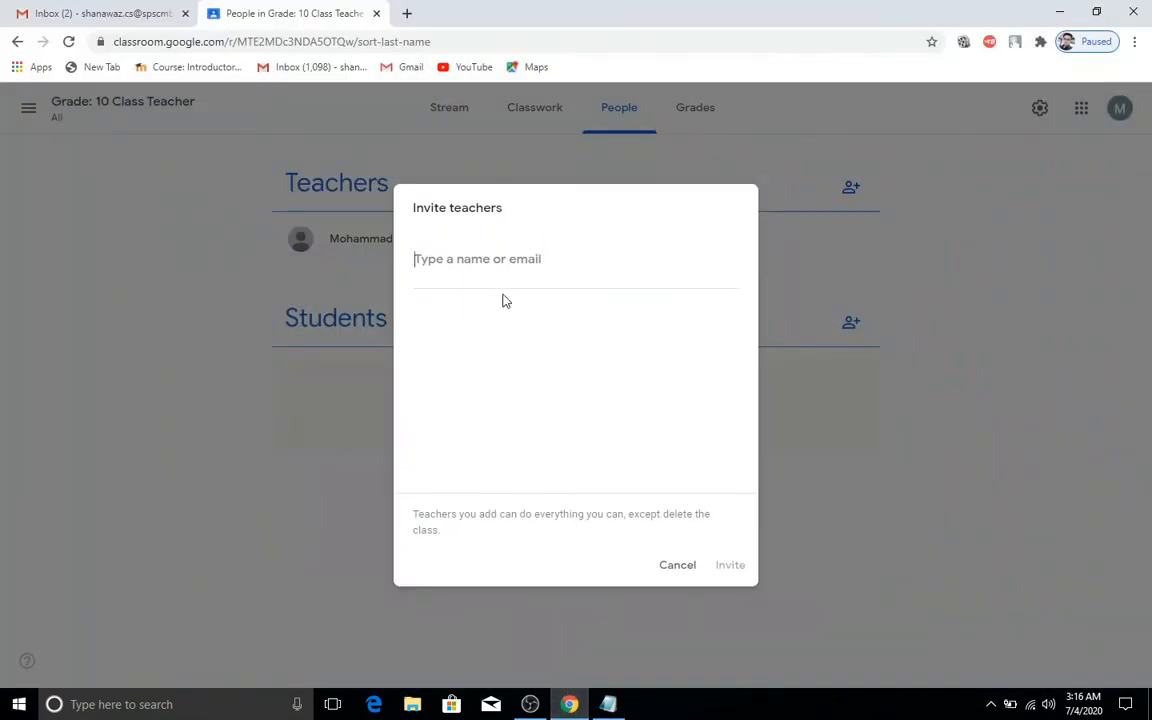
{"action": "key", "text": "ctrl+v"}
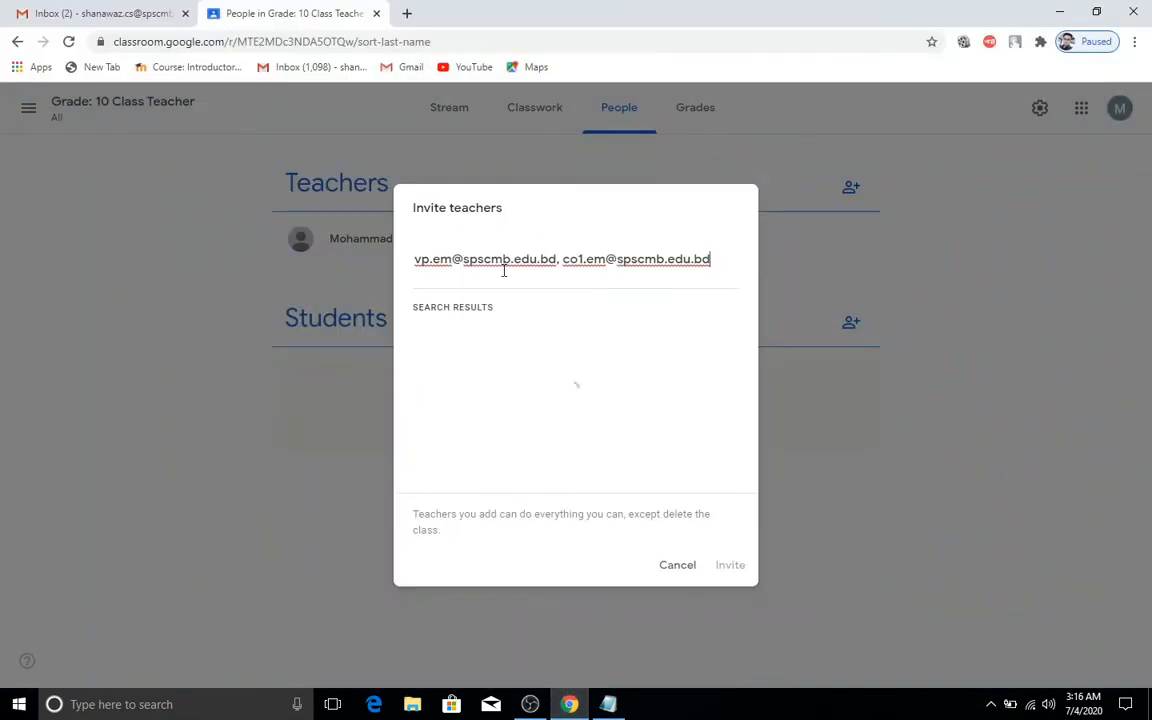
{"action": "key", "text": "Return"}
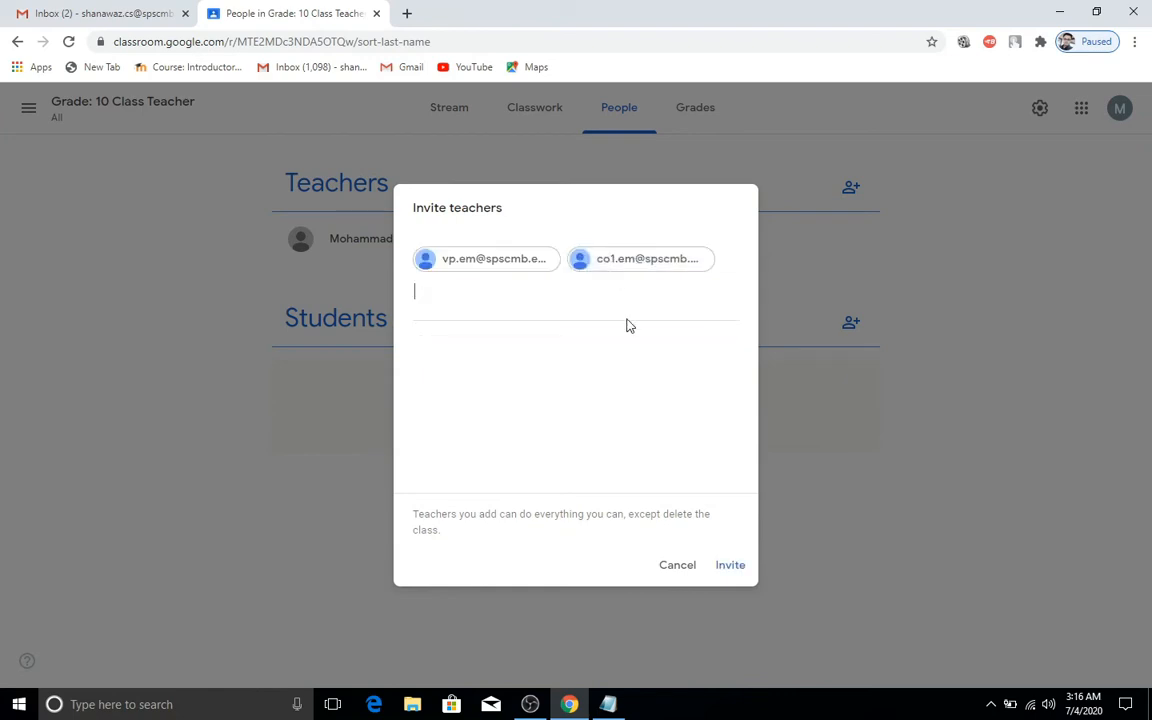
Step: Add the four subject teachers' e-mail addresses from the Notepad file to the invitation and send it to all listed teachers
{"action": "left_click", "coordinate": [609, 706]}
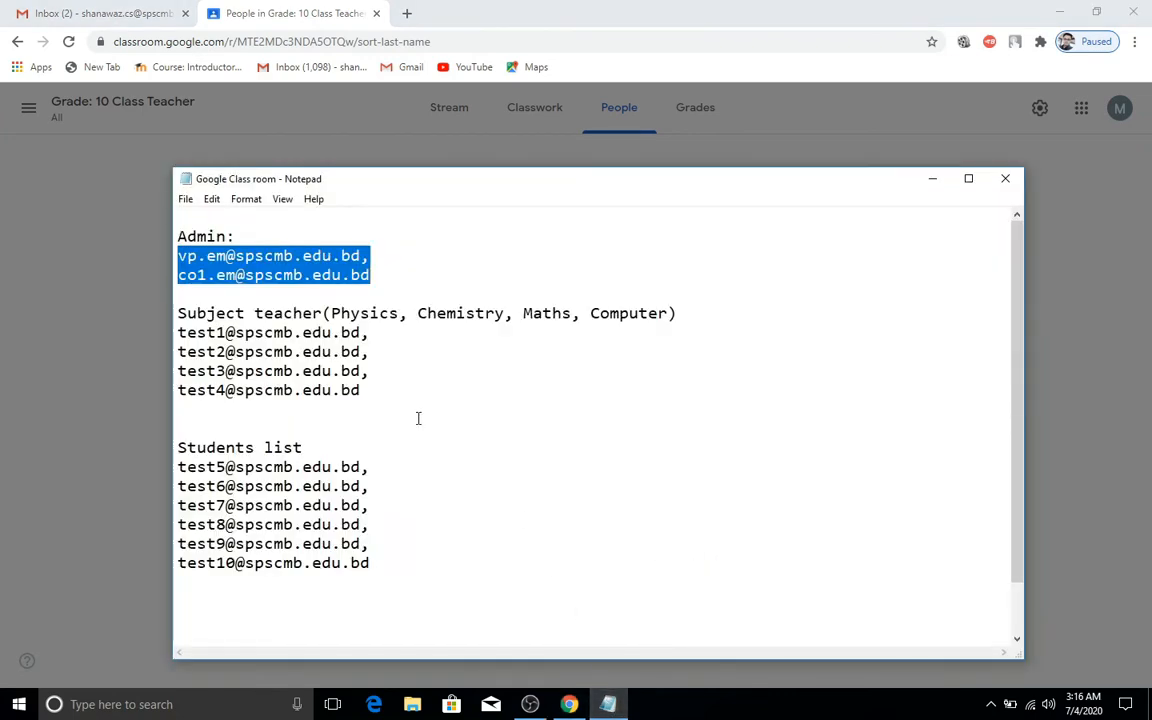
{"action": "left_click_drag", "start_coordinate": [376, 397], "coordinate": [170, 337]}
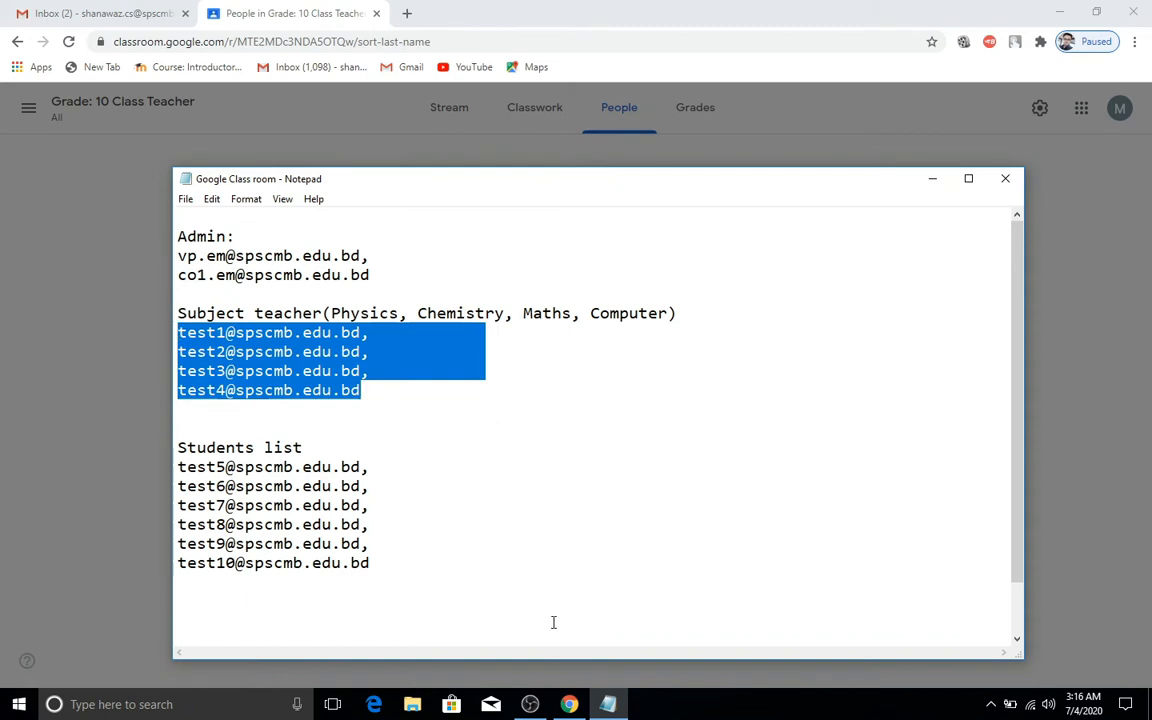
{"action": "left_click", "coordinate": [569, 704]}
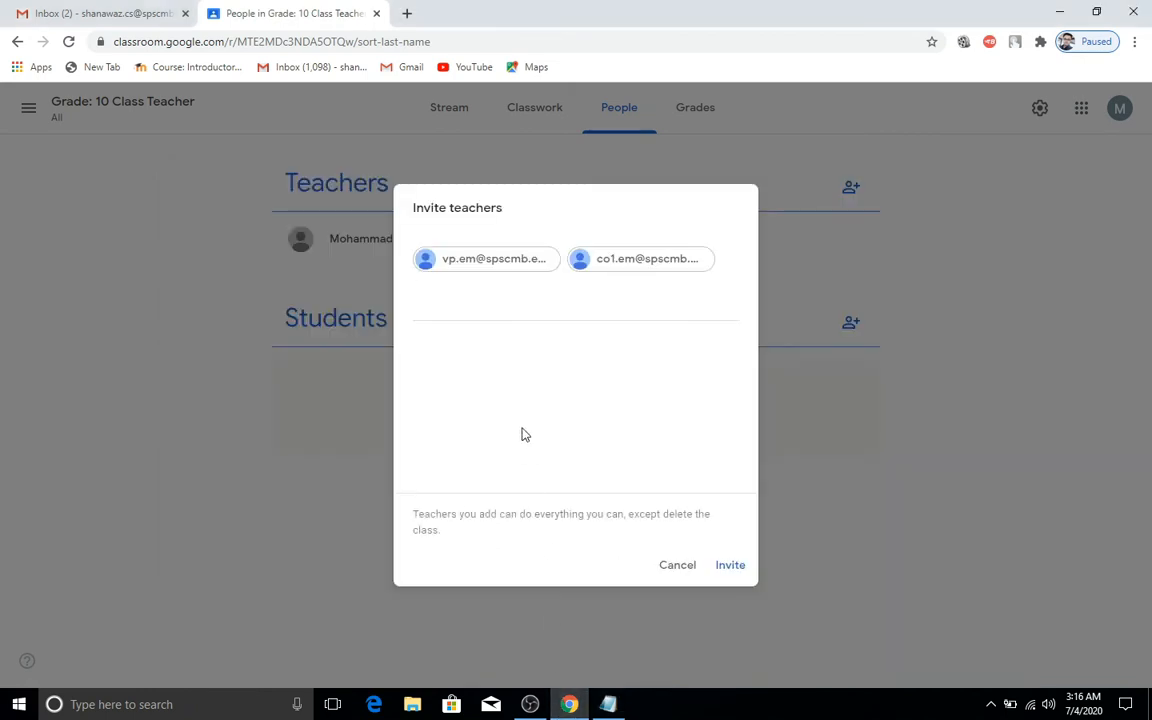
{"action": "key", "text": "ctrl+v"}
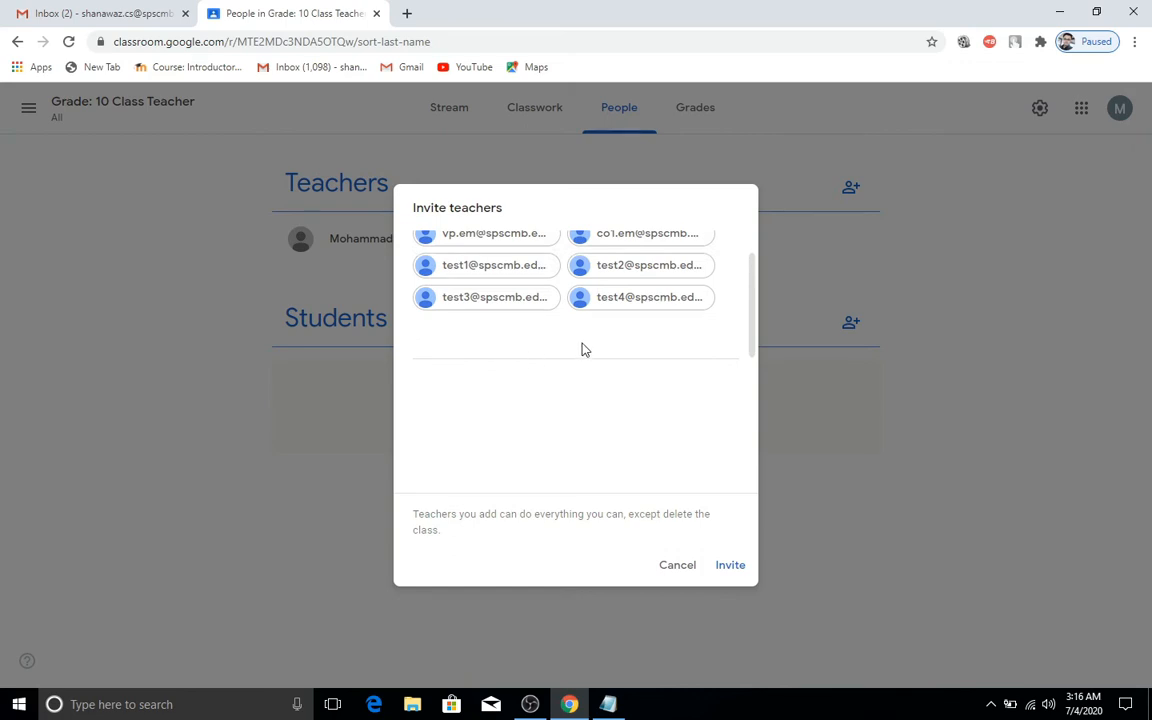
{"action": "left_click_drag", "start_coordinate": [751, 334], "coordinate": [753, 273]}
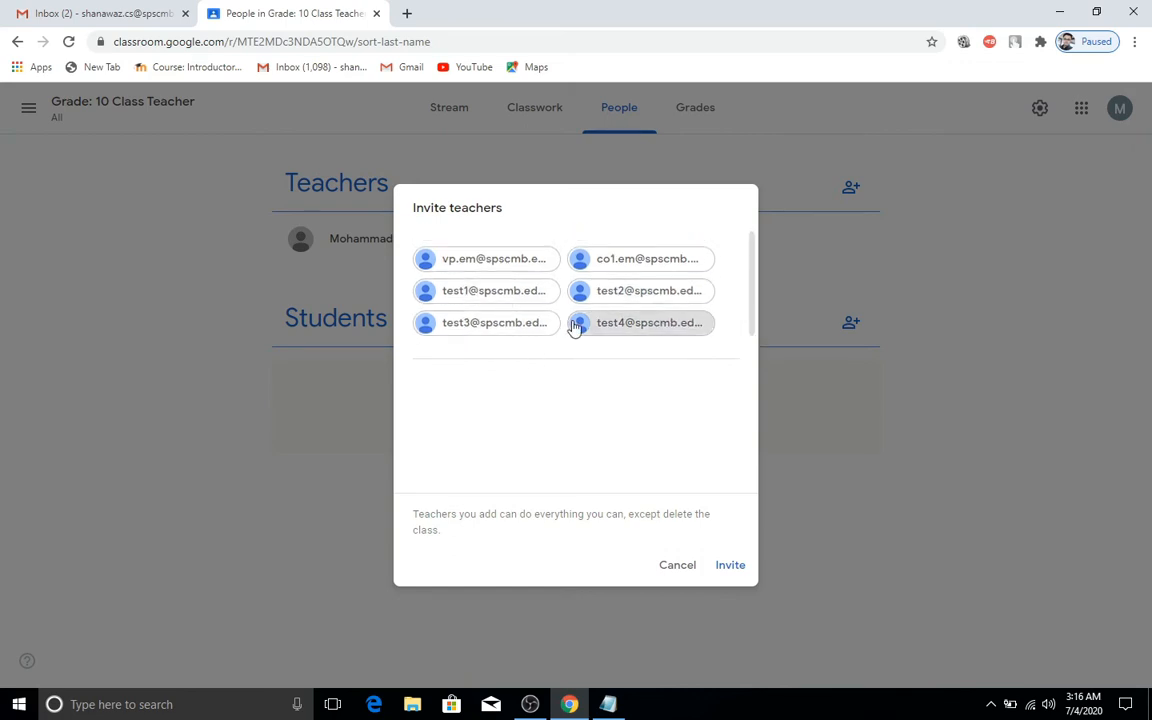
{"action": "left_click", "coordinate": [729, 567]}
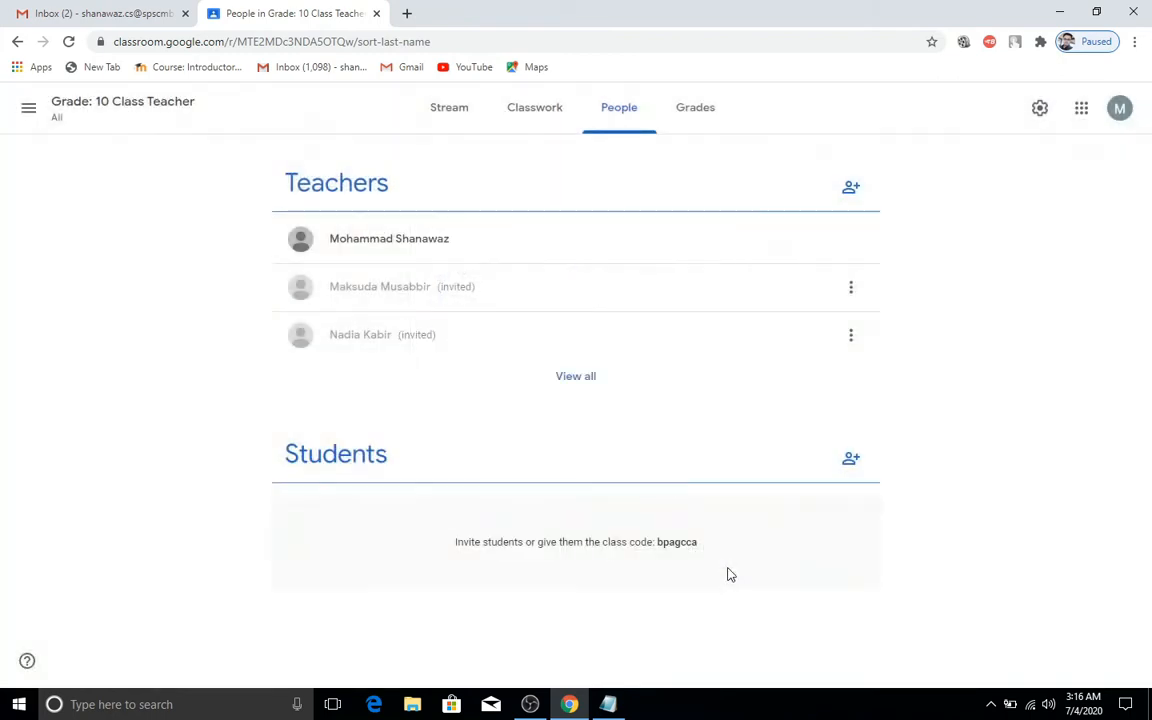
{"action": "left_click", "coordinate": [582, 389]}
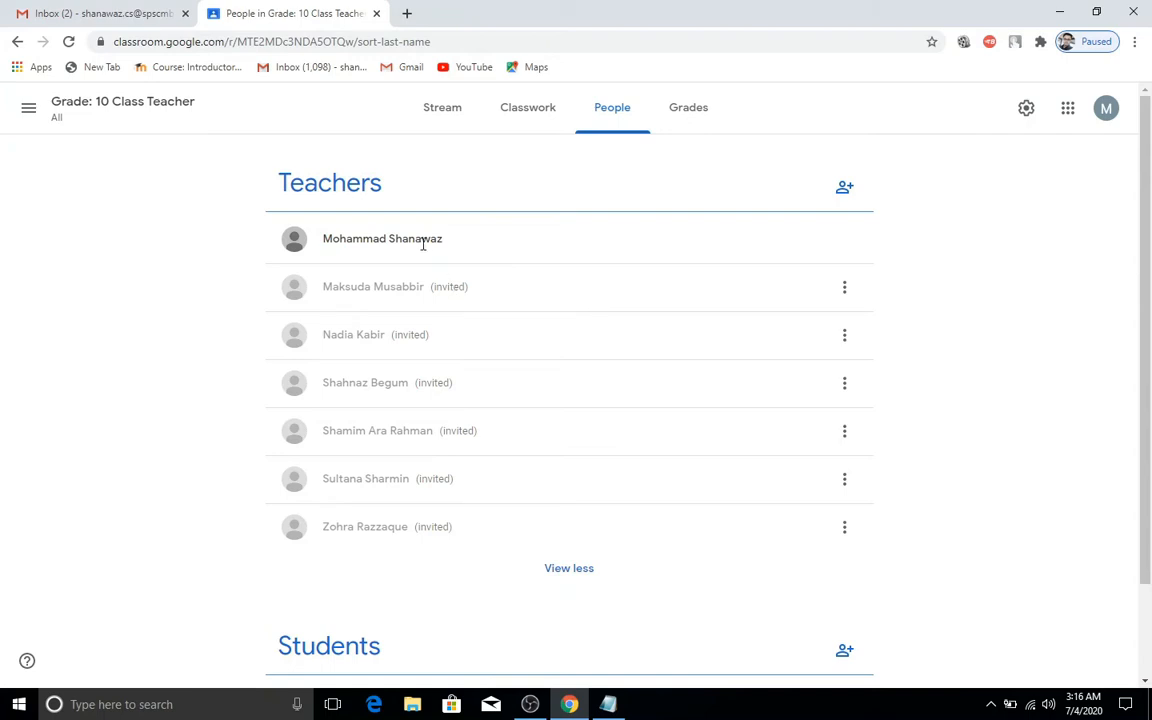
{"action": "left_click", "coordinate": [569, 568]}
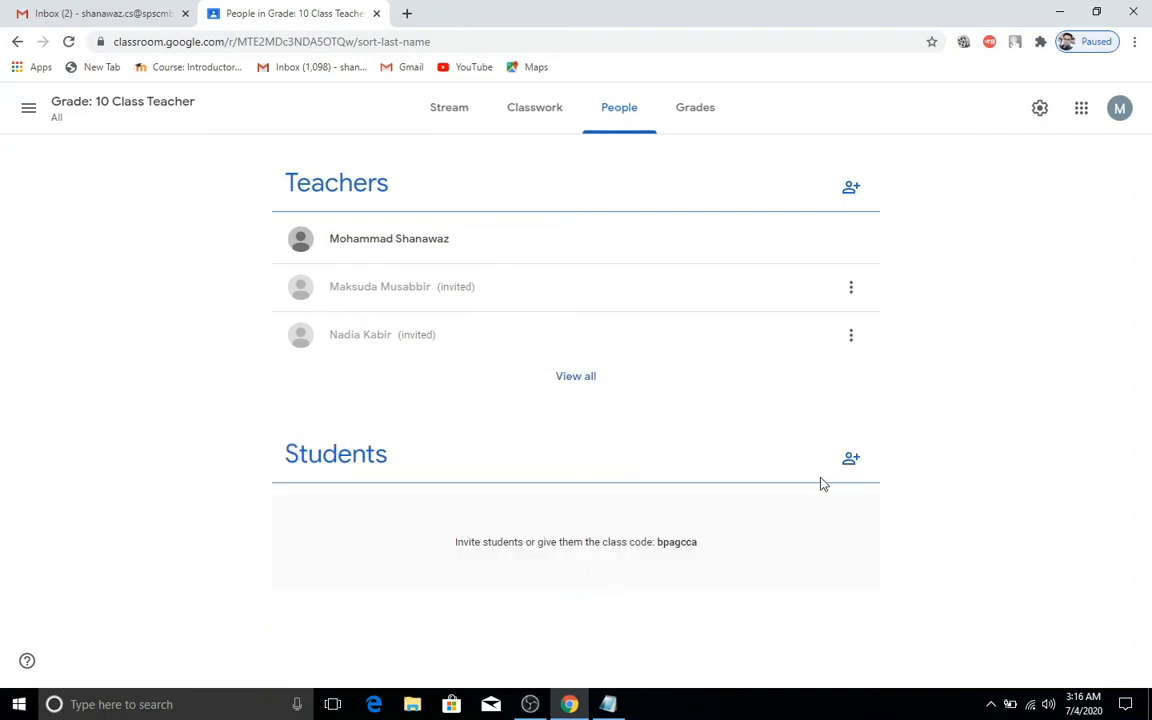
Step: Start a student invitation and copy the six e-mail addresses under Students list in the Notepad file
{"action": "left_click", "coordinate": [851, 463]}
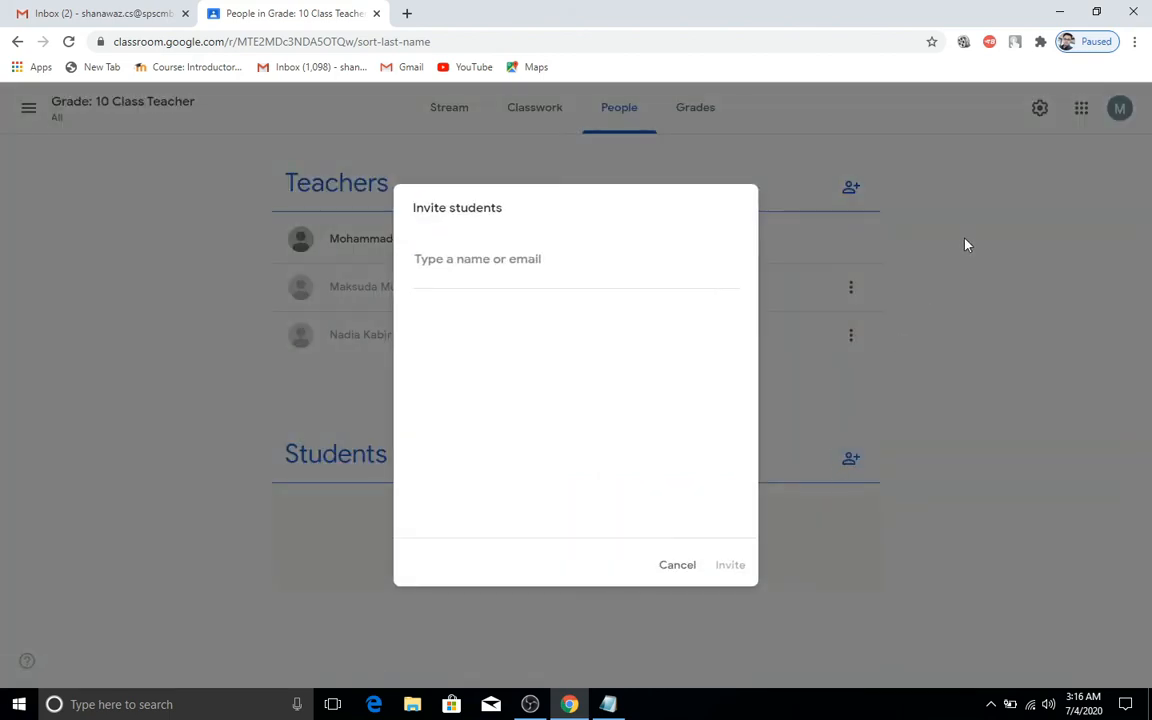
{"action": "key", "text": "alt+Tab"}
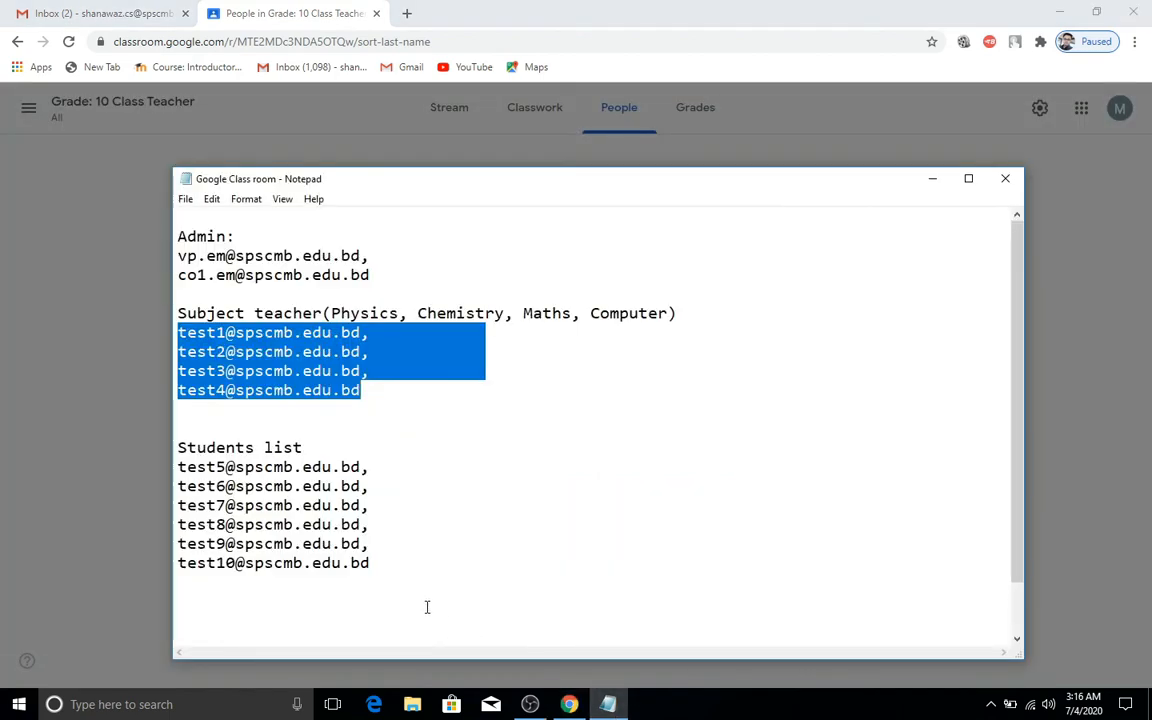
{"action": "left_click_drag", "start_coordinate": [370, 564], "coordinate": [176, 467]}
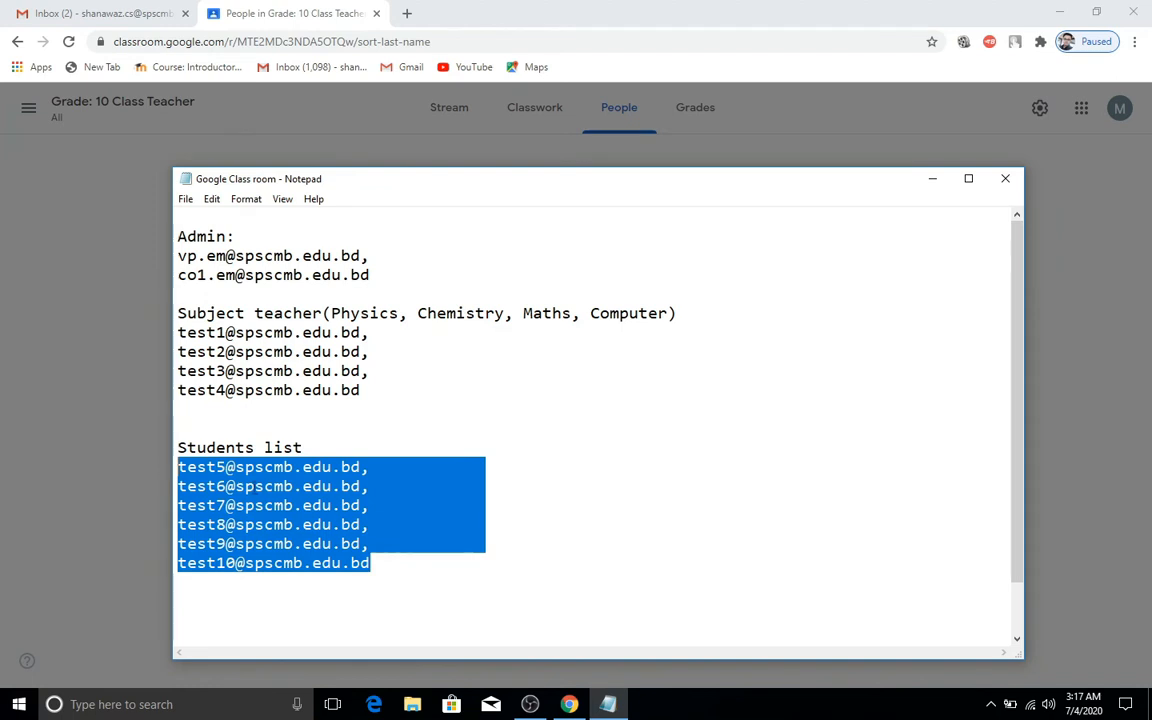
{"action": "right_click", "coordinate": [270, 488]}
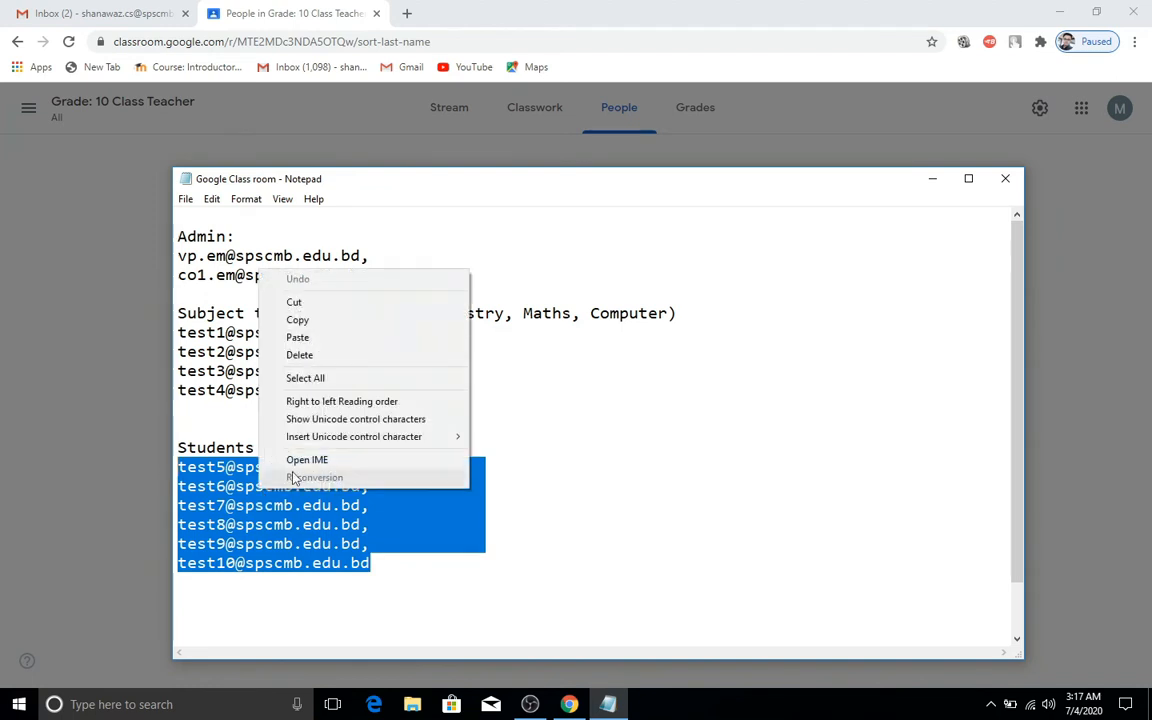
{"action": "left_click", "coordinate": [293, 312]}
{"action": "key", "text": "alt+Tab"}
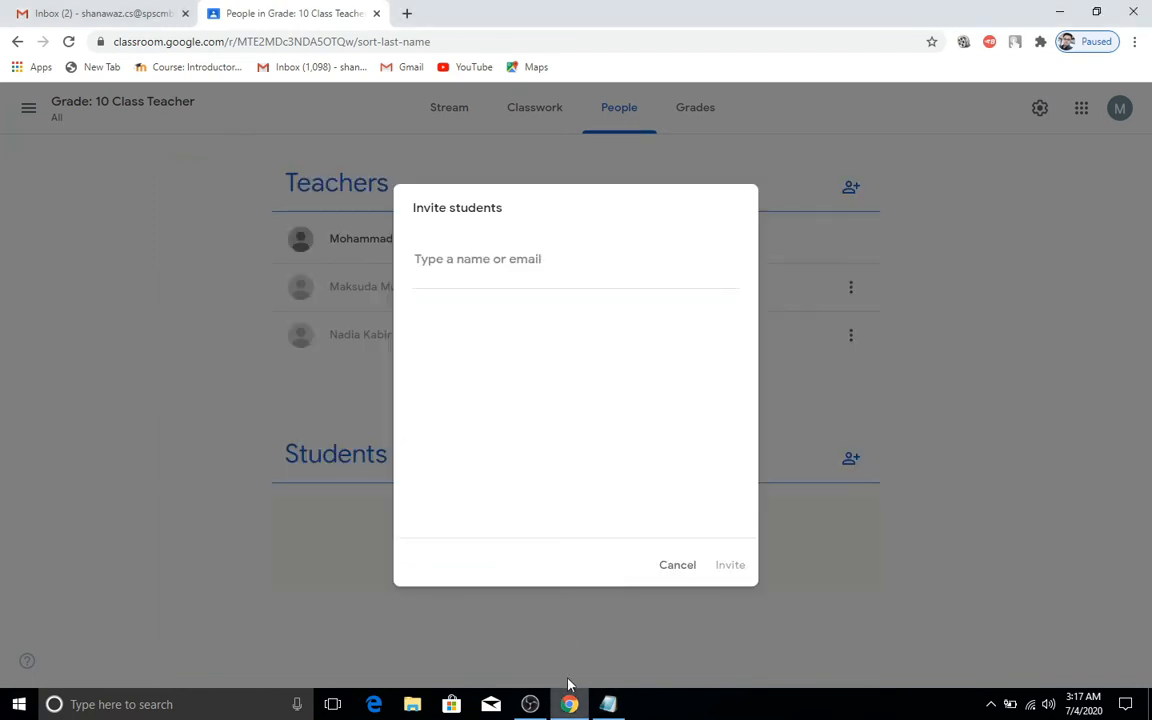
Step: Add the copied student e-mail addresses as recipients in Google Classroom, send the invitations and check the Students list
{"action": "right_click", "coordinate": [506, 276]}
{"action": "left_click", "coordinate": [553, 369]}
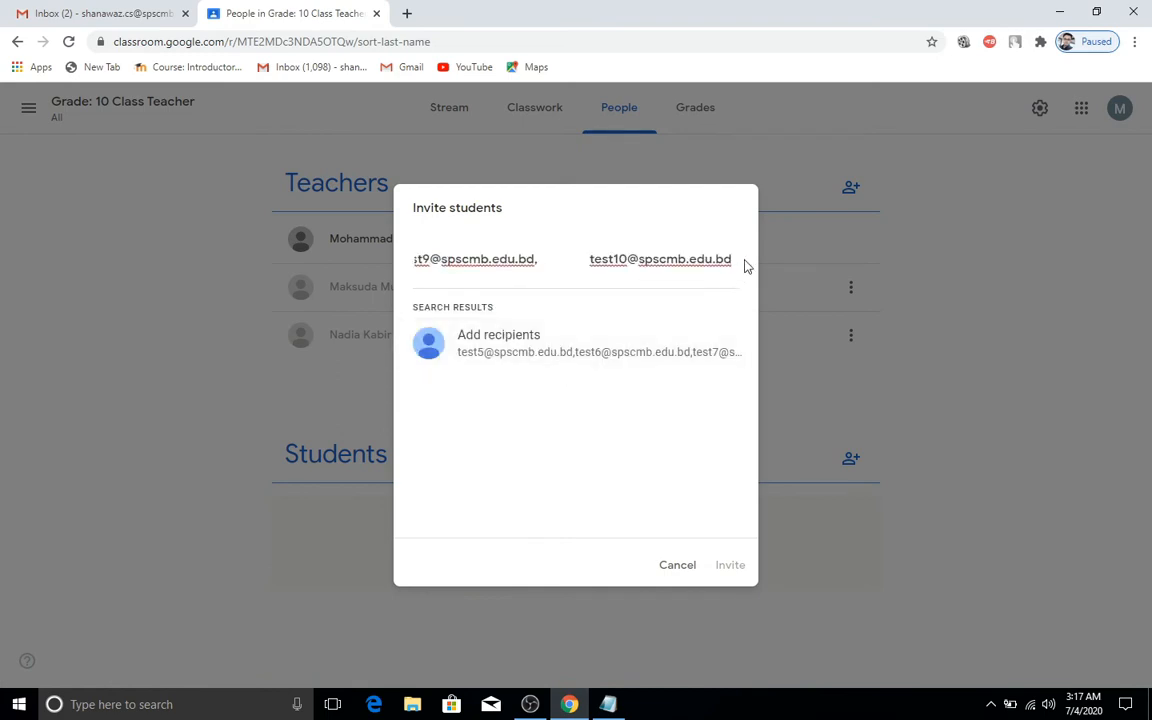
{"action": "key", "text": "Return"}
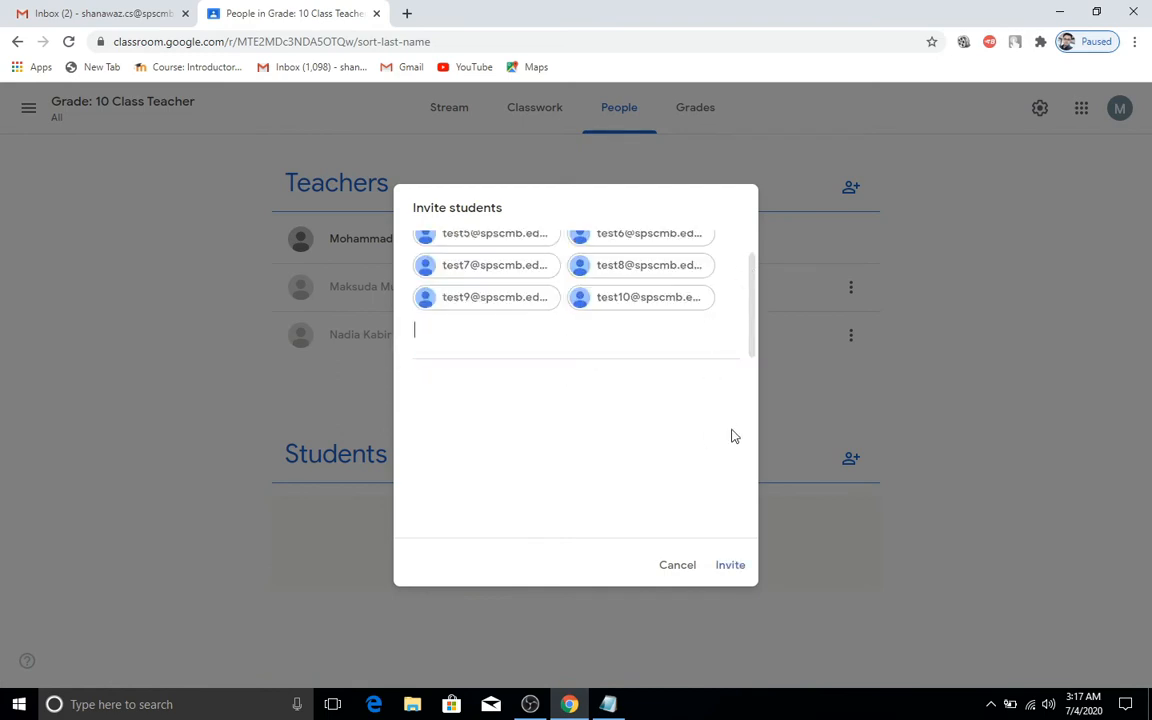
{"action": "left_click", "coordinate": [728, 570]}
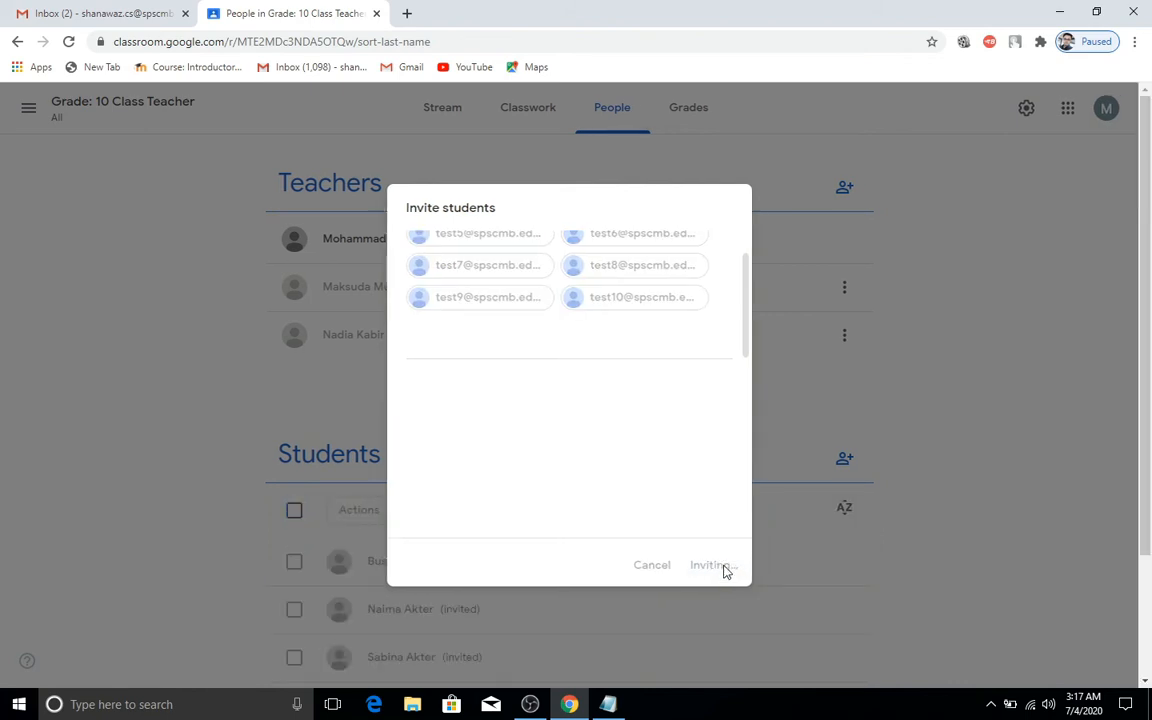
{"action": "scroll", "coordinate": [770, 566], "scroll_direction": "down", "scroll_amount": 2}
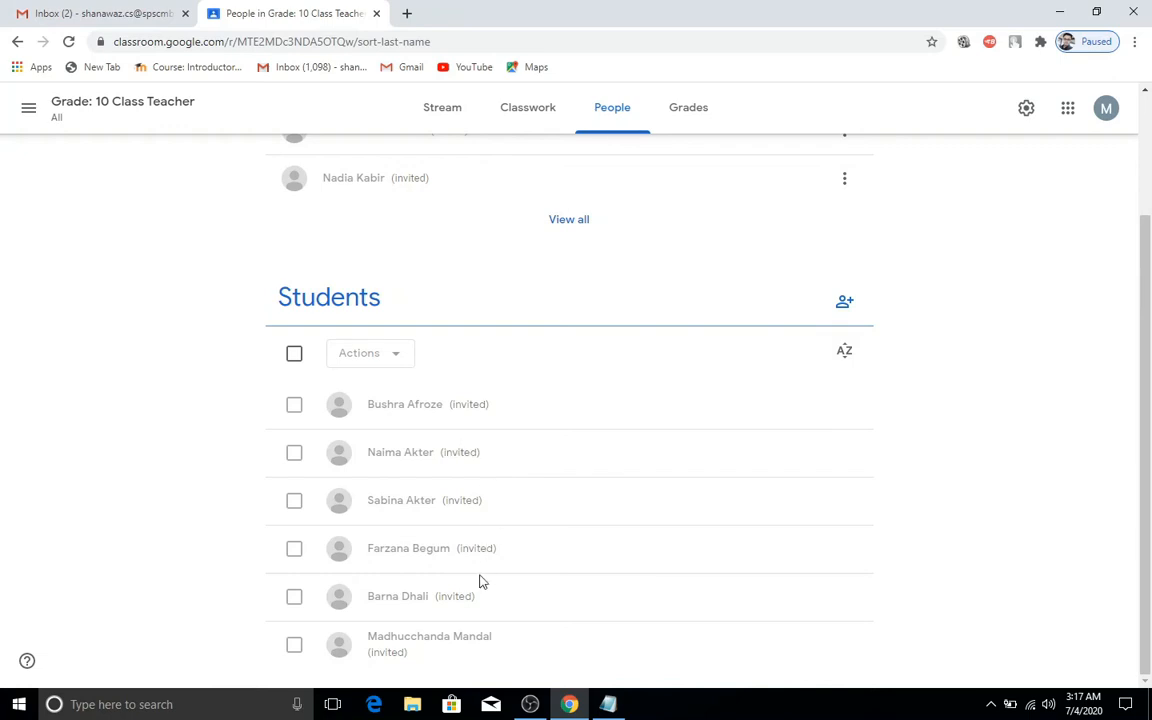
{"action": "scroll", "coordinate": [479, 581], "scroll_direction": "up", "scroll_amount": 2}
{"action": "scroll", "coordinate": [479, 581], "scroll_direction": "down", "scroll_amount": 1}
{"action": "scroll", "coordinate": [479, 581], "scroll_direction": "up", "scroll_amount": 1}
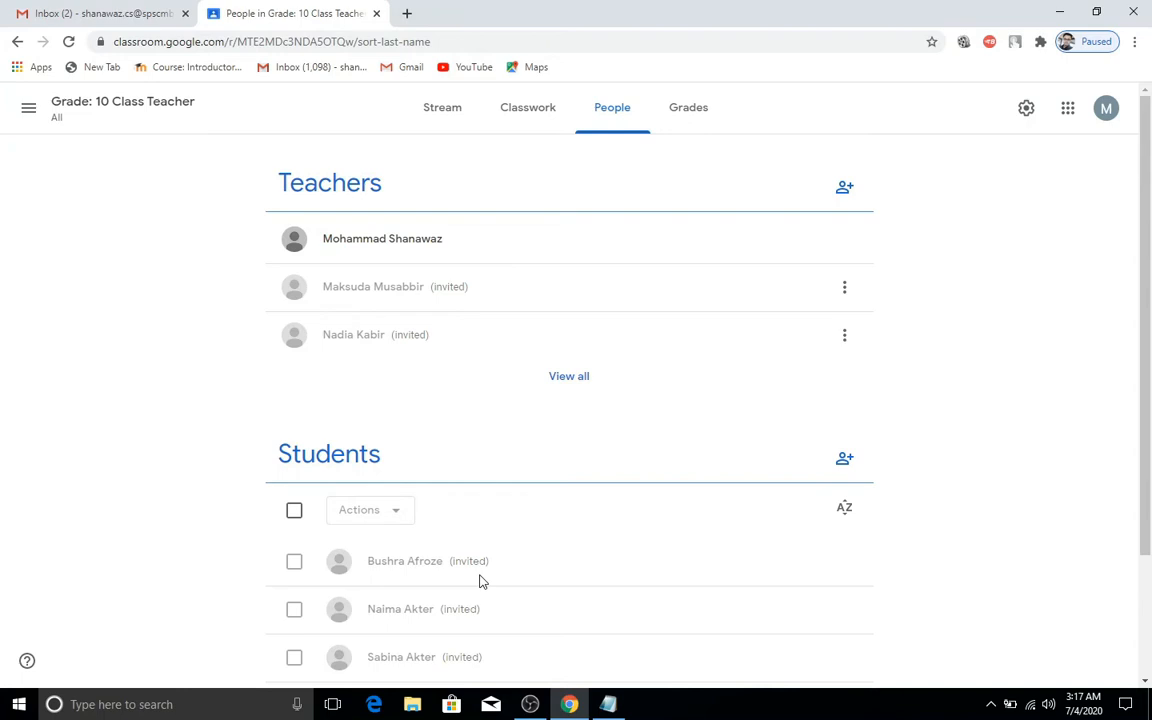
Step: Open a new announcement in the class stream and examine its attachment options
{"action": "left_click", "coordinate": [450, 121]}
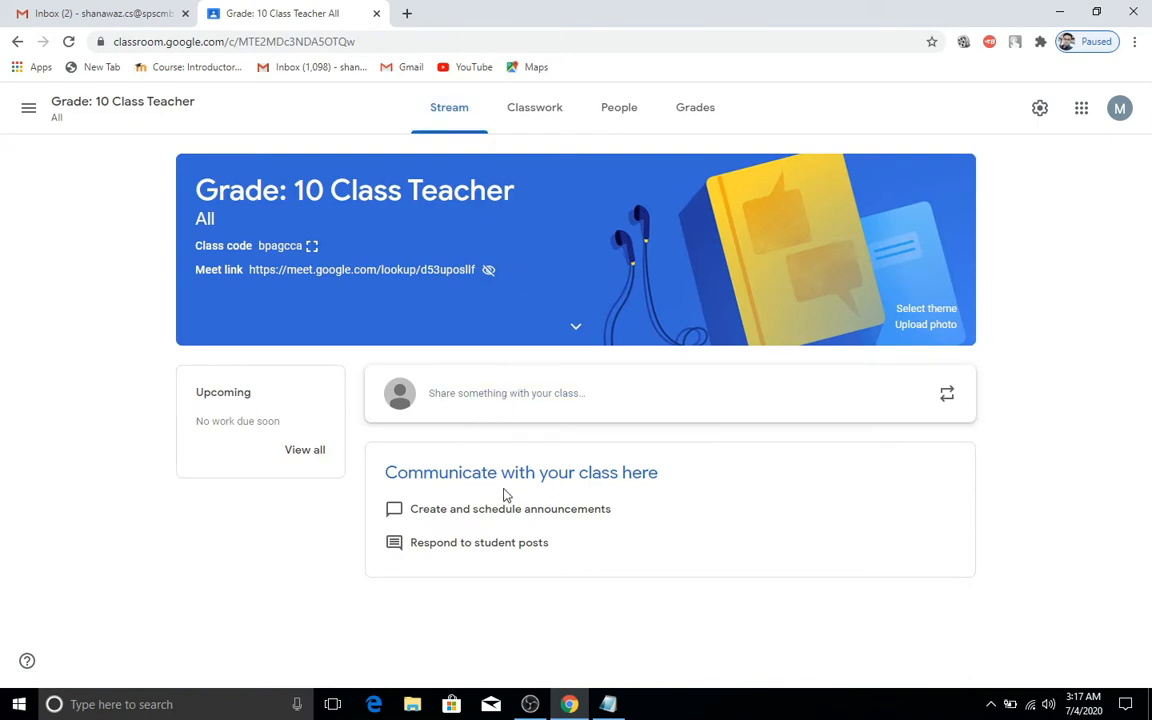
{"action": "left_click", "coordinate": [566, 401]}
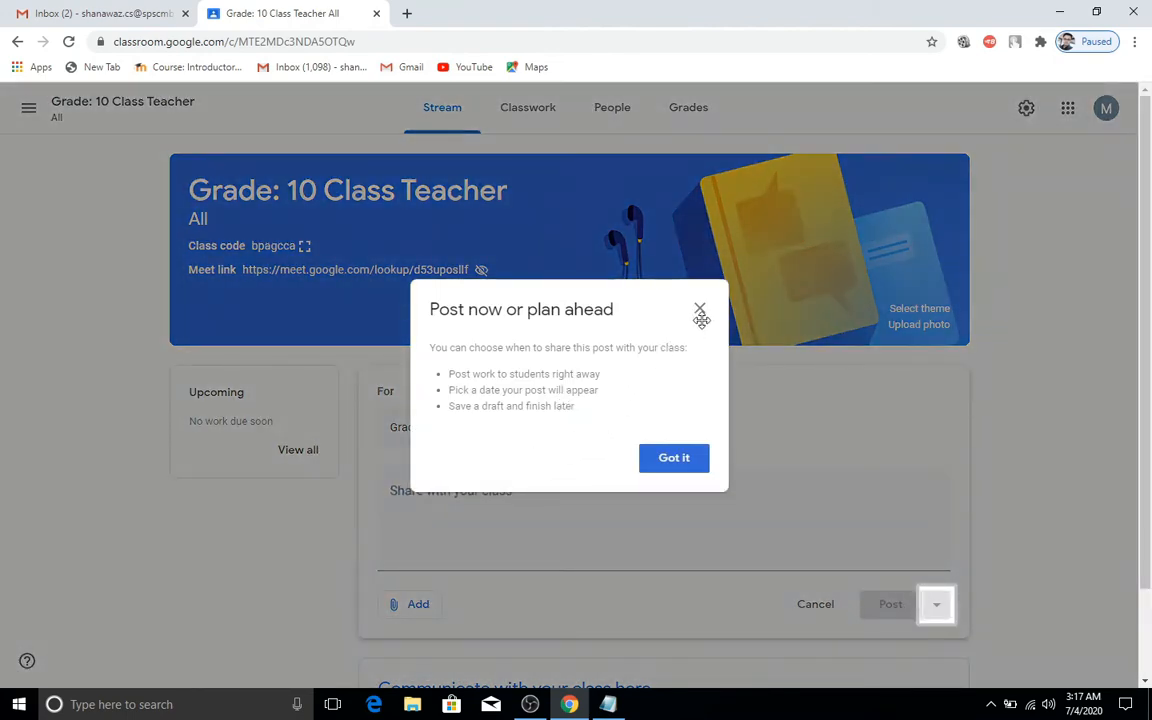
{"action": "left_click", "coordinate": [683, 462]}
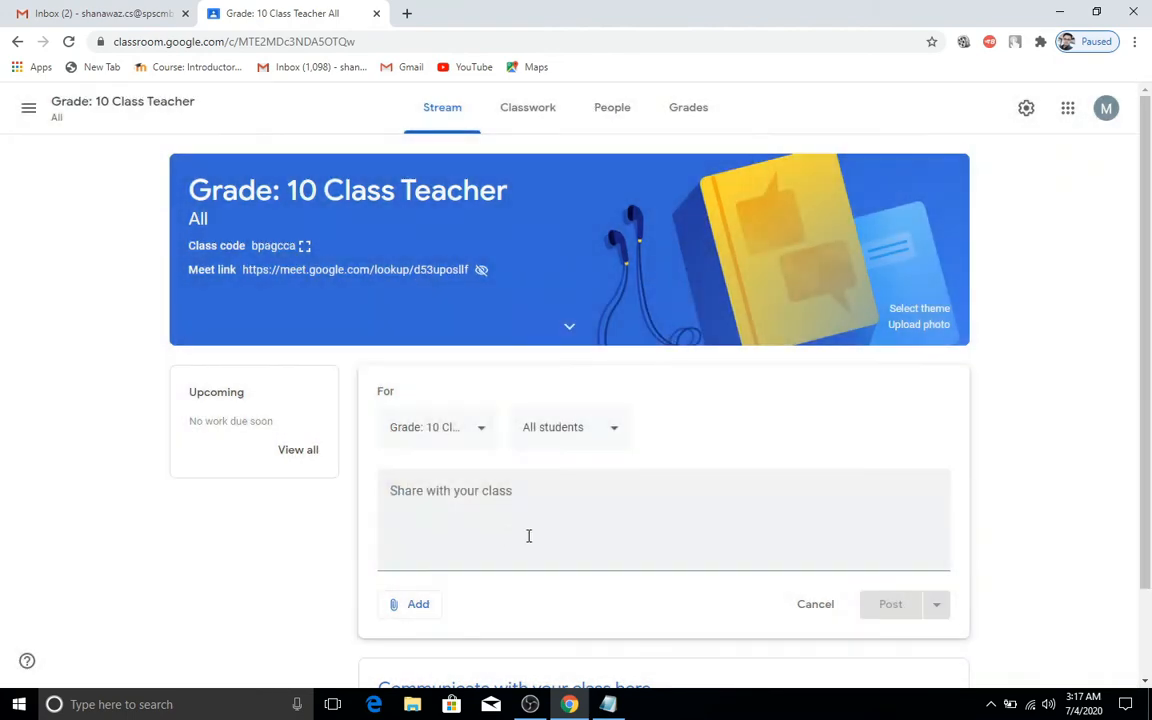
{"action": "left_click", "coordinate": [418, 606]}
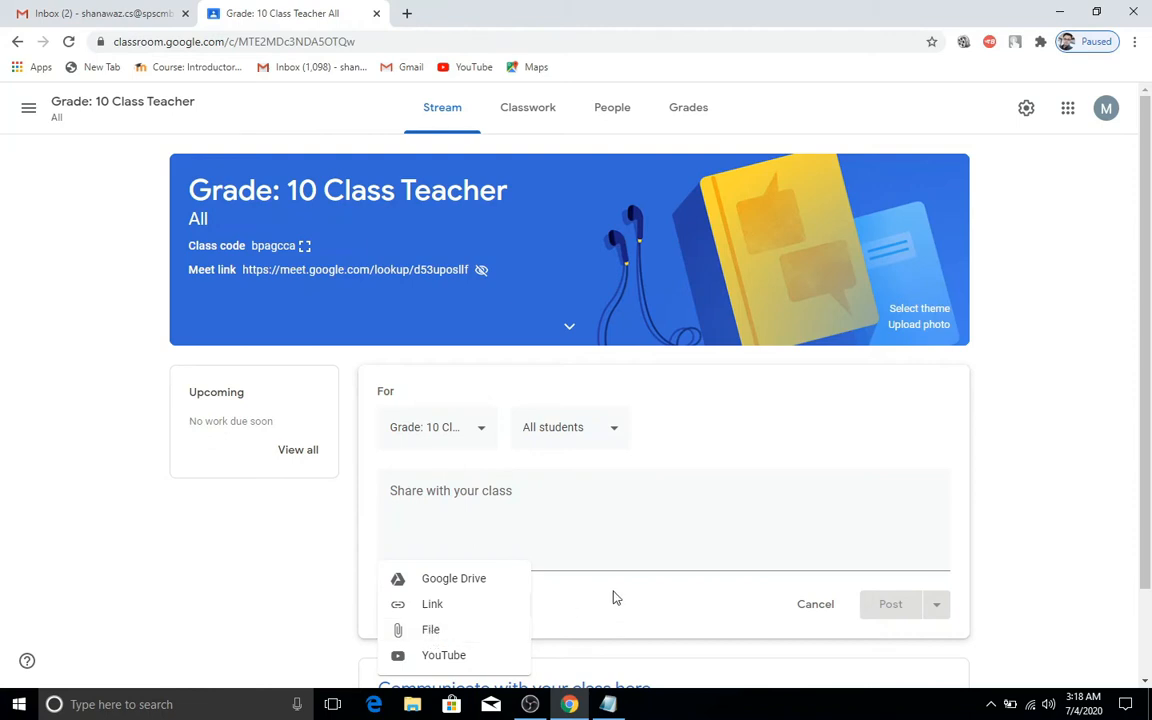
{"action": "left_click", "coordinate": [1005, 490]}
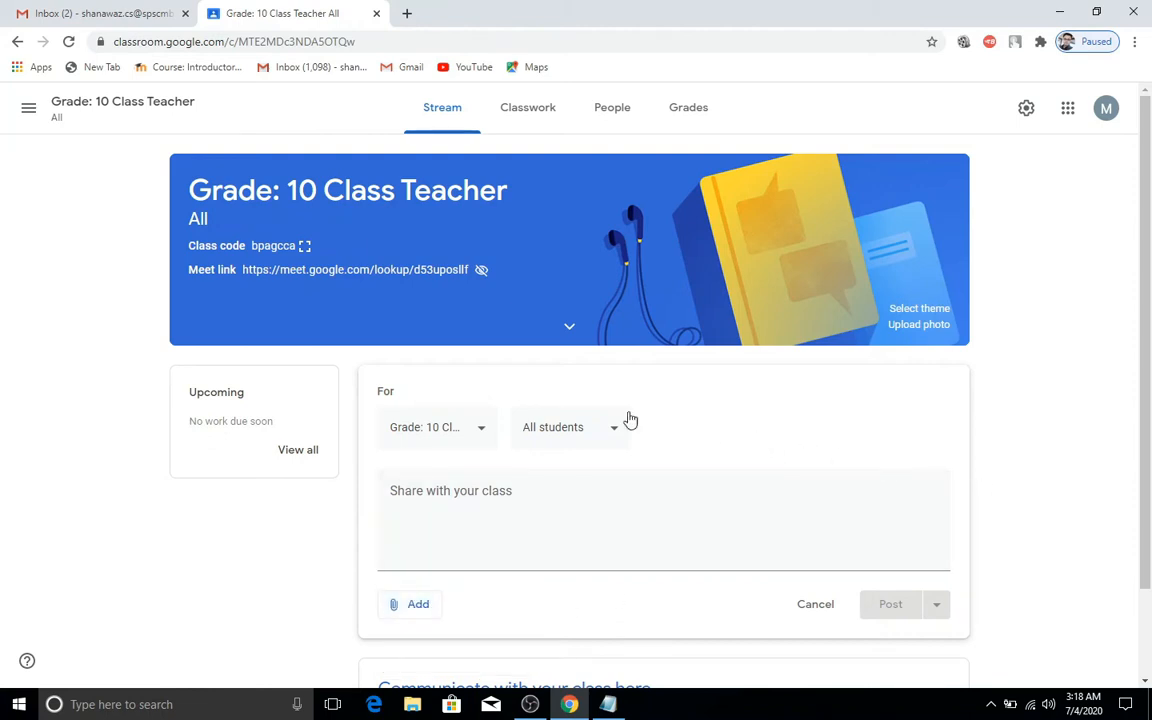
Step: Open the Computer Science class from the classes overview and start a teacher invitation in its People list
{"action": "left_click", "coordinate": [29, 118]}
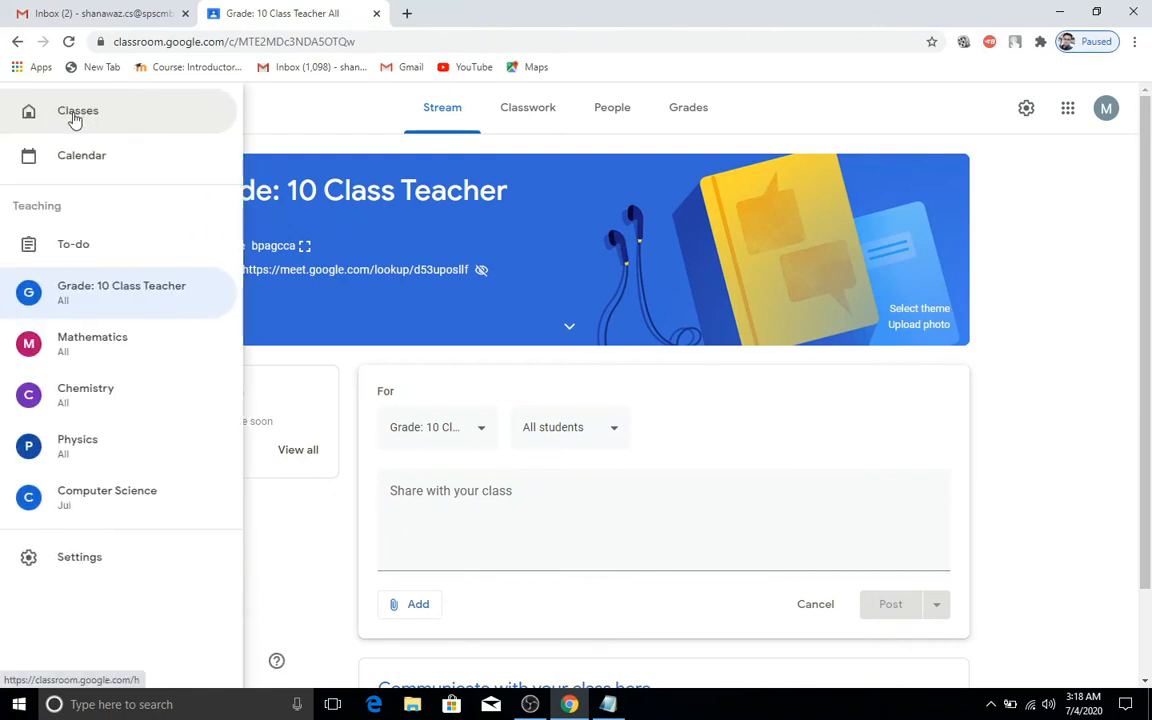
{"action": "left_click", "coordinate": [60, 120]}
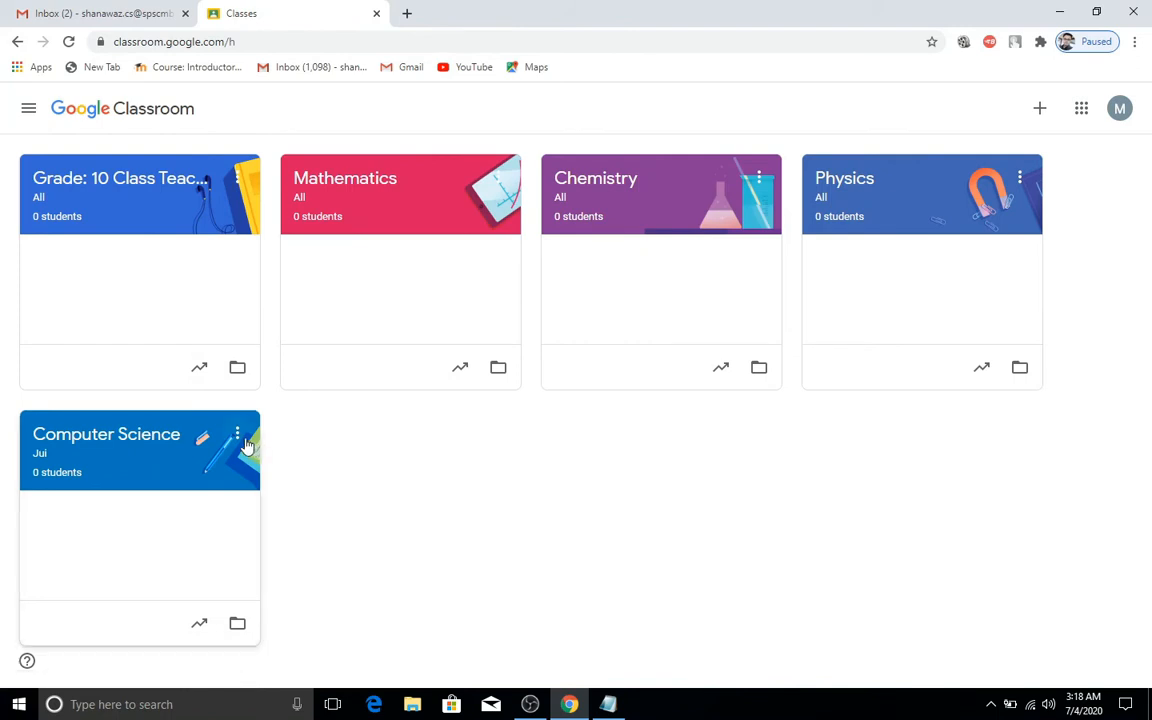
{"action": "left_click", "coordinate": [163, 438]}
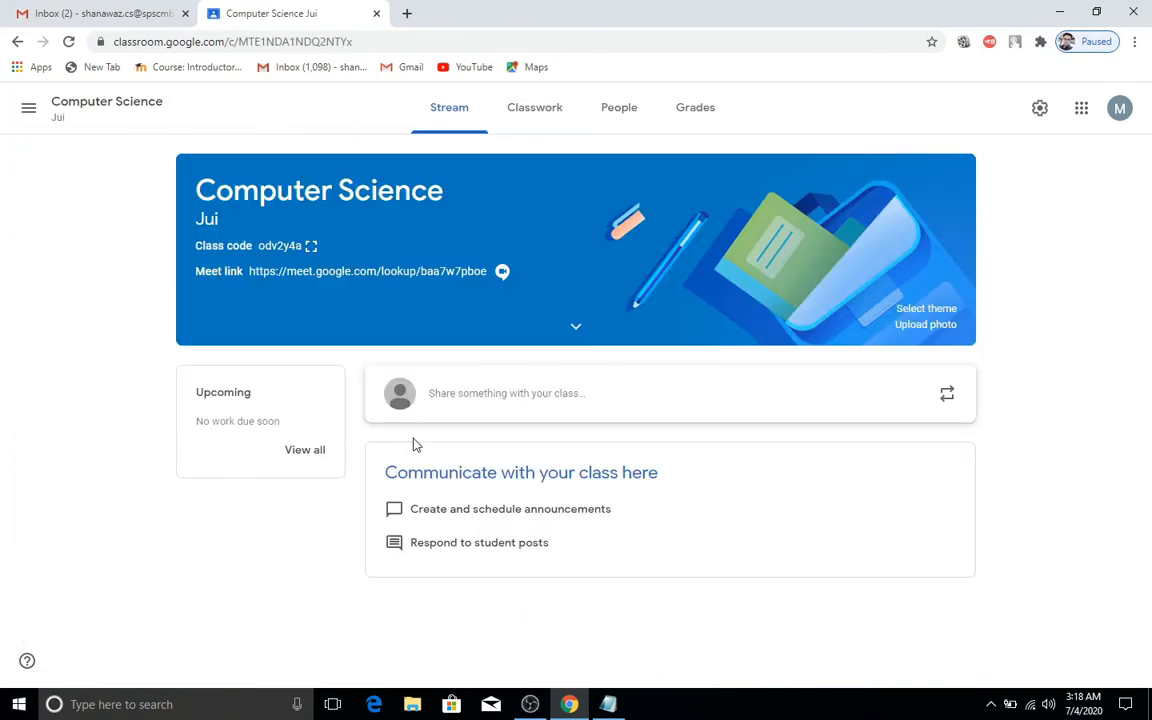
{"action": "left_click", "coordinate": [621, 117]}
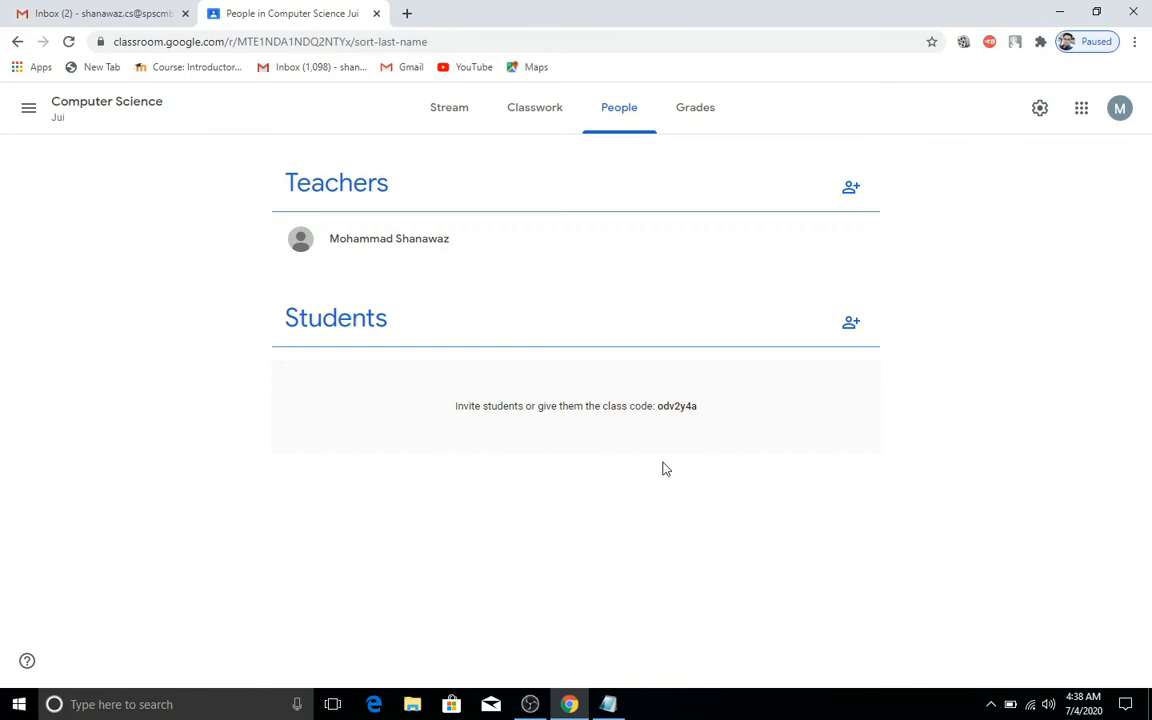
{"action": "left_click", "coordinate": [853, 193]}
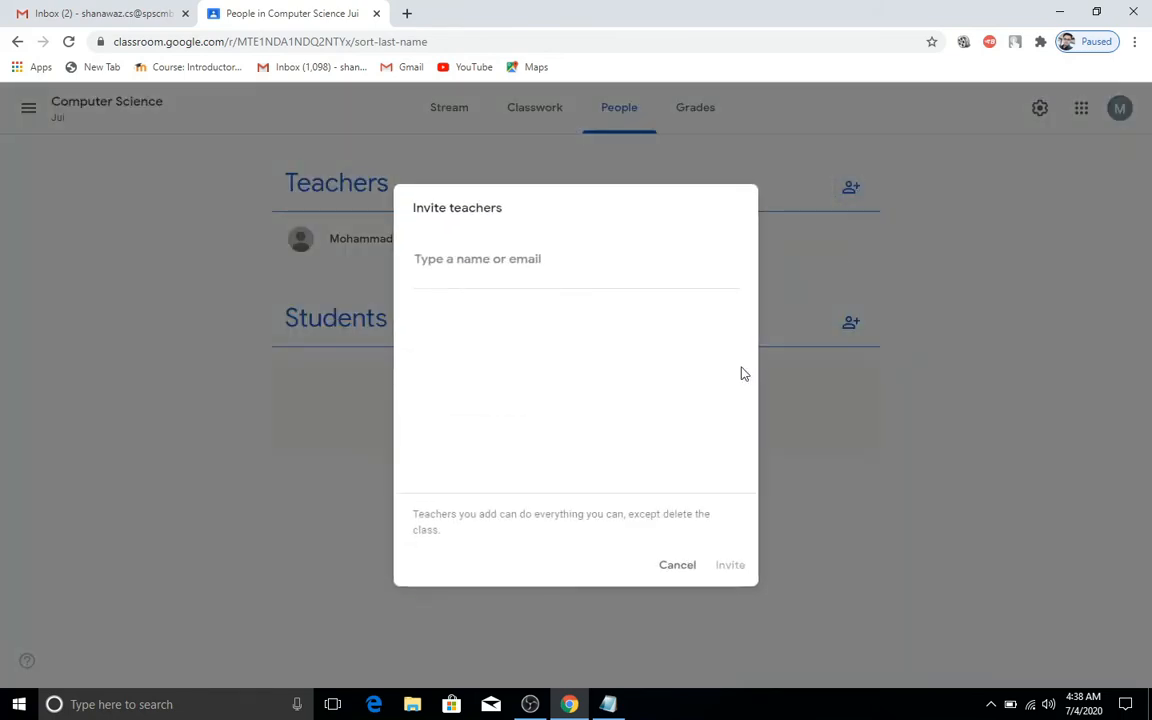
Step: Copy the two Admin e-mail addresses from the Notepad file and add them as recipients of the teacher invitation
{"action": "left_click", "coordinate": [607, 704]}
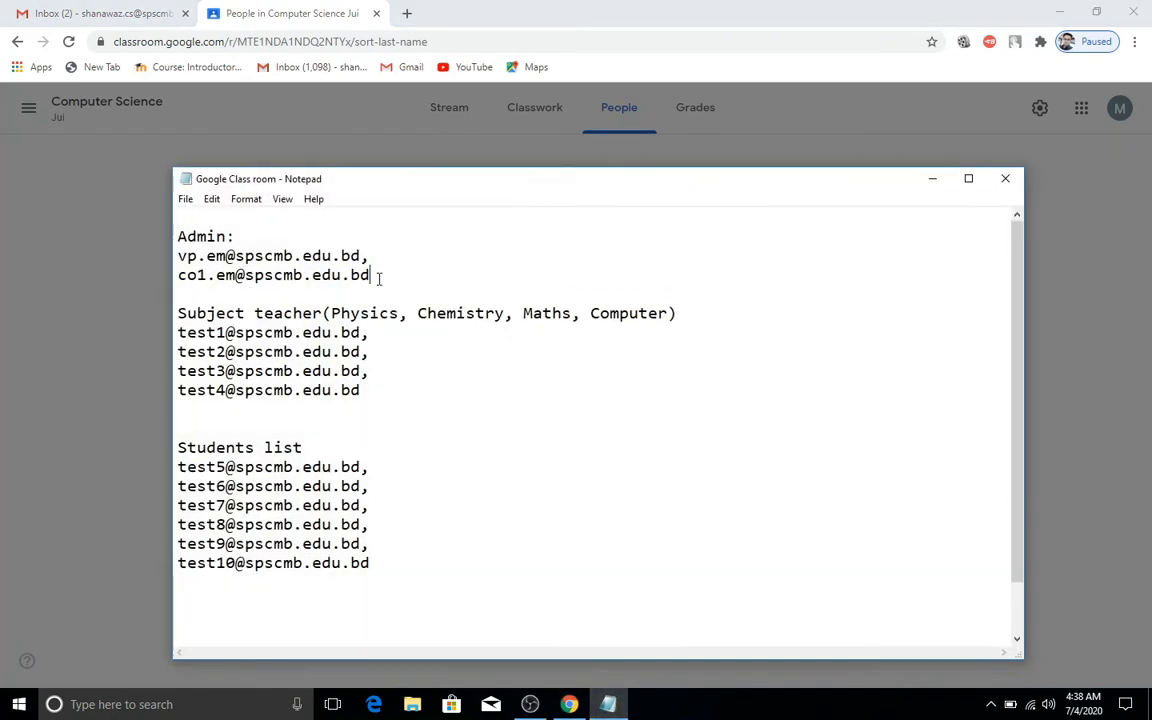
{"action": "left_click_drag", "start_coordinate": [370, 276], "coordinate": [177, 256]}
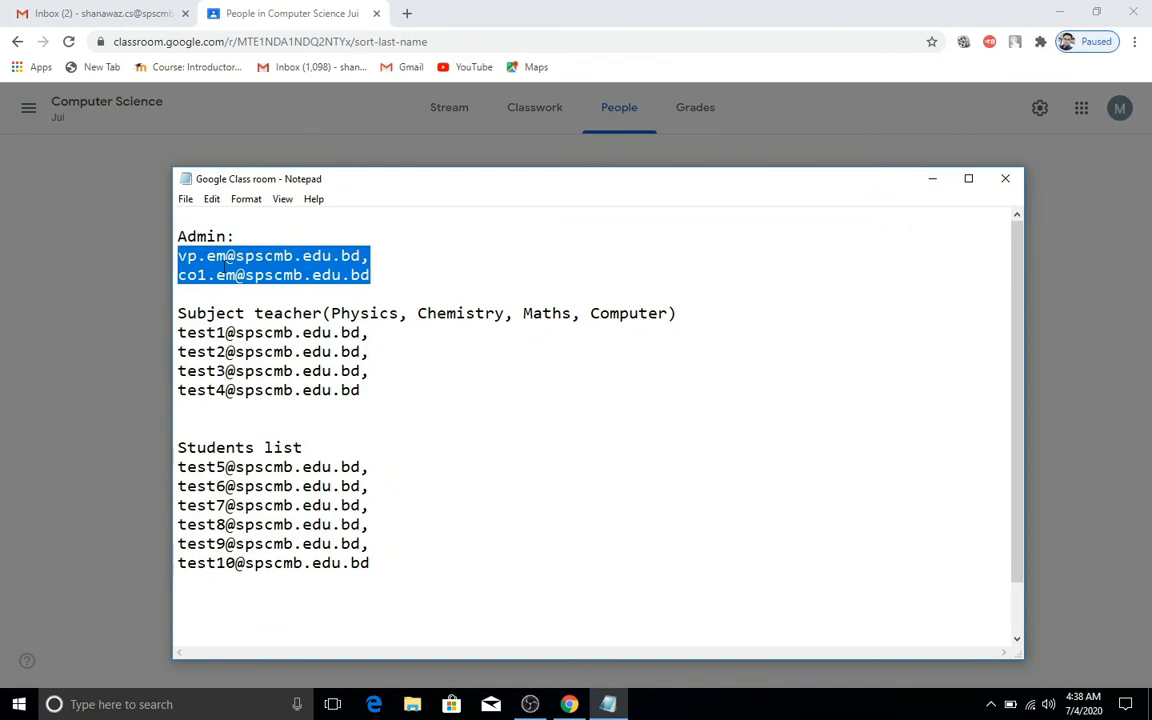
{"action": "right_click", "coordinate": [225, 263]}
{"action": "left_click", "coordinate": [283, 316]}
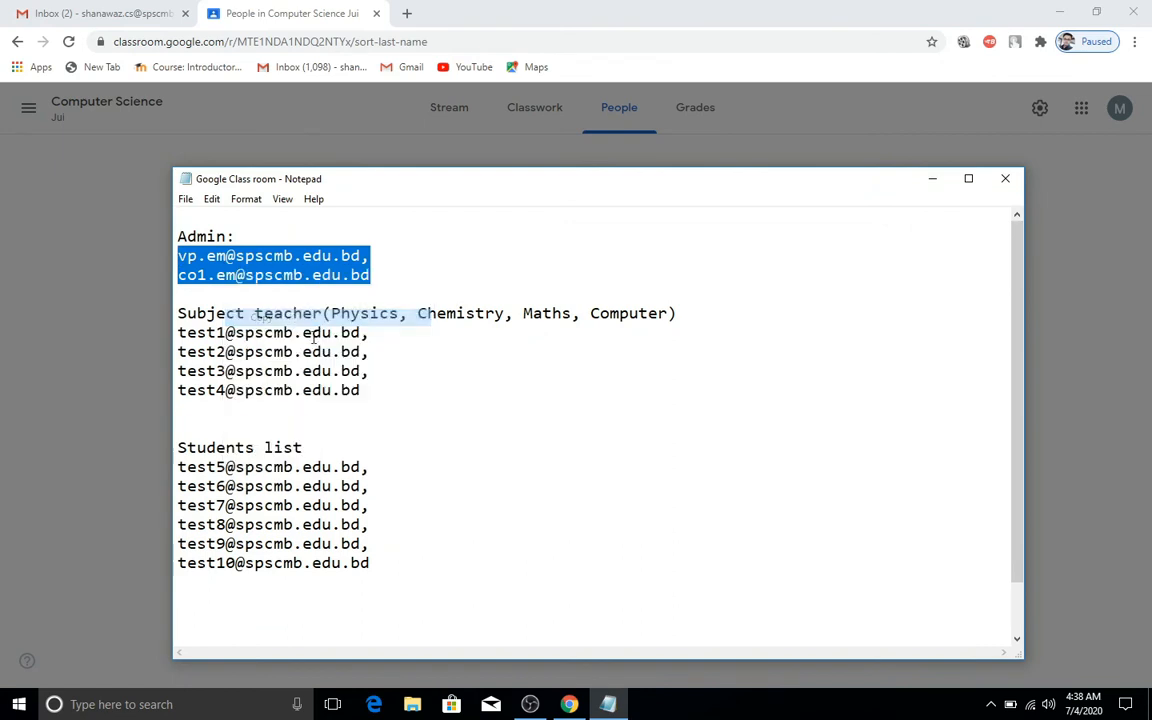
{"action": "left_click", "coordinate": [569, 704]}
{"action": "right_click", "coordinate": [563, 266]}
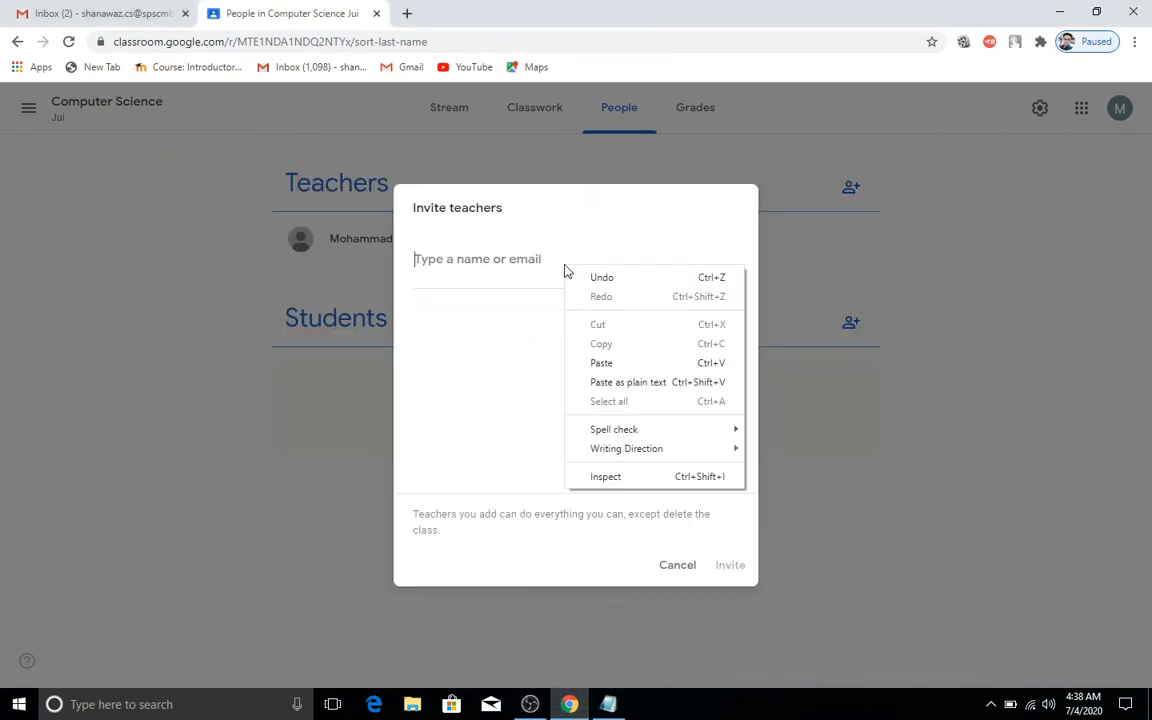
{"action": "left_click", "coordinate": [601, 362]}
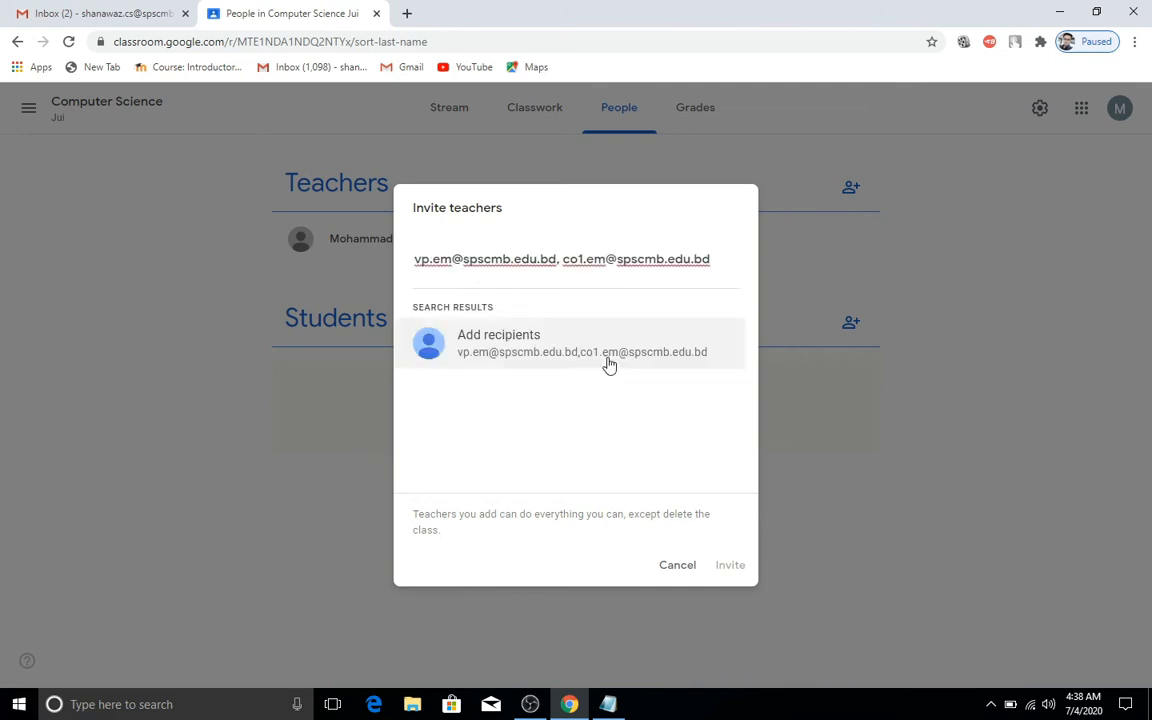
{"action": "left_click", "coordinate": [607, 363]}
Step: Copy the fourth e-mail address under Subject teacher in the Notepad file
{"action": "left_click", "coordinate": [608, 704]}
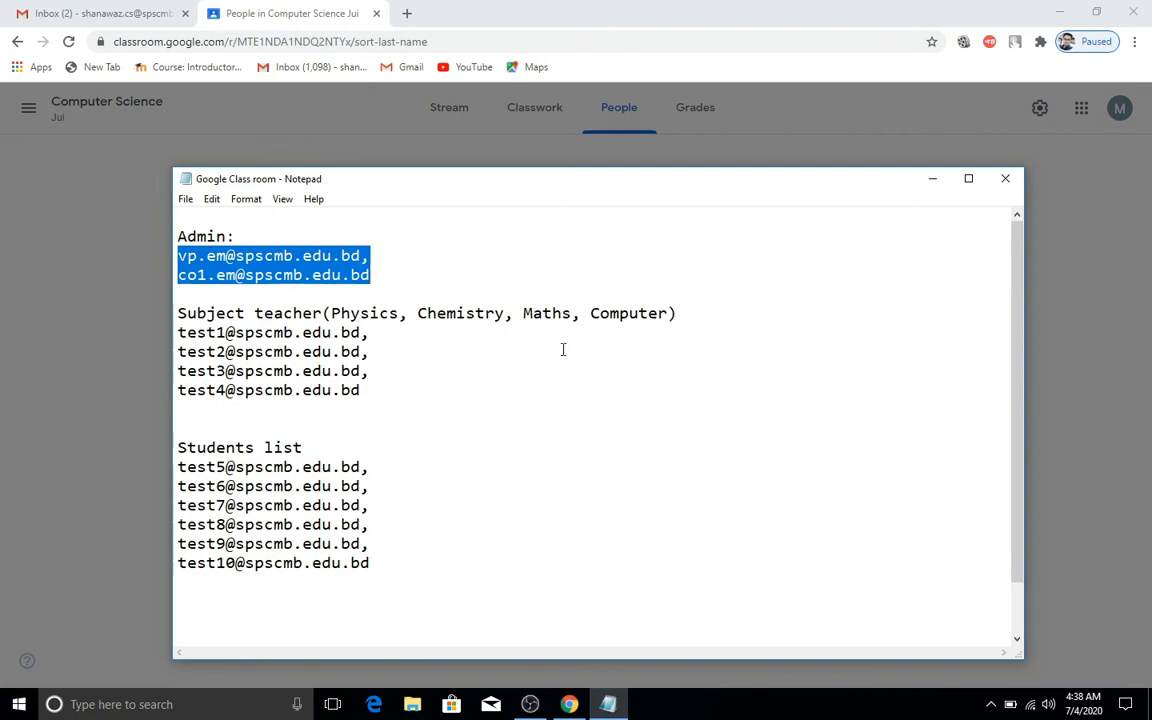
{"action": "left_click", "coordinate": [592, 316]}
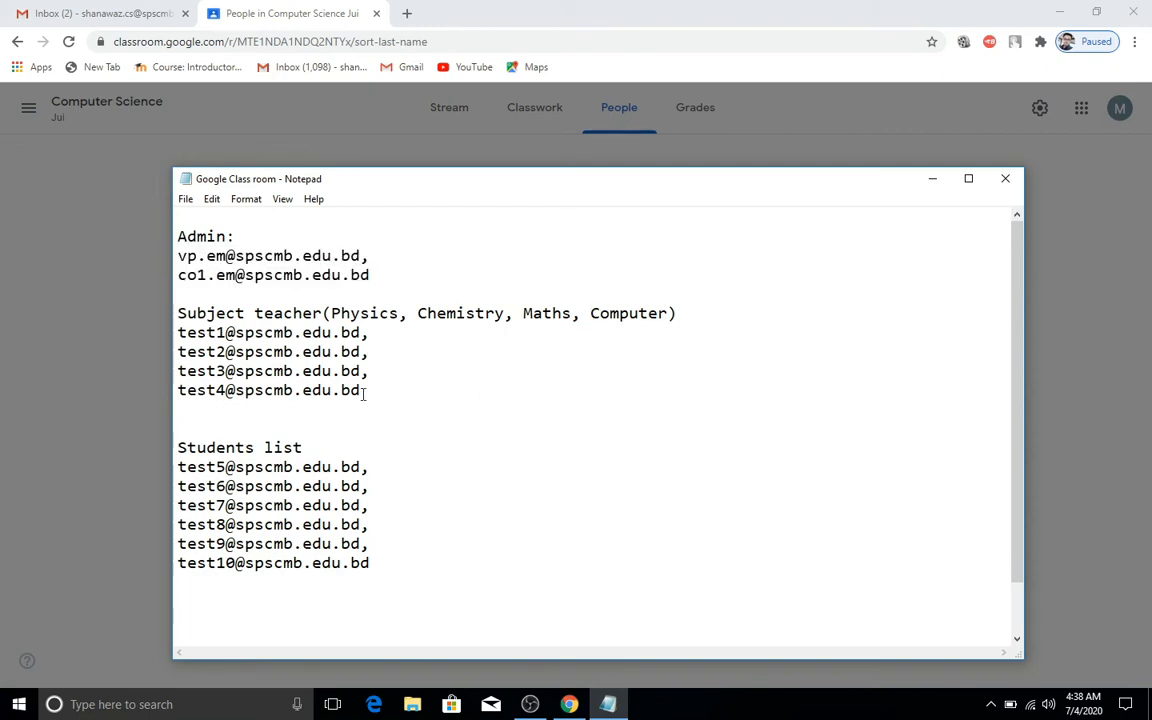
{"action": "left_click_drag", "start_coordinate": [294, 392], "coordinate": [177, 396]}
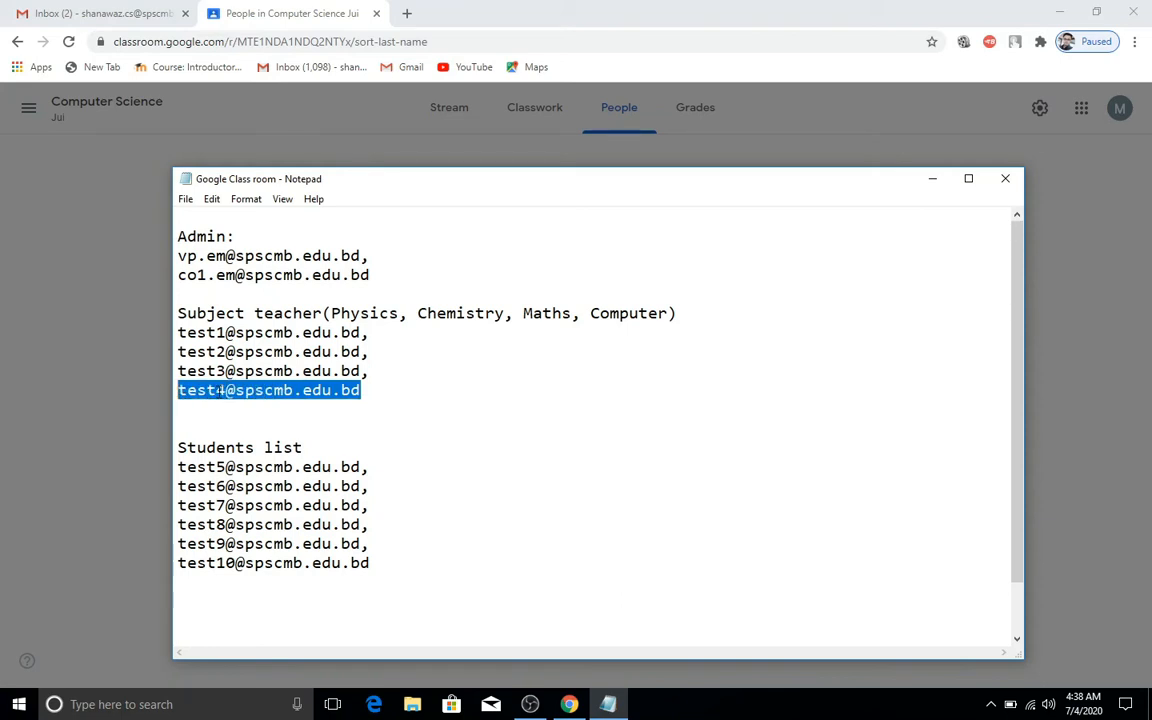
{"action": "right_click", "coordinate": [223, 392]}
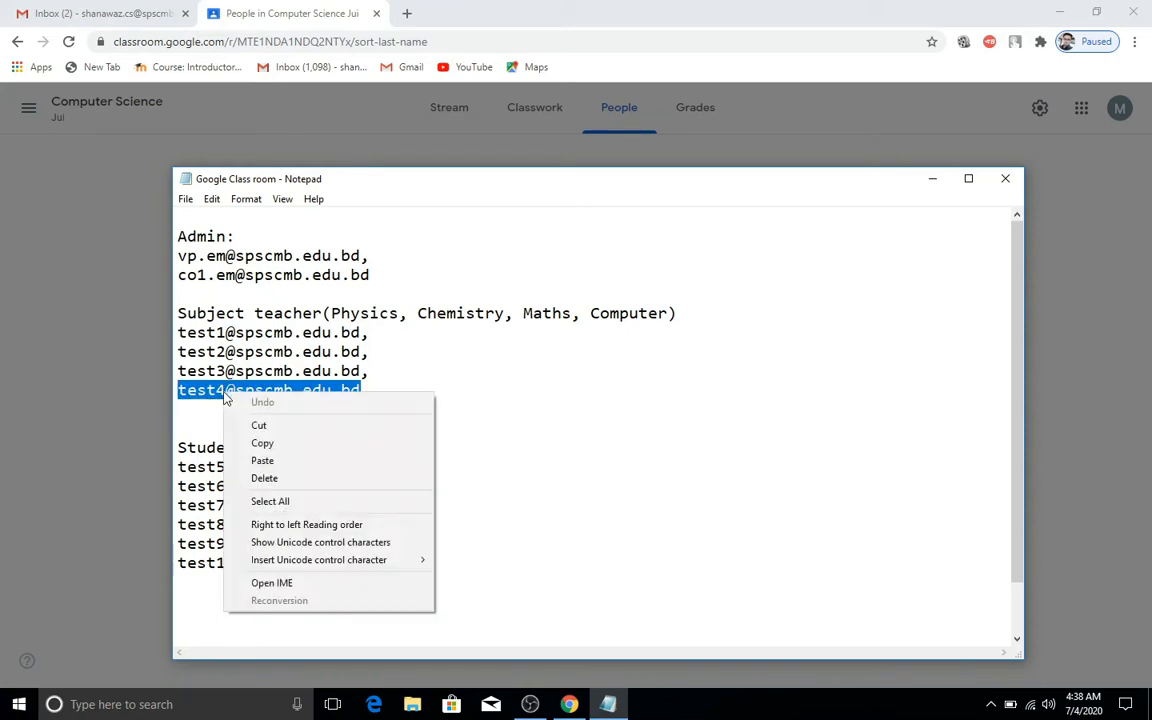
{"action": "left_click", "coordinate": [288, 446]}
Step: Add the copied teacher address to the Google Classroom invitation, send it to all three recipients and check the full Teachers list
{"action": "key", "text": "alt+Tab"}
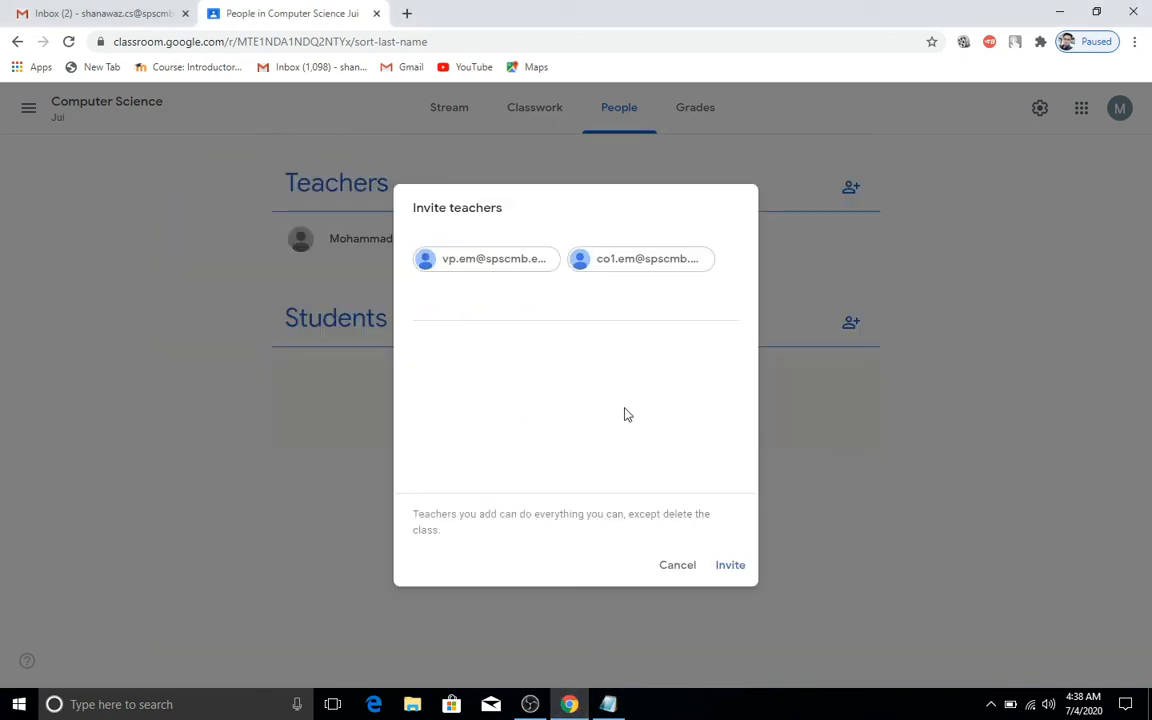
{"action": "left_click", "coordinate": [571, 315]}
{"action": "right_click", "coordinate": [574, 300]}
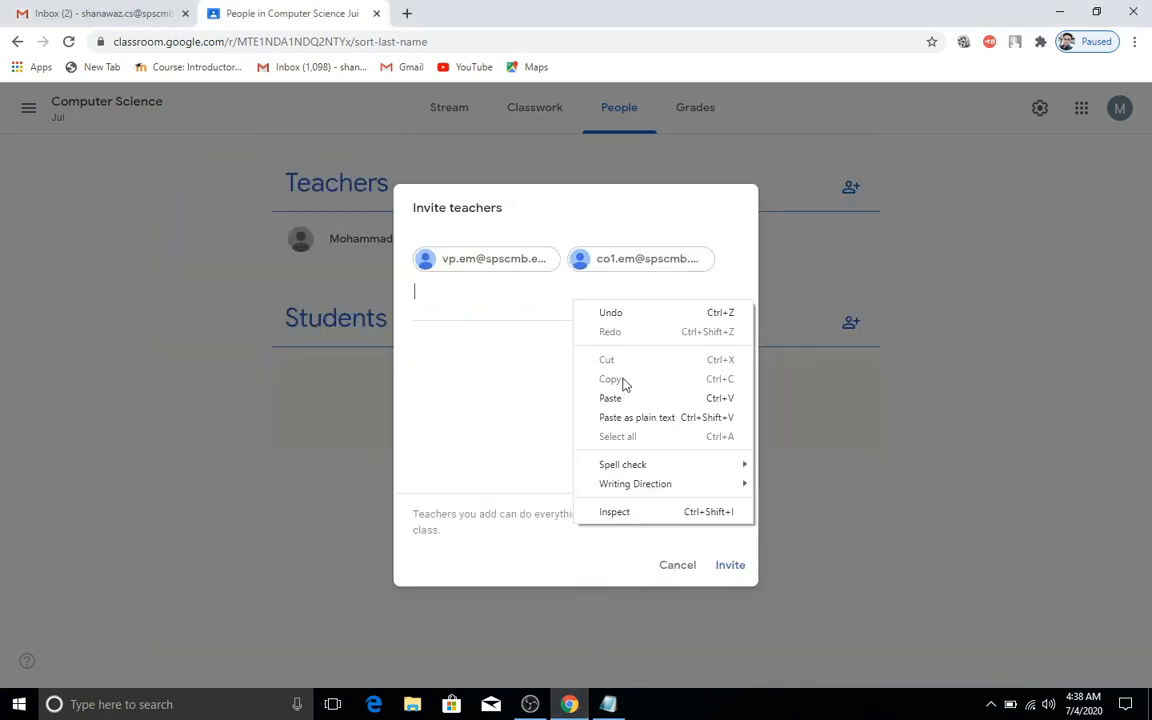
{"action": "left_click", "coordinate": [622, 396]}
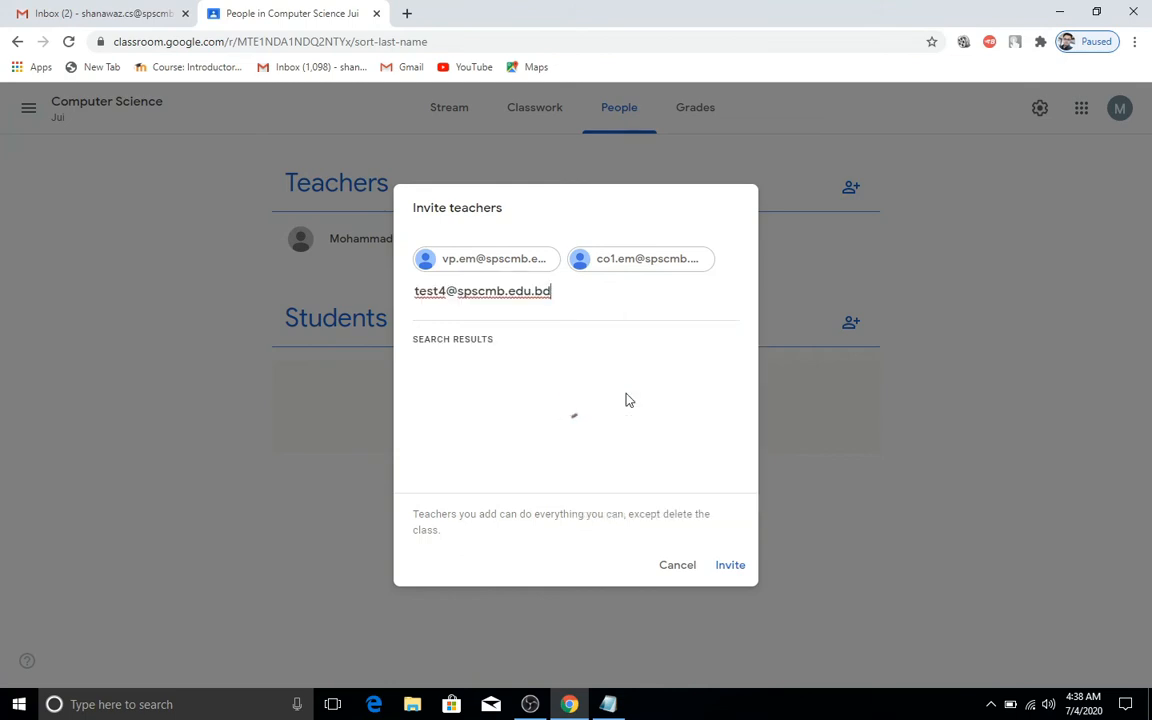
{"action": "key", "text": "Return"}
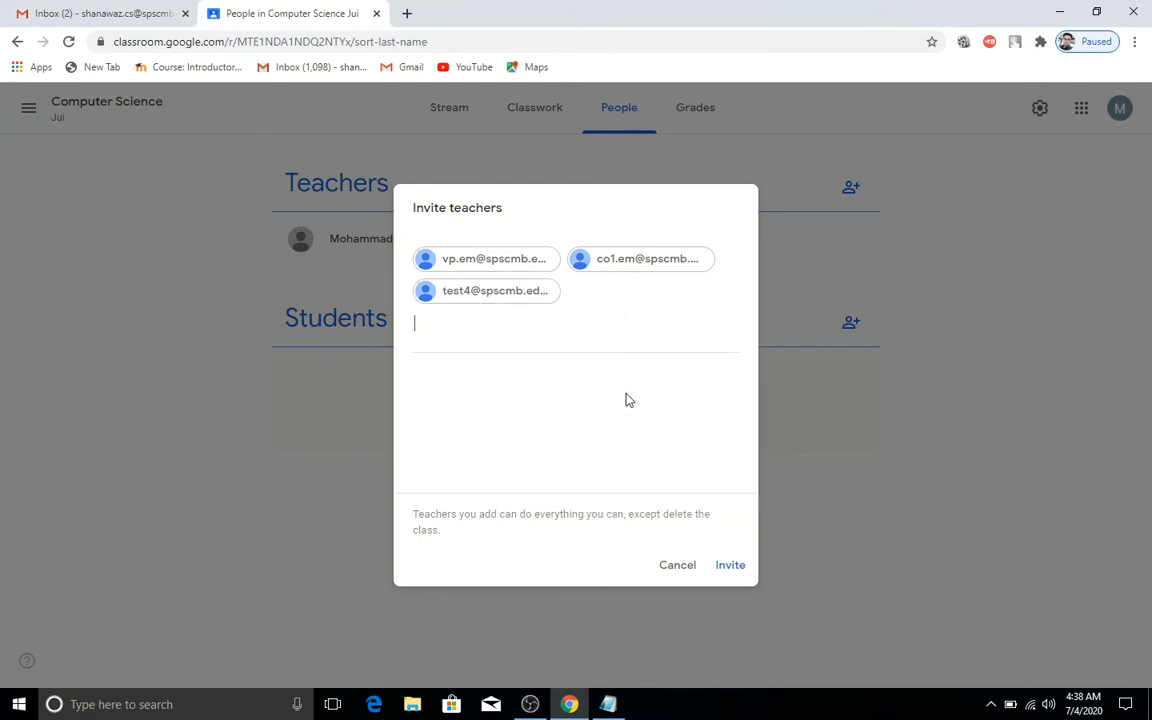
{"action": "left_click", "coordinate": [731, 566]}
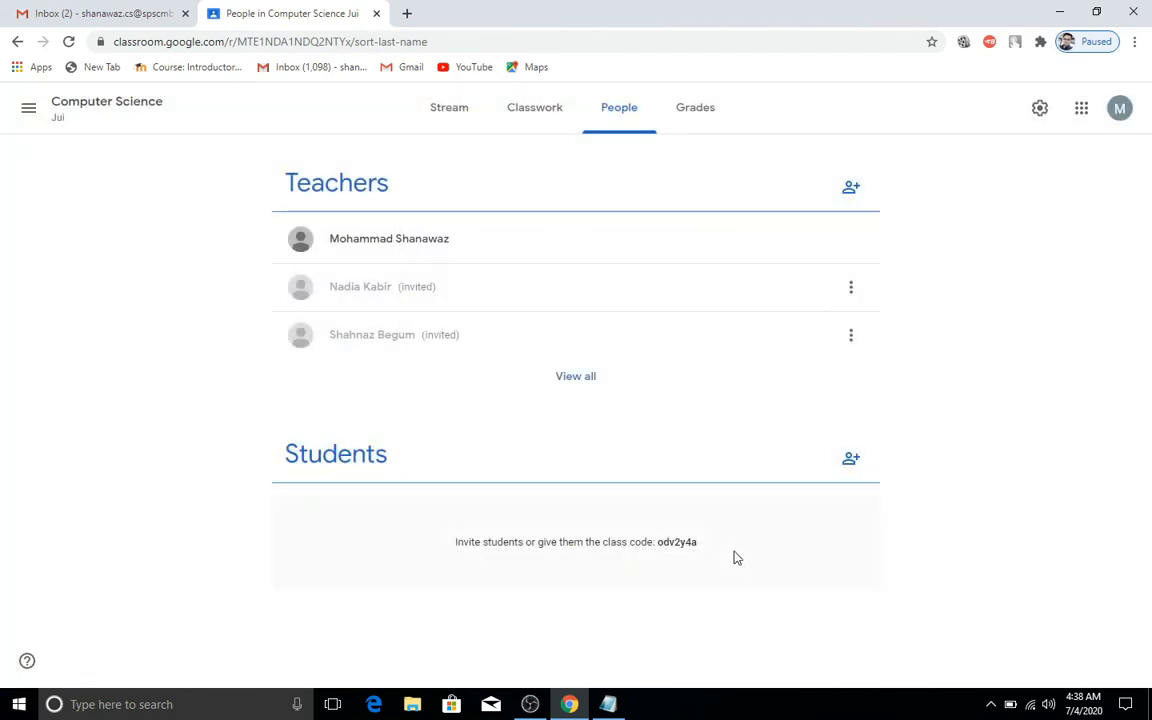
{"action": "left_click", "coordinate": [580, 378]}
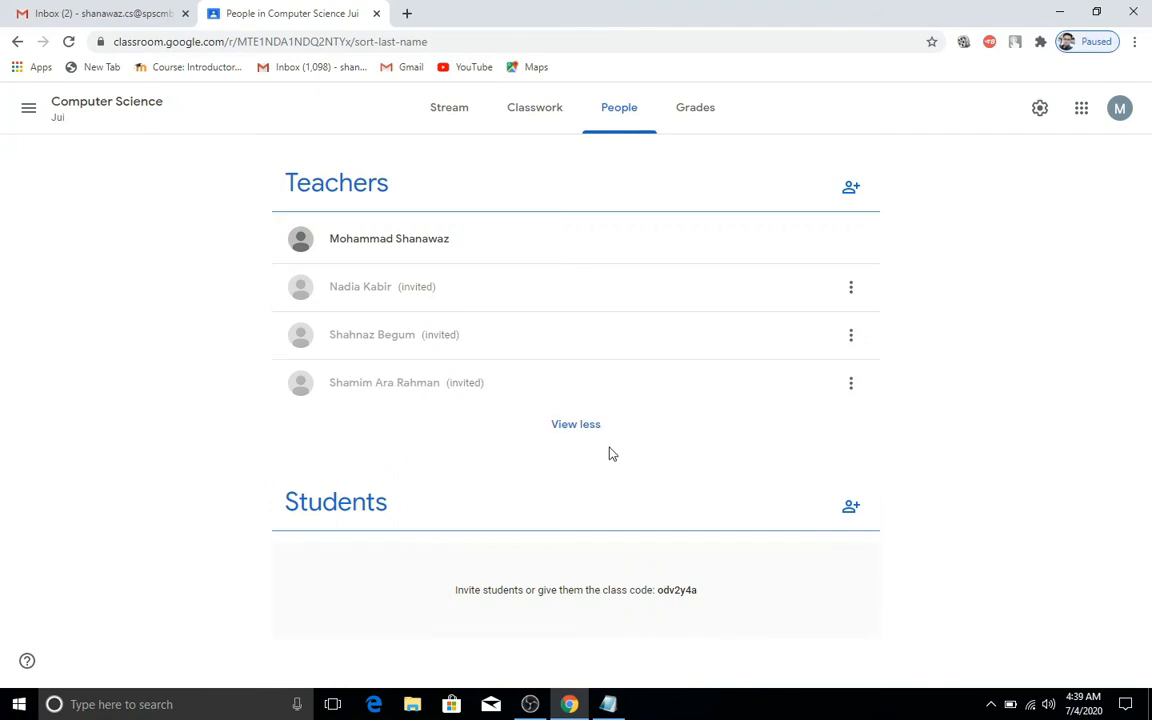
{"action": "left_click", "coordinate": [592, 427]}
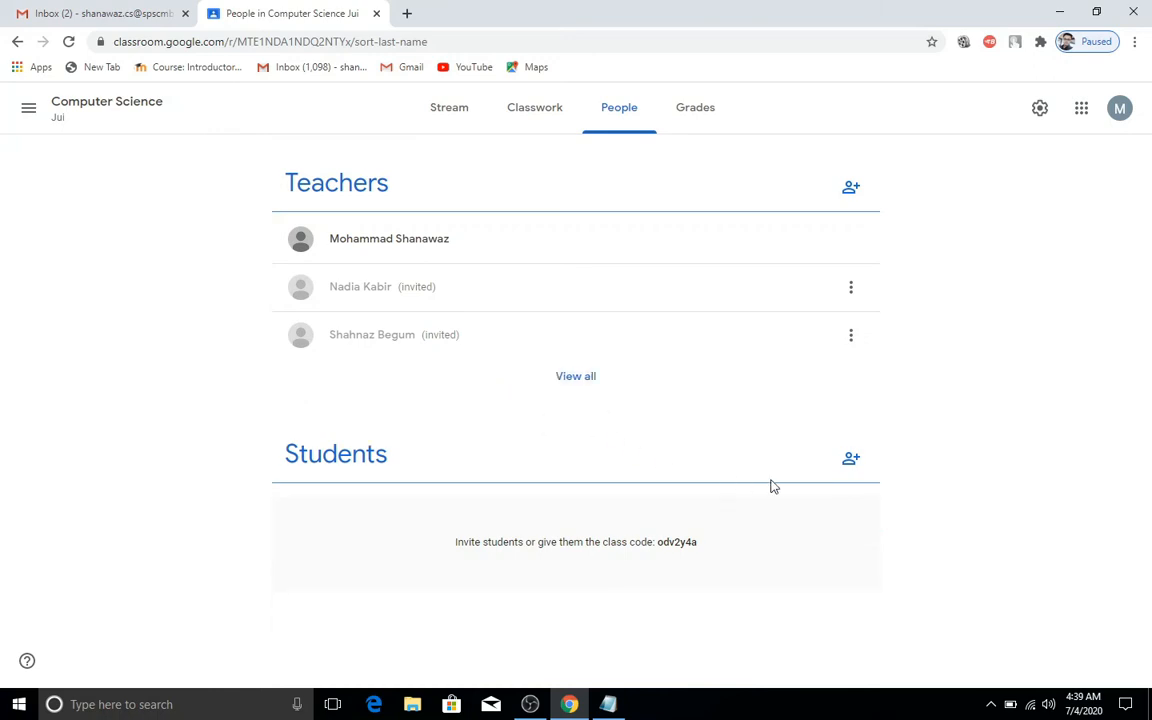
Step: Start a student invitation for Computer Science and copy the first five e-mail addresses under Students list in Notepad
{"action": "left_click", "coordinate": [851, 460]}
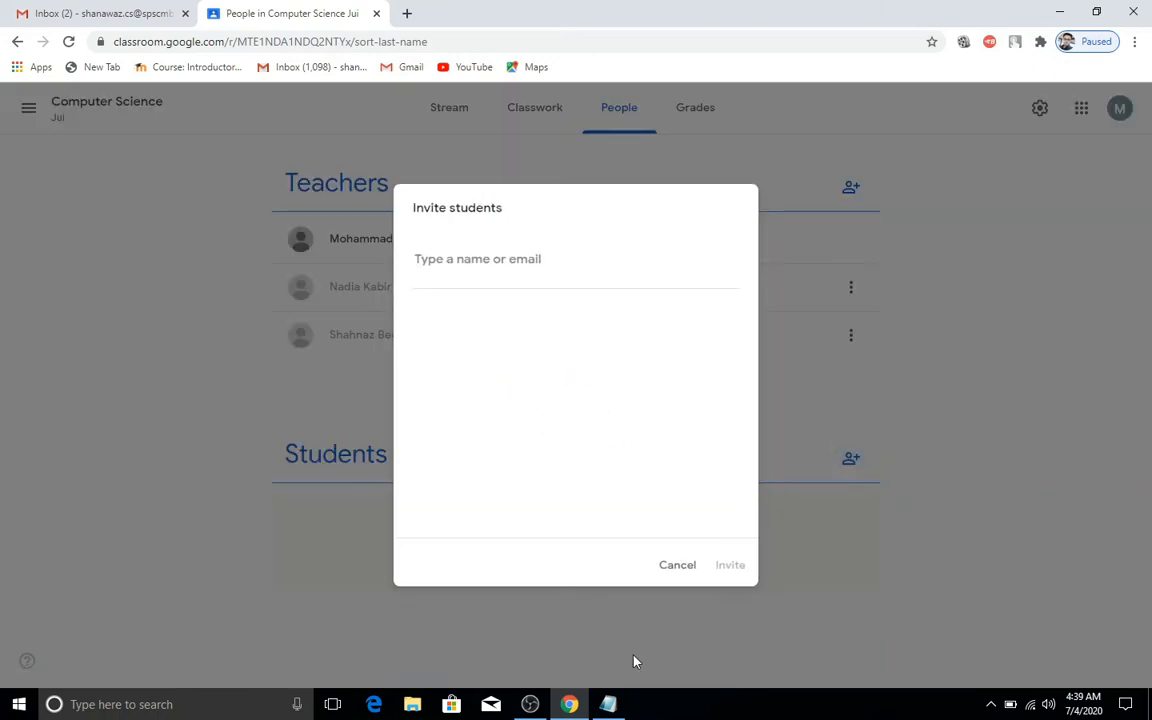
{"action": "left_click", "coordinate": [614, 707]}
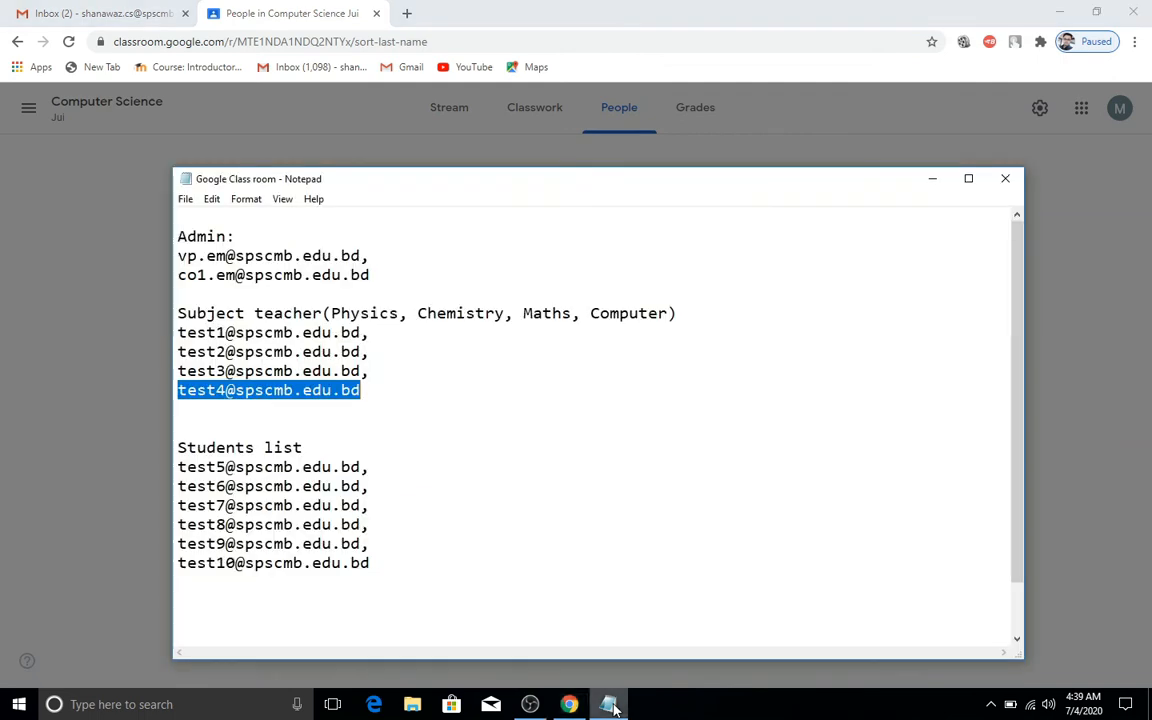
{"action": "left_click", "coordinate": [481, 506]}
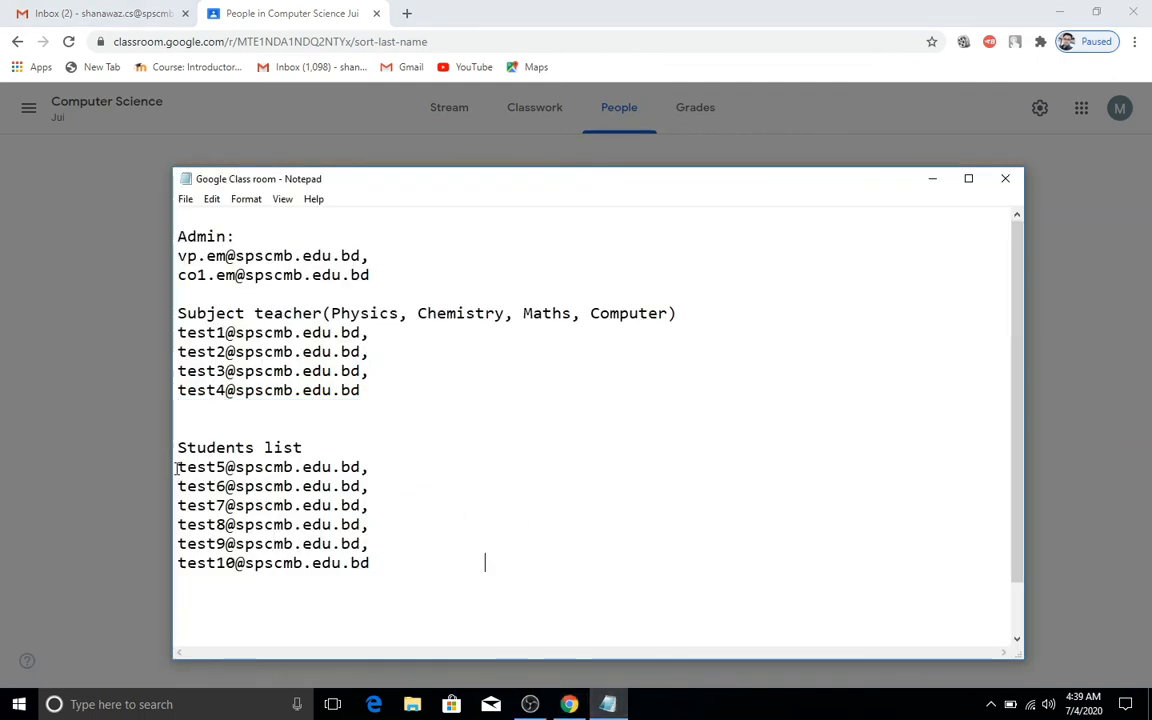
{"action": "left_click_drag", "start_coordinate": [177, 467], "coordinate": [378, 546]}
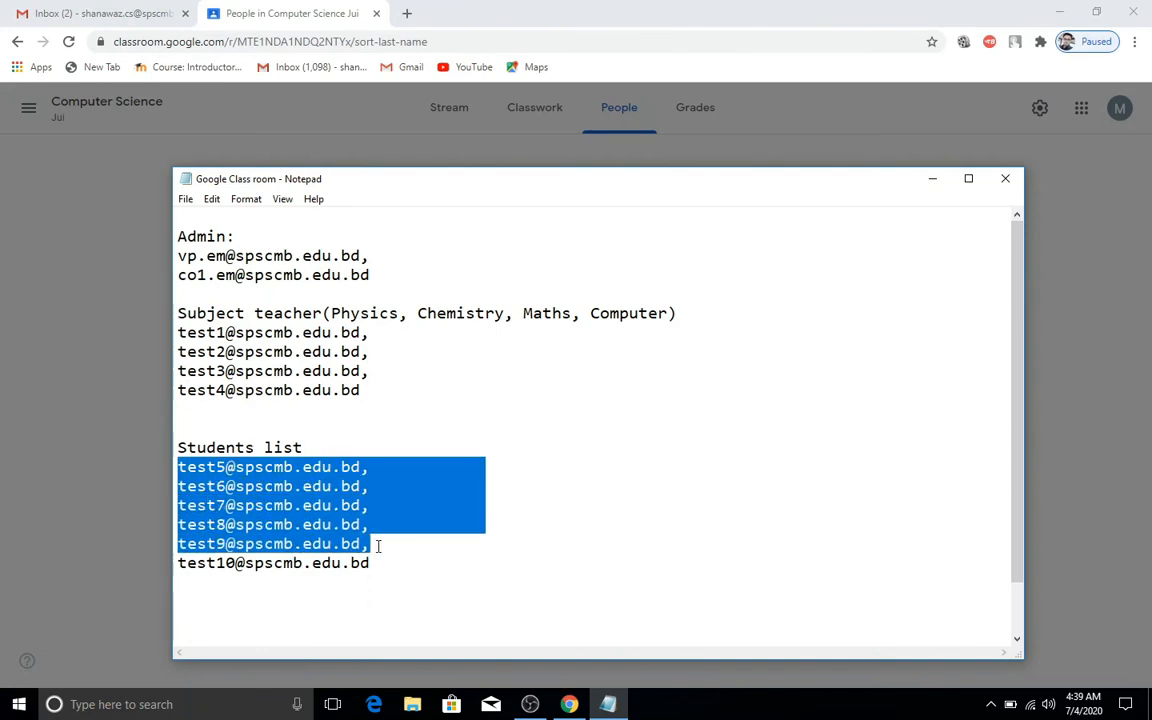
{"action": "right_click", "coordinate": [292, 240]}
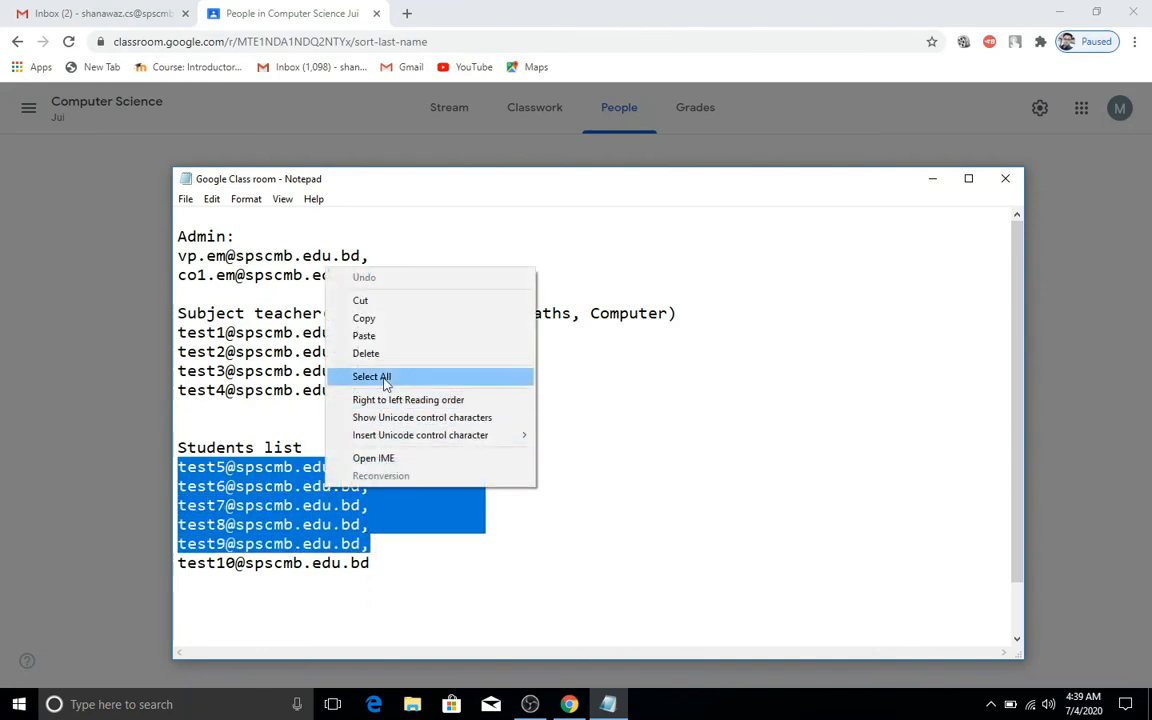
{"action": "left_click", "coordinate": [391, 320]}
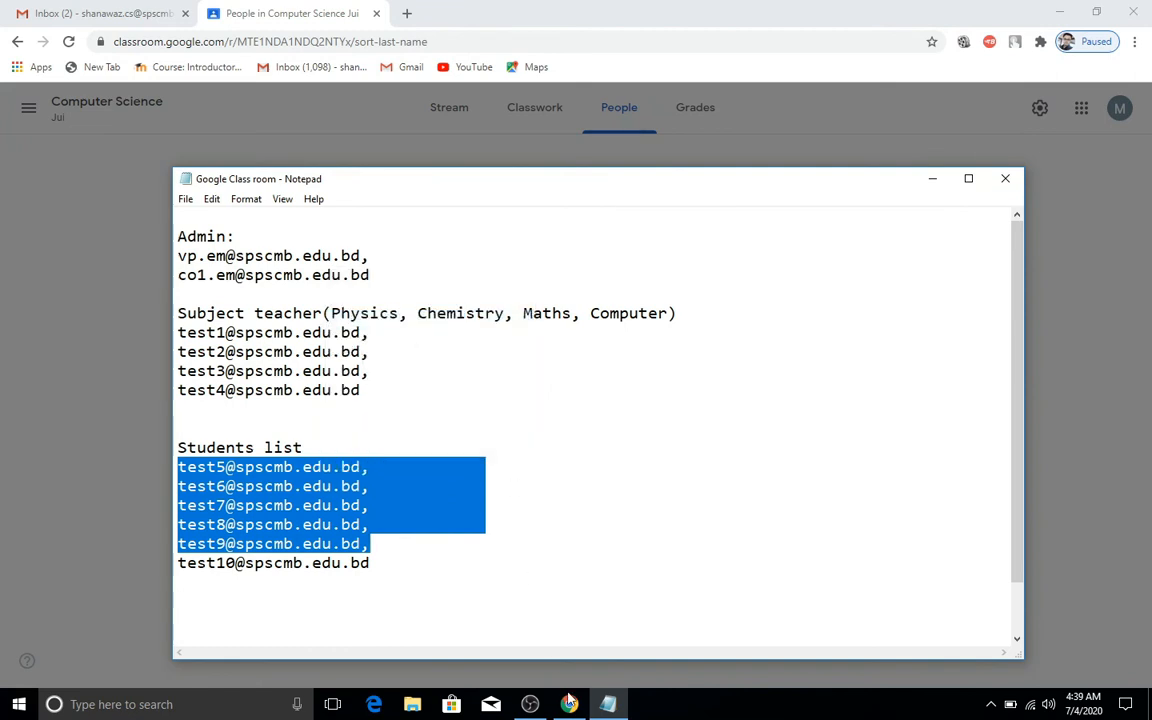
Step: Add the five copied student addresses as recipients in Google Classroom and send the invitations
{"action": "key", "text": "alt+Tab"}
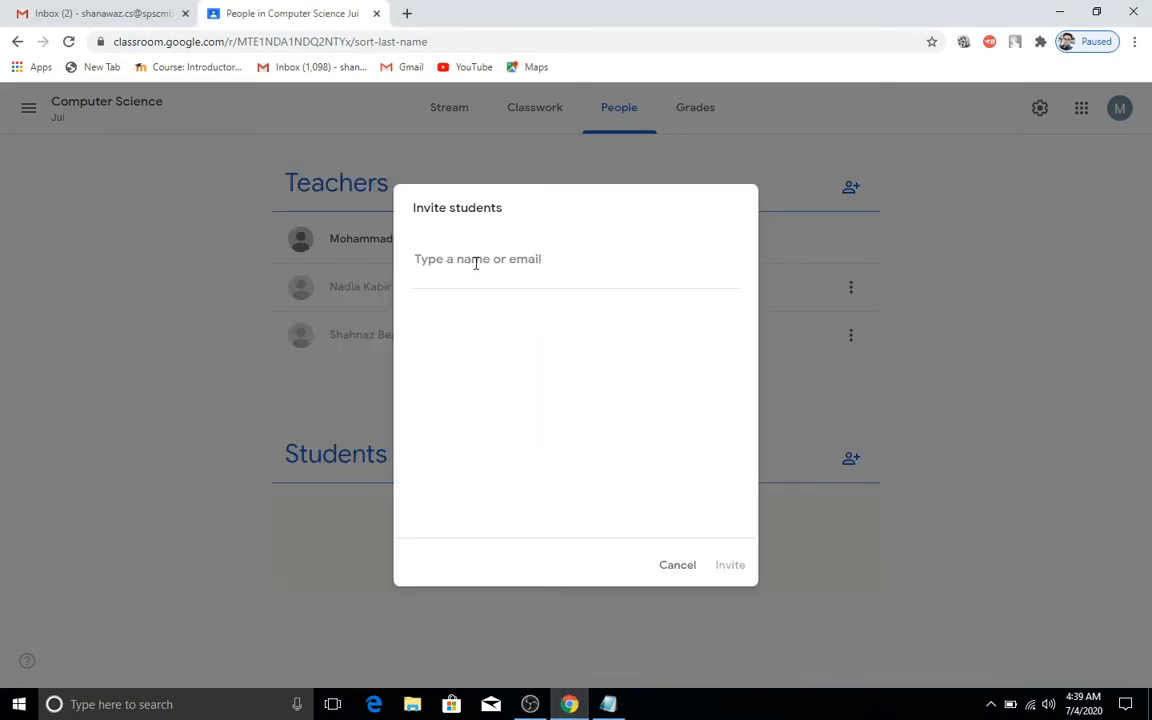
{"action": "right_click", "coordinate": [476, 263]}
{"action": "left_click", "coordinate": [511, 361]}
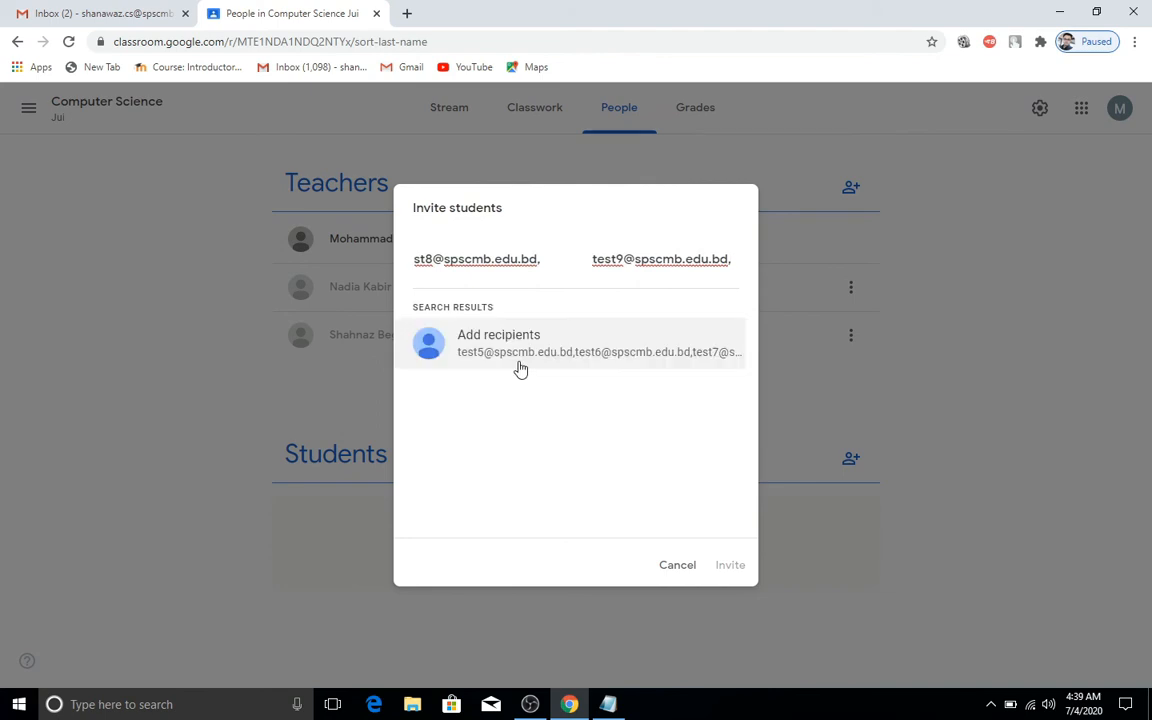
{"action": "left_click", "coordinate": [517, 367]}
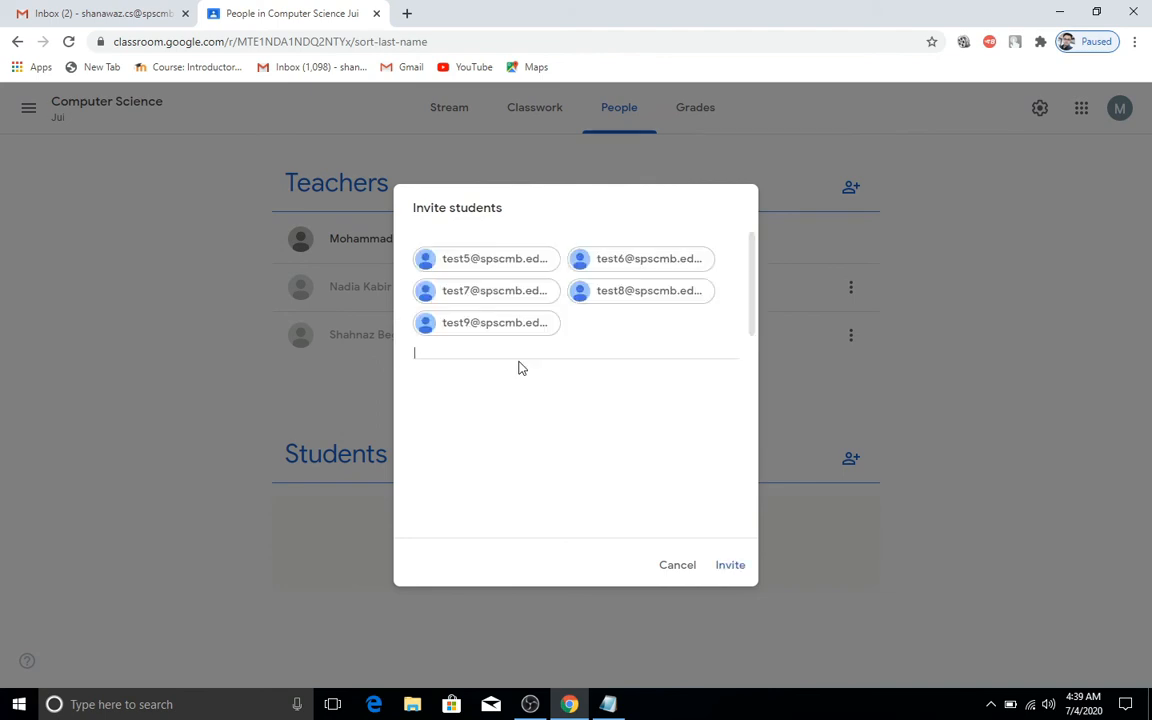
{"action": "left_click", "coordinate": [729, 567]}
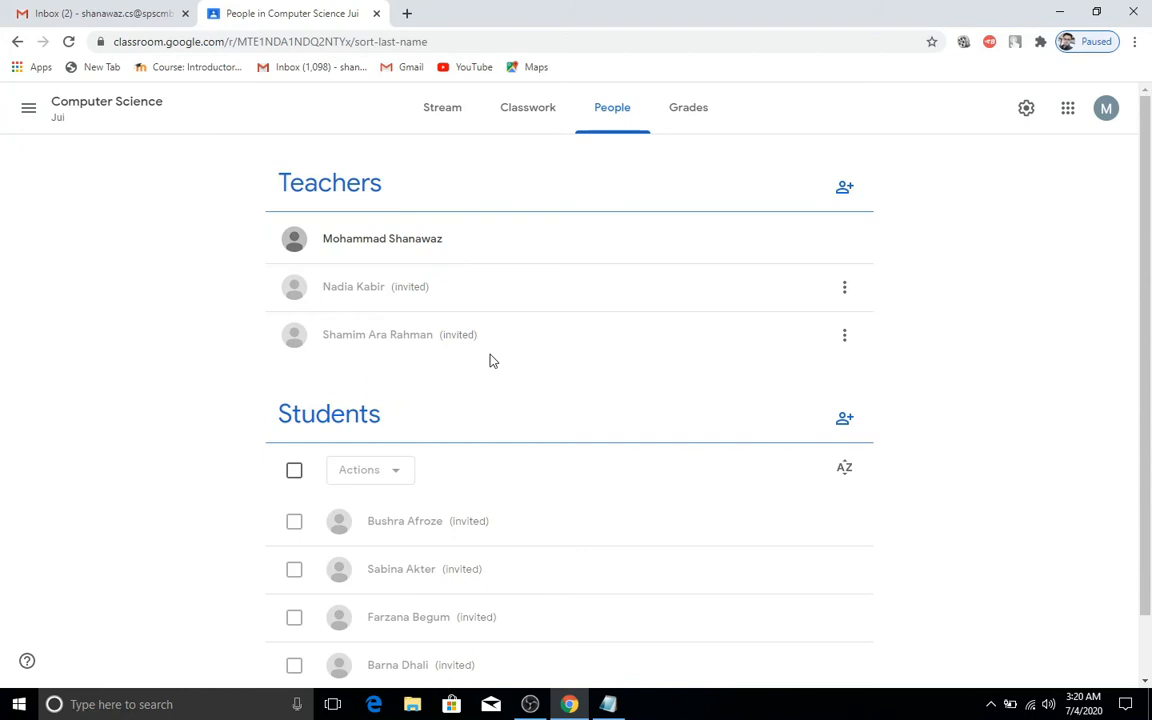
Step: Start a Computer Science announcement for all students, search YouTube for "firewall" and attach the video "What is a Firewall?"
{"action": "left_click", "coordinate": [452, 118]}
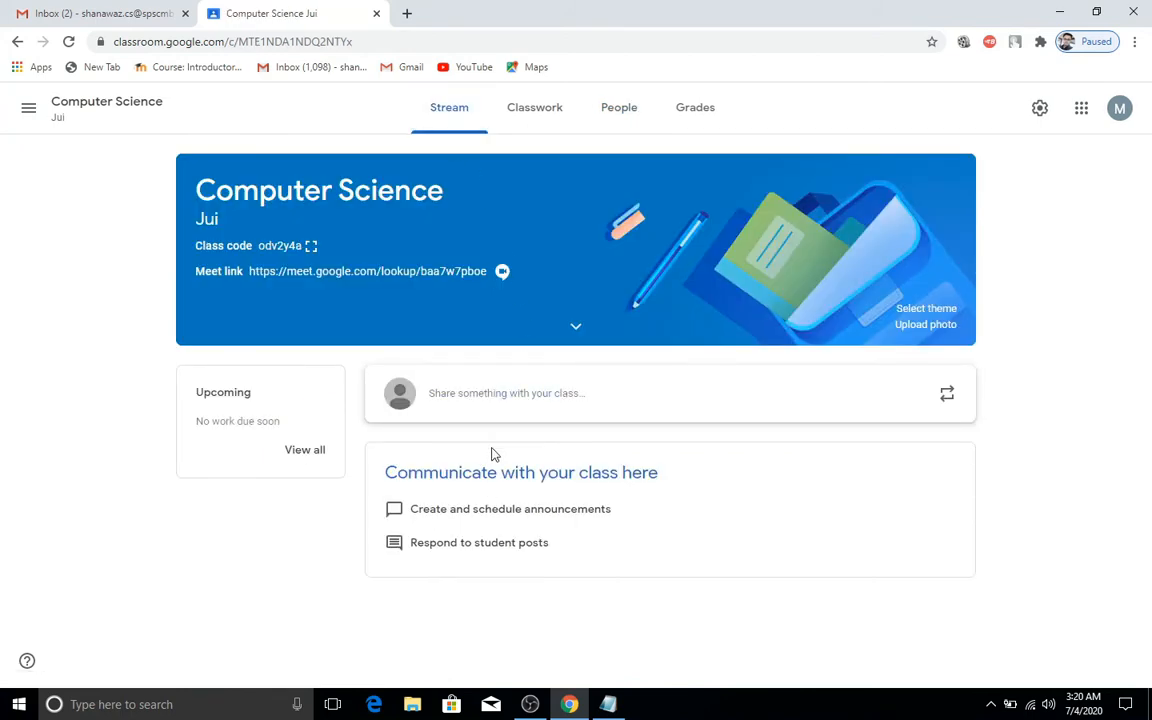
{"action": "left_click", "coordinate": [534, 405]}
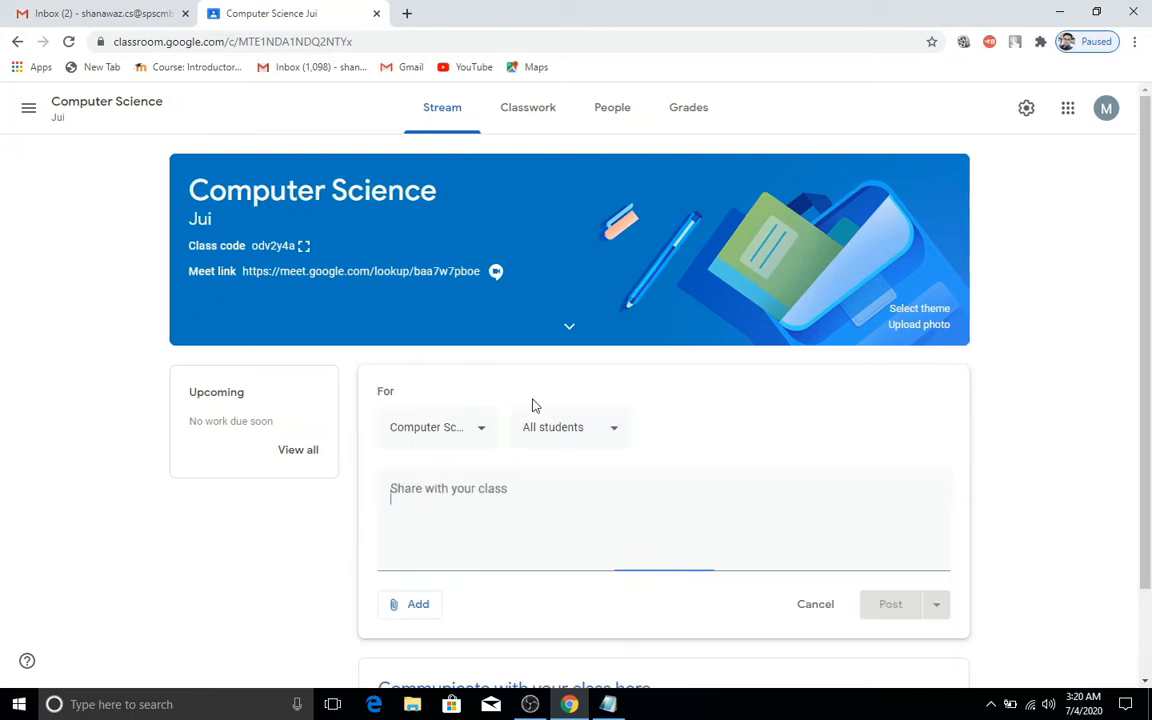
{"action": "left_click", "coordinate": [419, 614]}
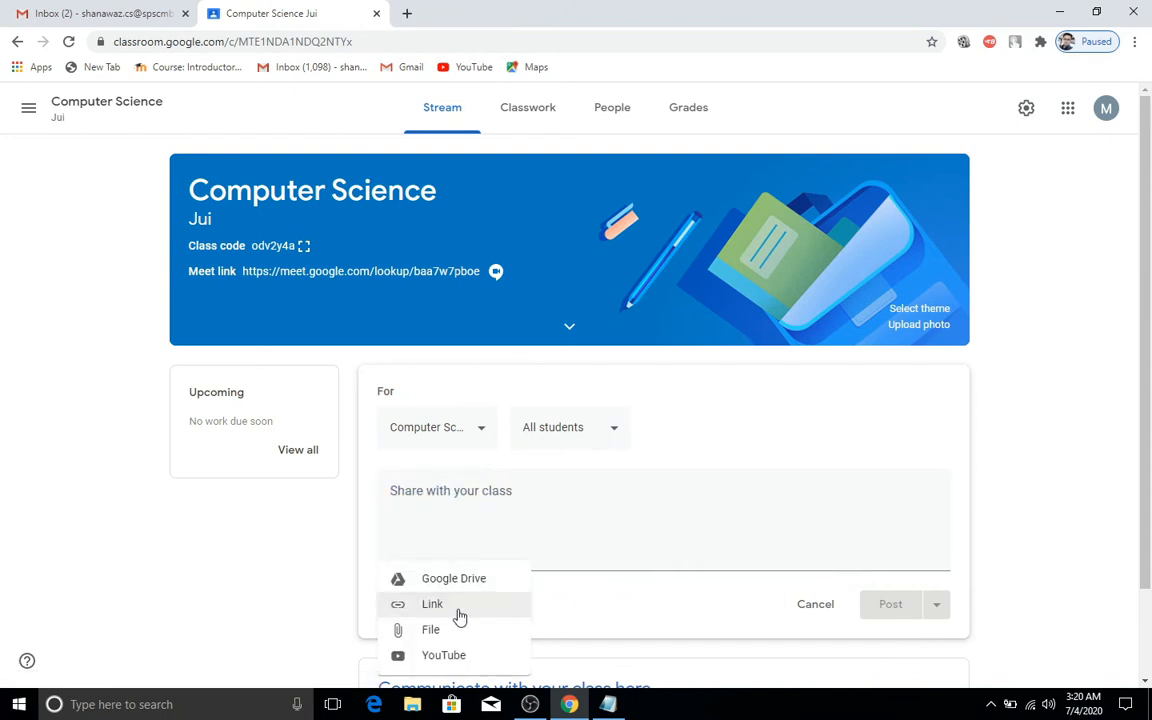
{"action": "left_click", "coordinate": [455, 655]}
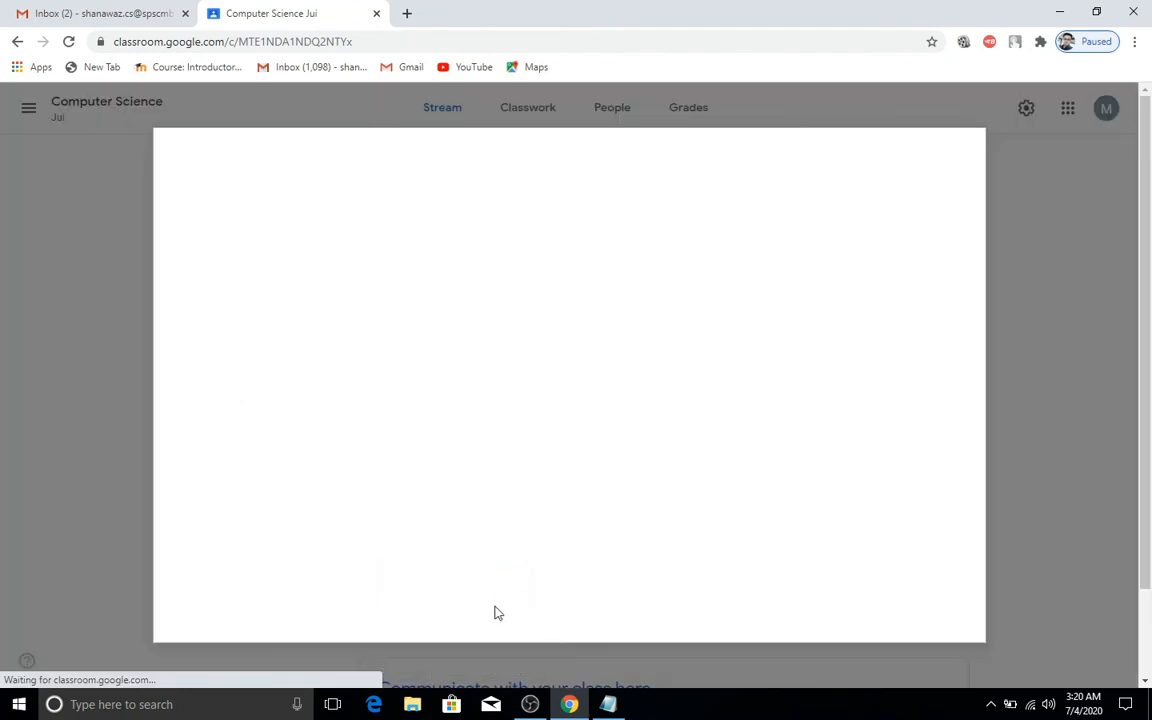
{"action": "left_click", "coordinate": [397, 240]}
{"action": "type", "text": "fl"}
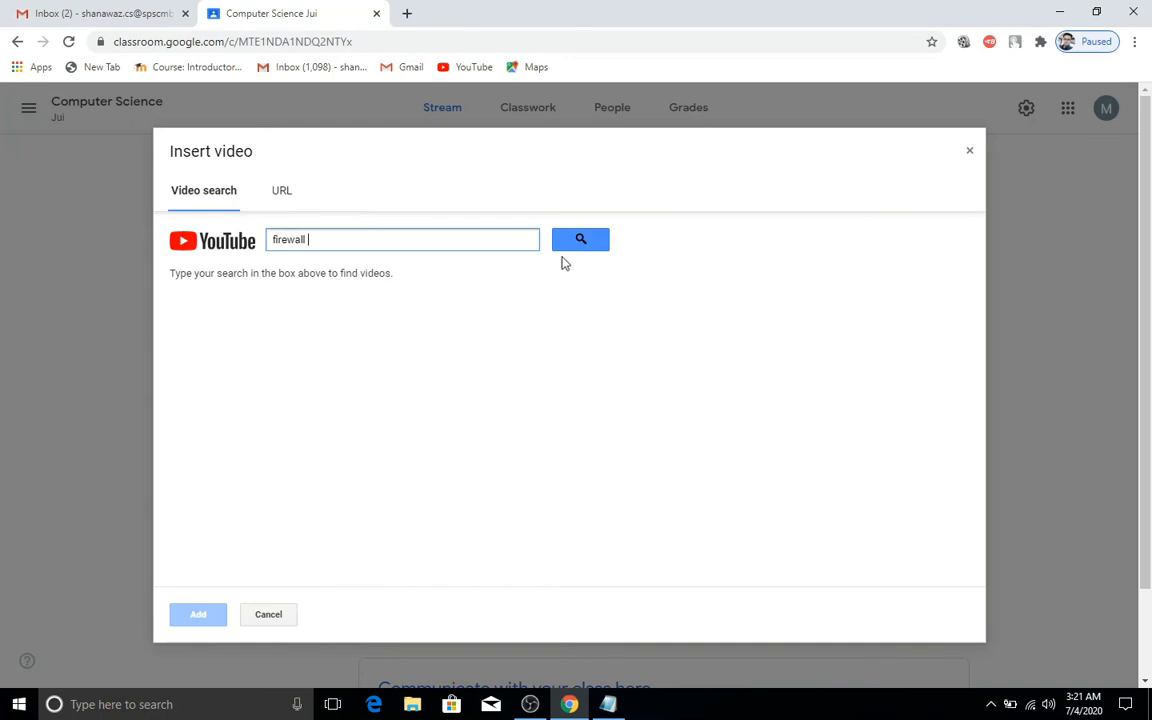
{"action": "left_click", "coordinate": [579, 239]}
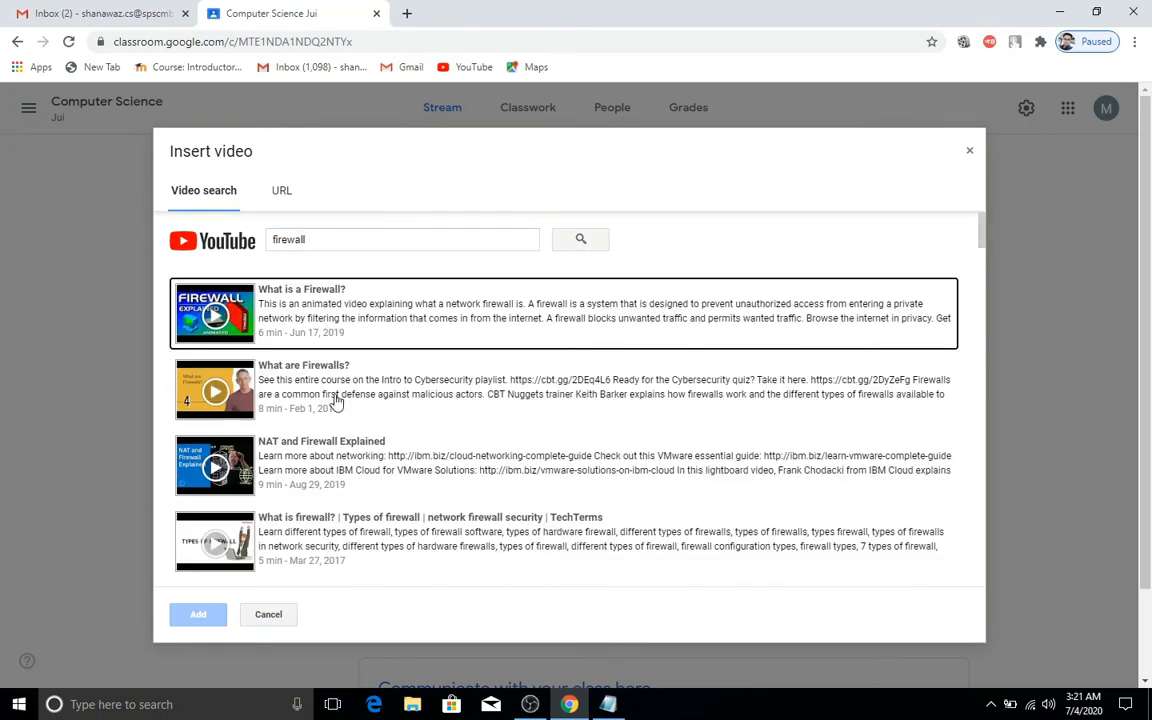
{"action": "left_click", "coordinate": [242, 321]}
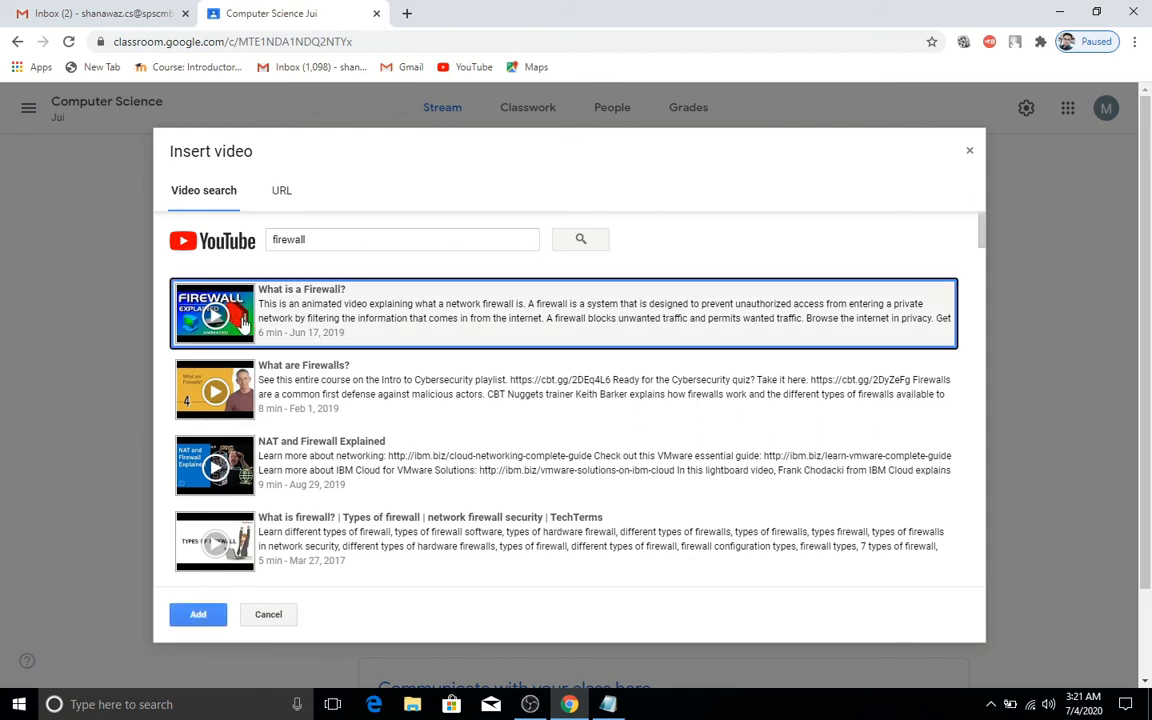
{"action": "left_click", "coordinate": [191, 617]}
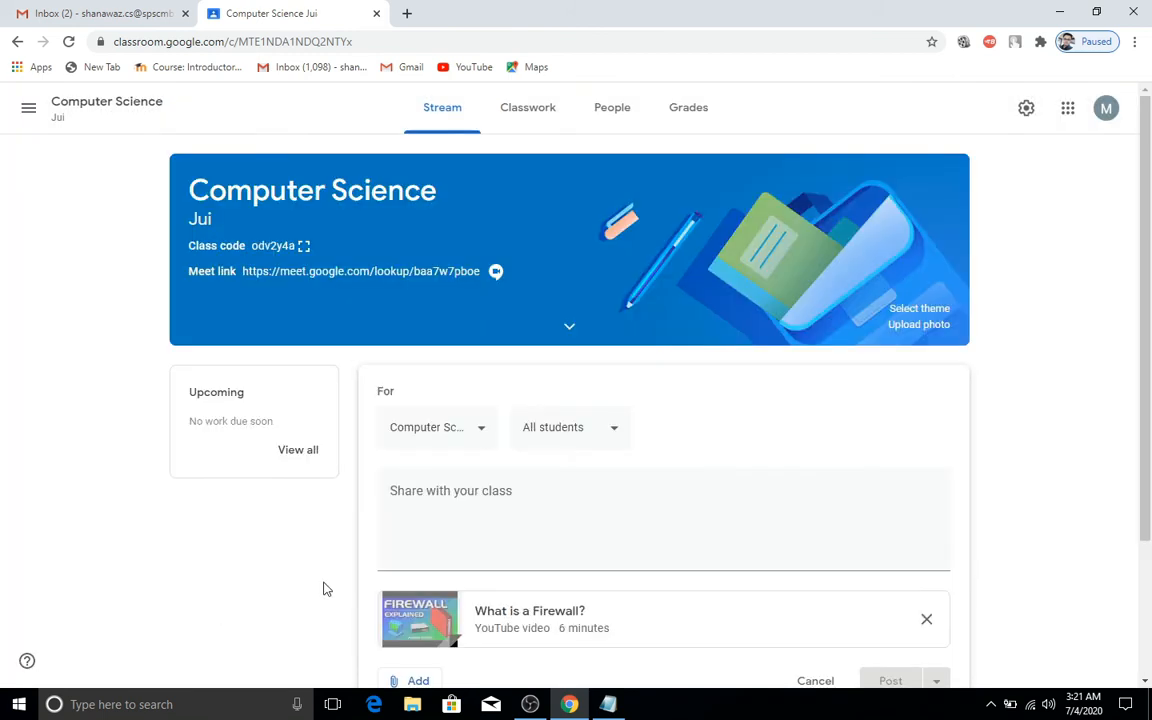
Step: Write "Learn for the ST-1" as the announcement text and post it to the Computer Science stream
{"action": "left_click", "coordinate": [483, 497]}
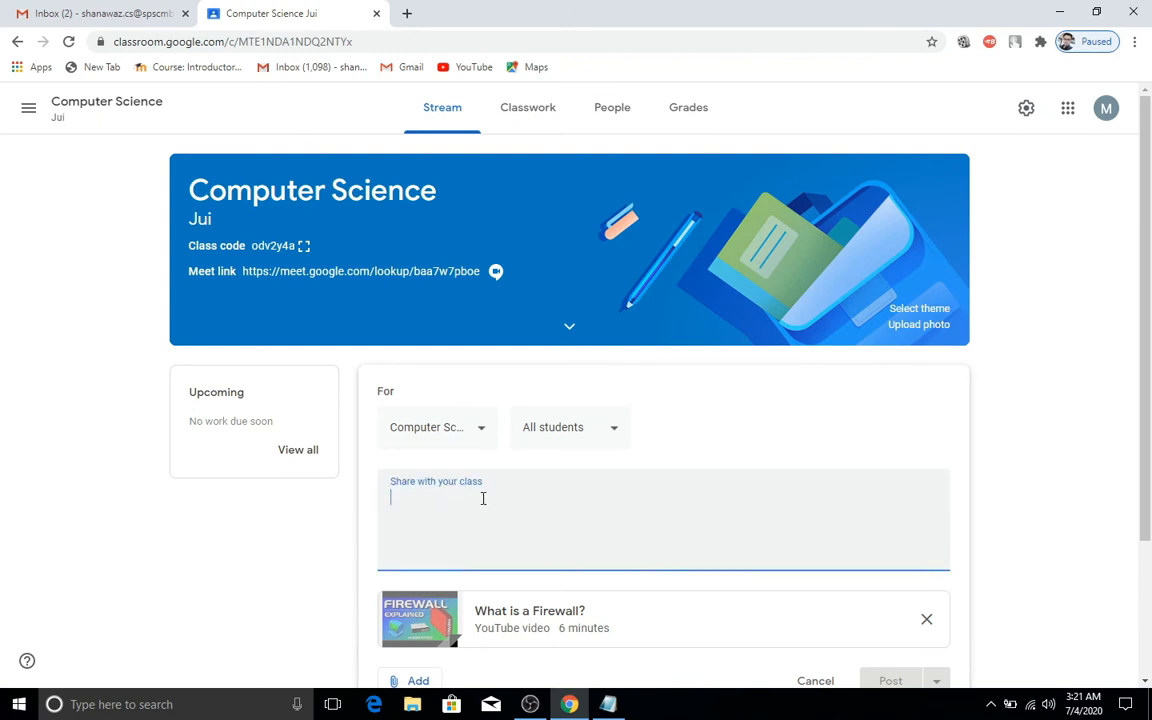
{"action": "type", "text": "Learn"}
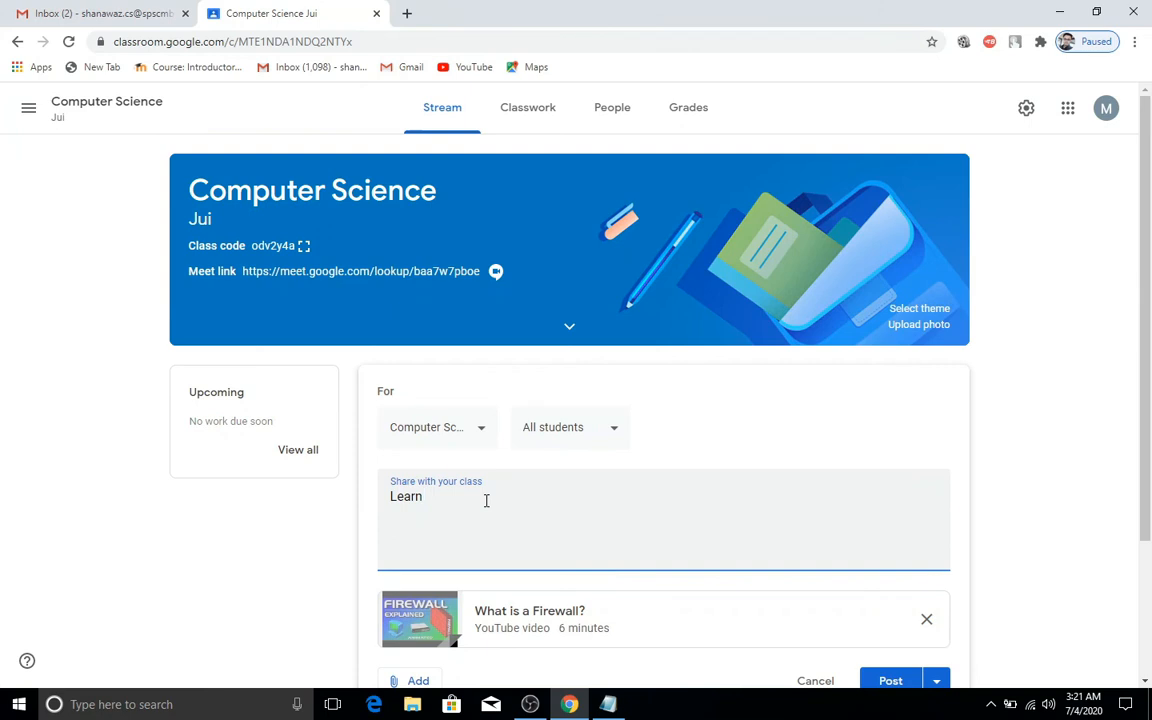
{"action": "type", "text": " for the ST-1"}
{"action": "scroll", "coordinate": [673, 493], "scroll_direction": "down", "scroll_amount": 2}
{"action": "left_click", "coordinate": [889, 506]}
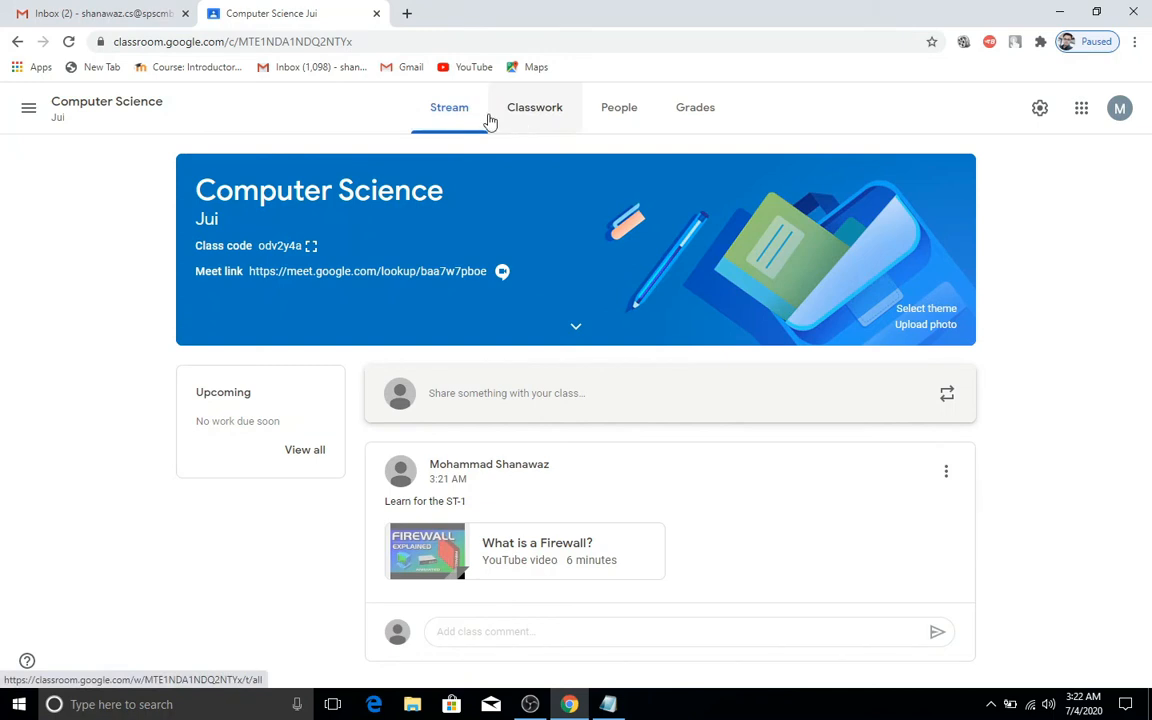
Step: Examine the Classwork creation options and the Grades page of Computer Science, and return to the class stream
{"action": "left_click", "coordinate": [539, 117]}
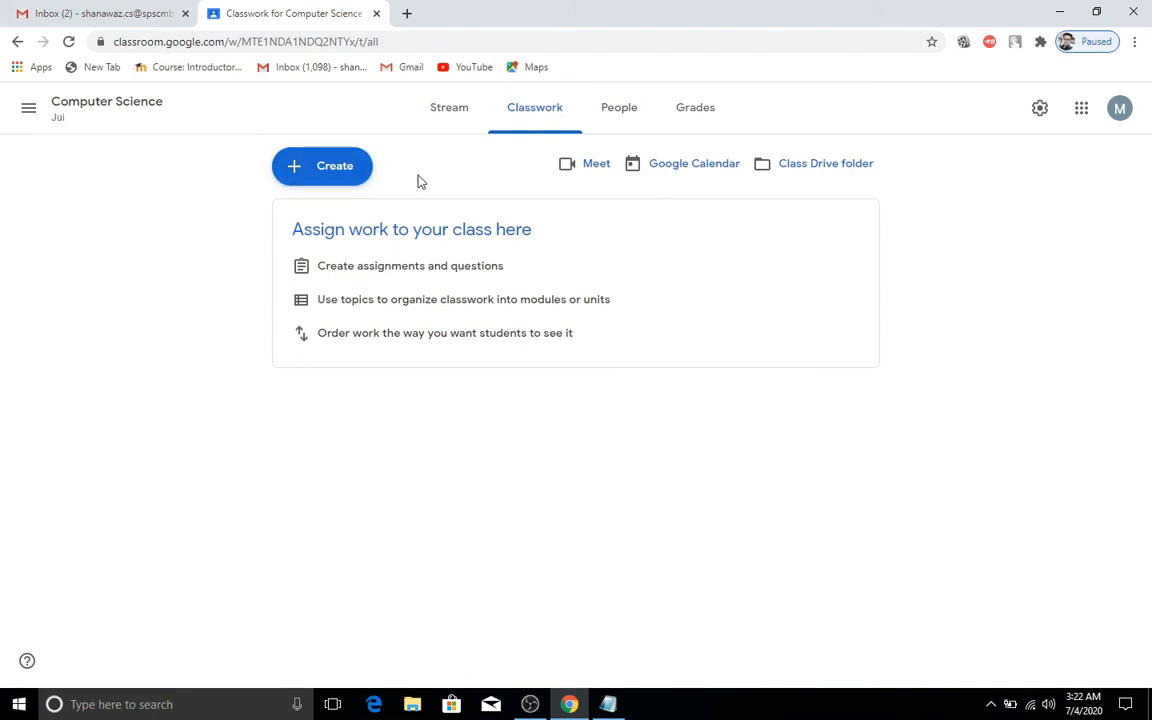
{"action": "left_click", "coordinate": [340, 175]}
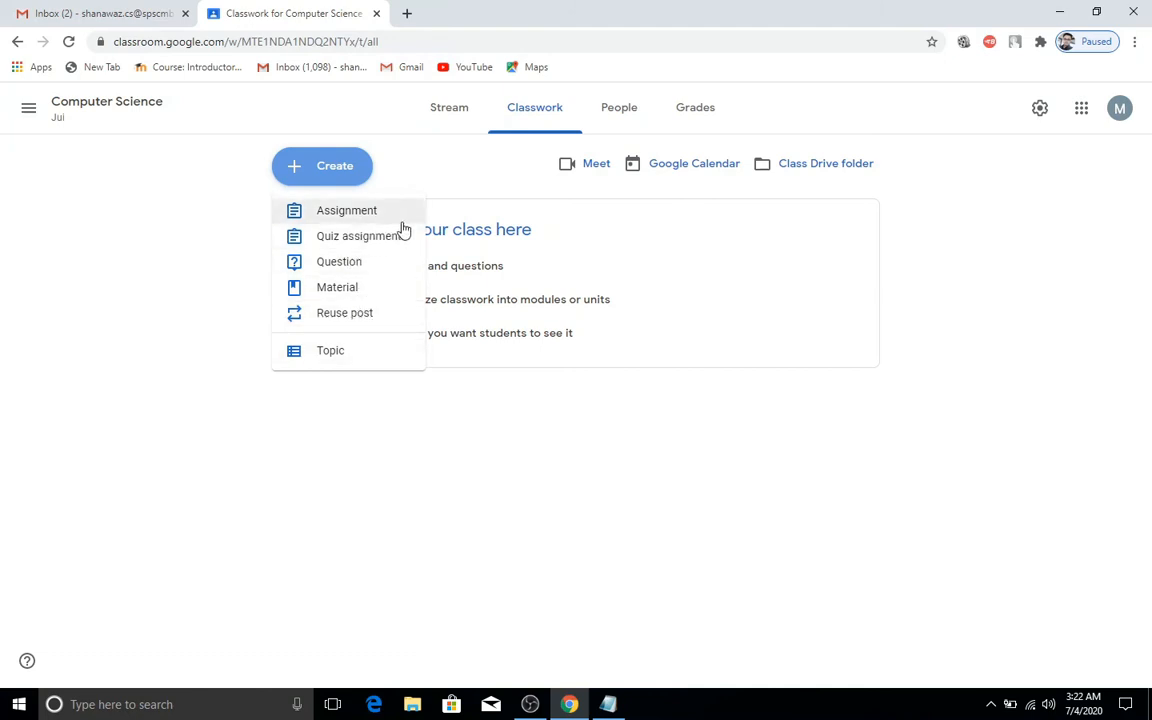
{"action": "left_click", "coordinate": [600, 221]}
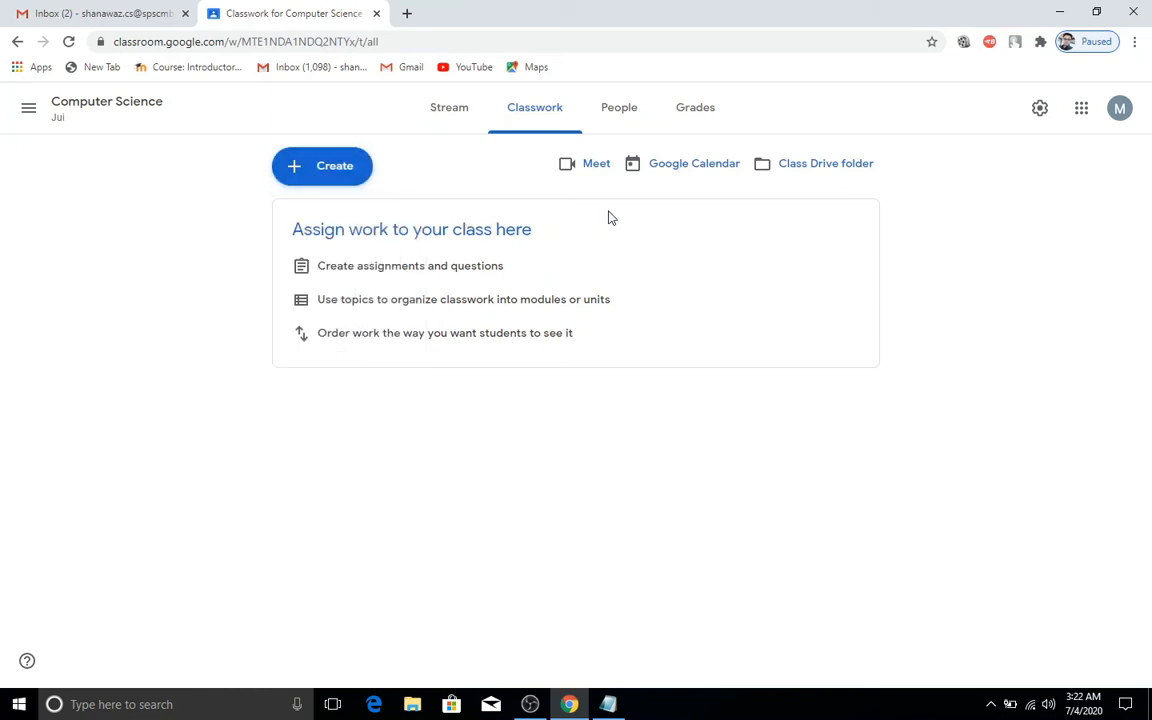
{"action": "left_click", "coordinate": [708, 114]}
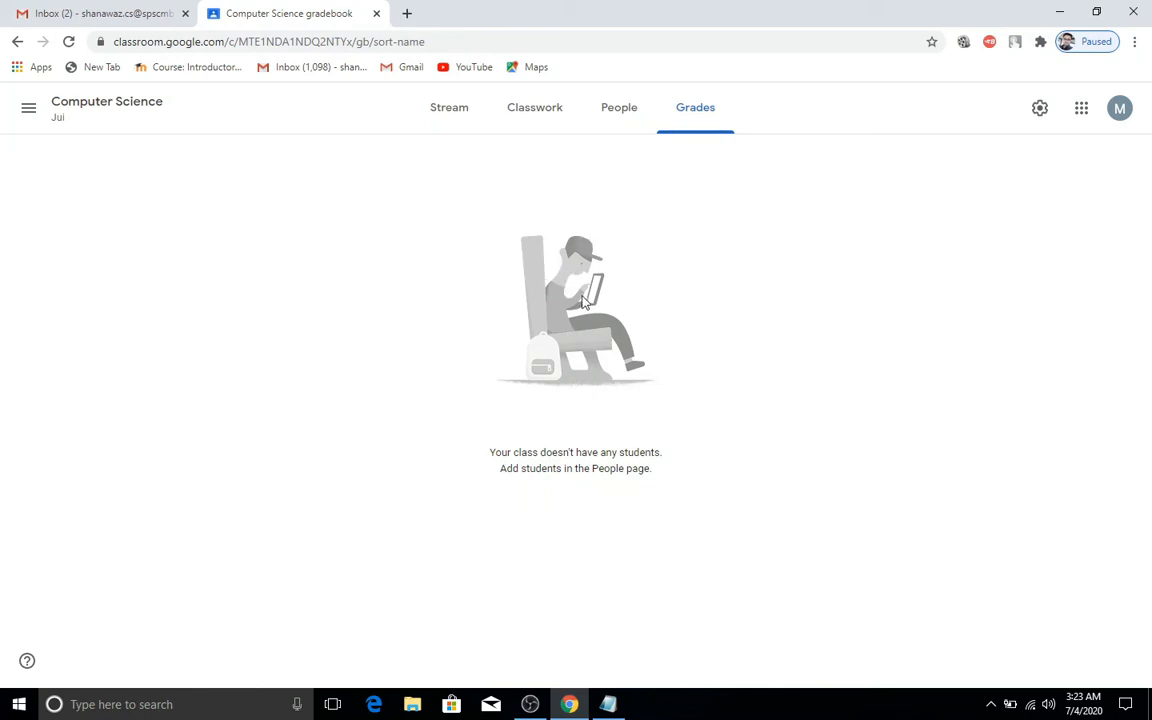
{"action": "left_click", "coordinate": [457, 122]}
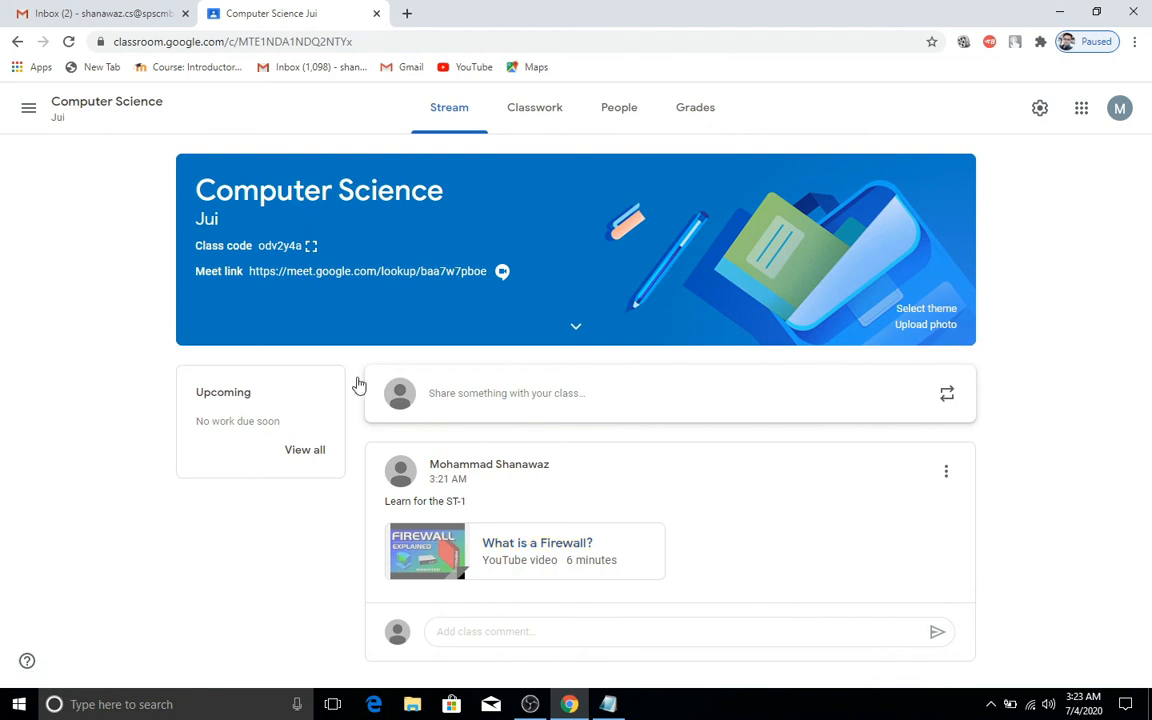
Step: Open the class settings of Grade: 10 Class Teacher and reset its Meet link
{"action": "left_click", "coordinate": [29, 112]}
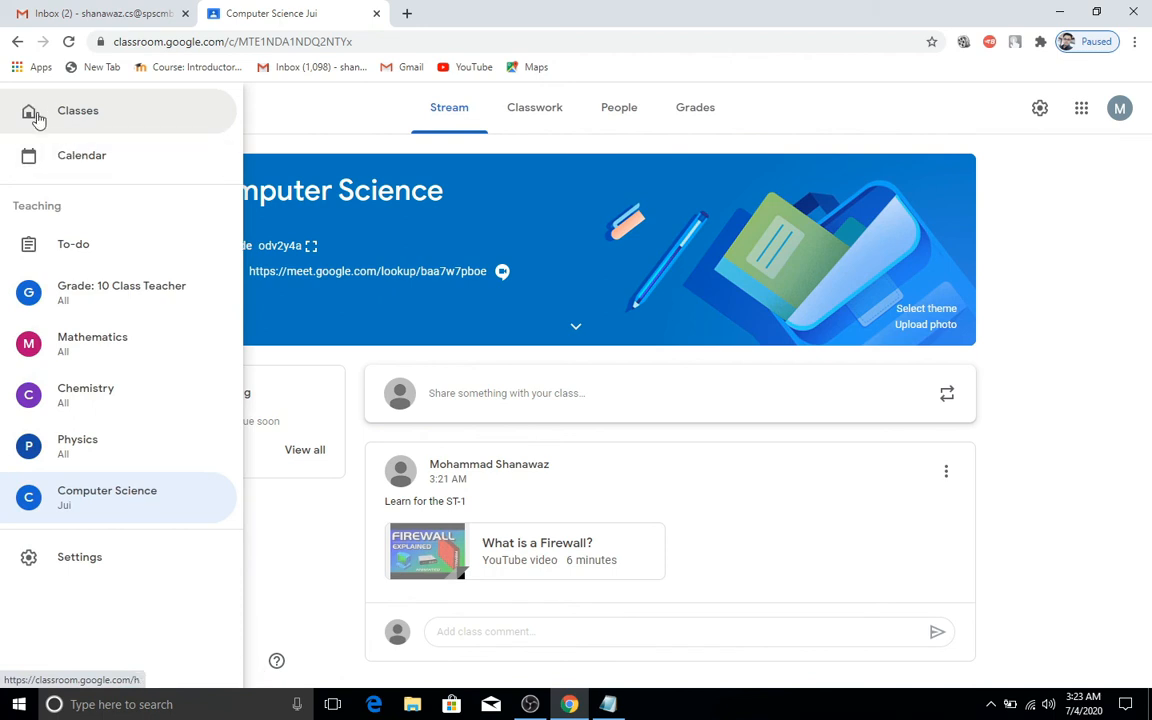
{"action": "left_click", "coordinate": [35, 116]}
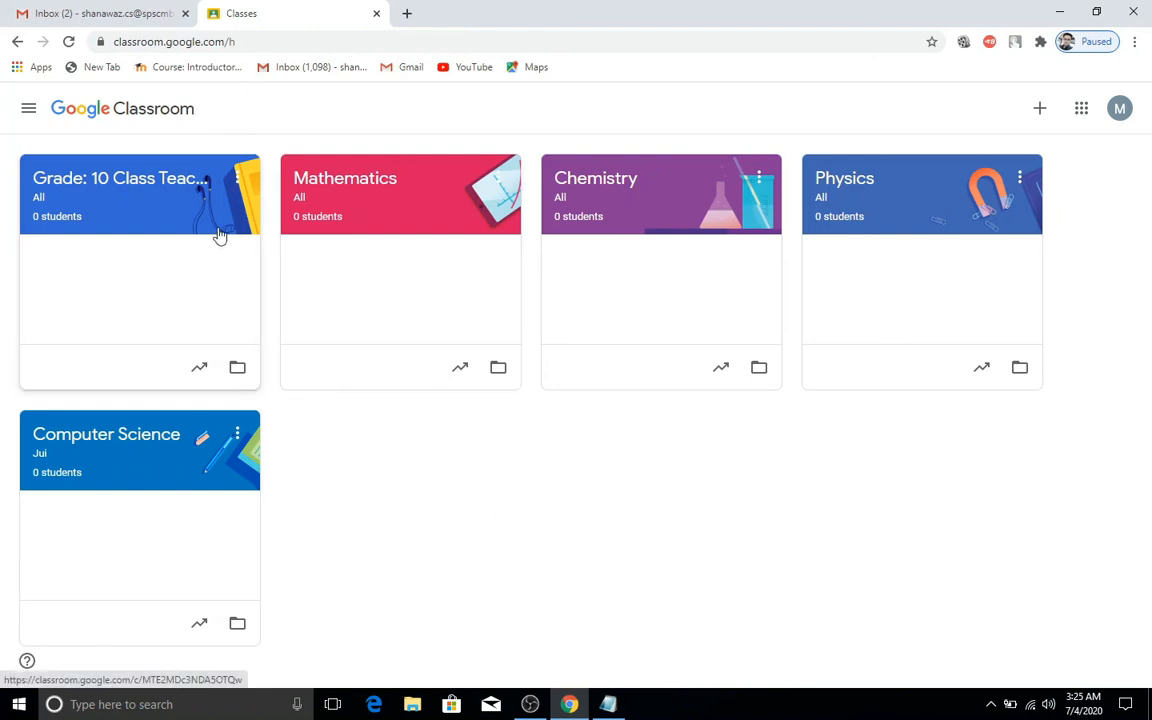
{"action": "left_click", "coordinate": [150, 192]}
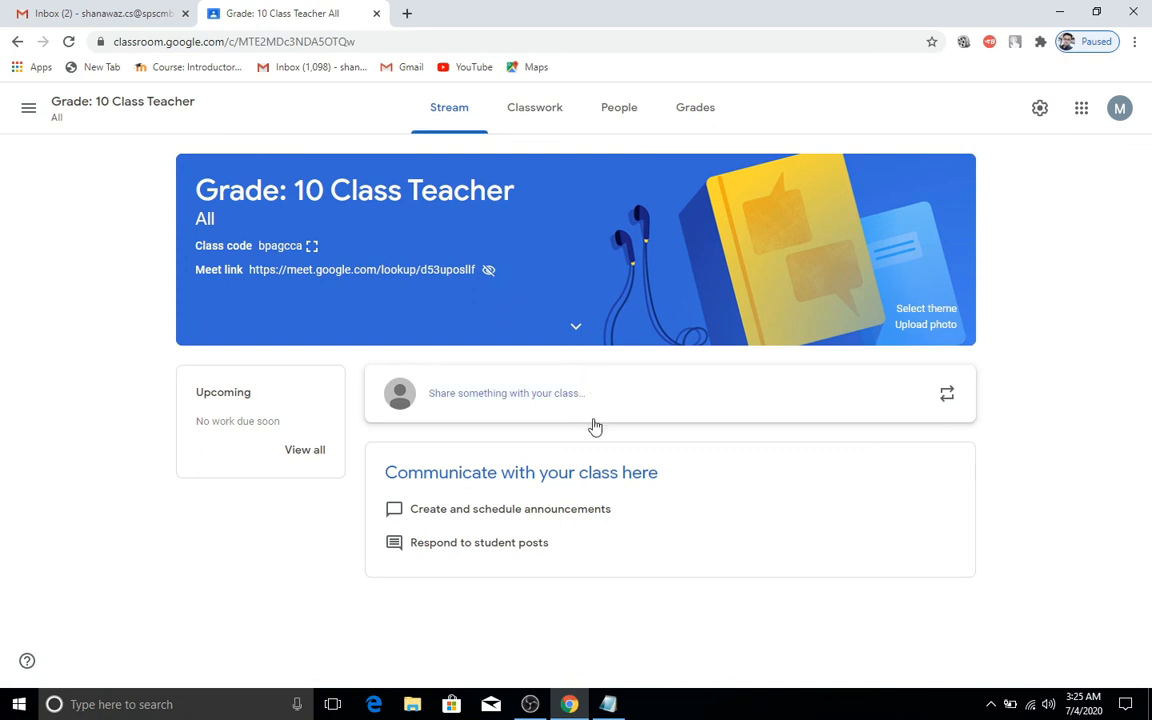
{"action": "left_click", "coordinate": [1041, 115]}
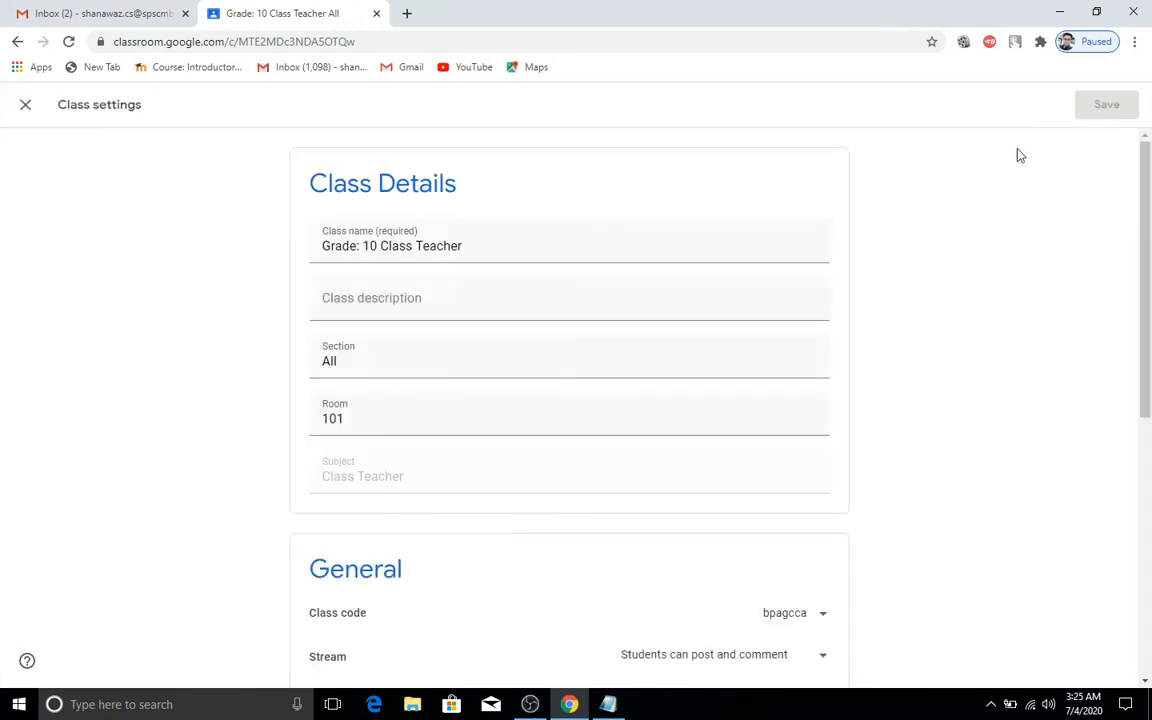
{"action": "scroll", "coordinate": [720, 340], "scroll_direction": "down", "scroll_amount": 3}
{"action": "scroll", "coordinate": [700, 370], "scroll_direction": "down", "scroll_amount": 2}
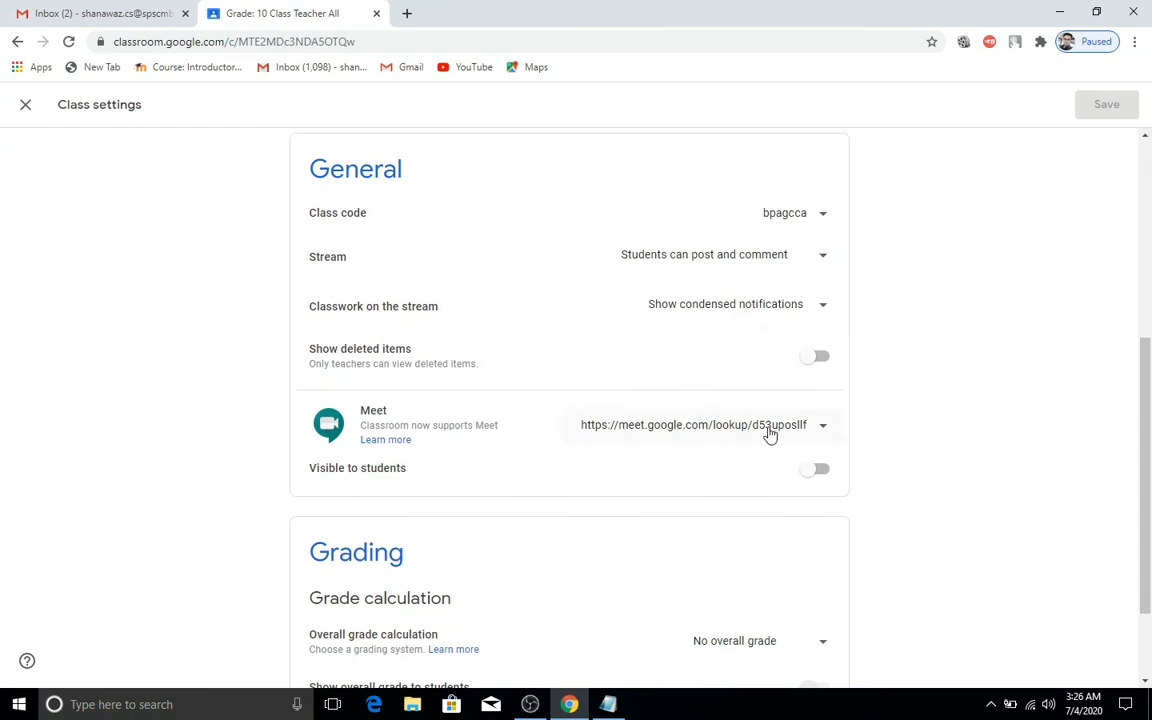
{"action": "left_click", "coordinate": [823, 430]}
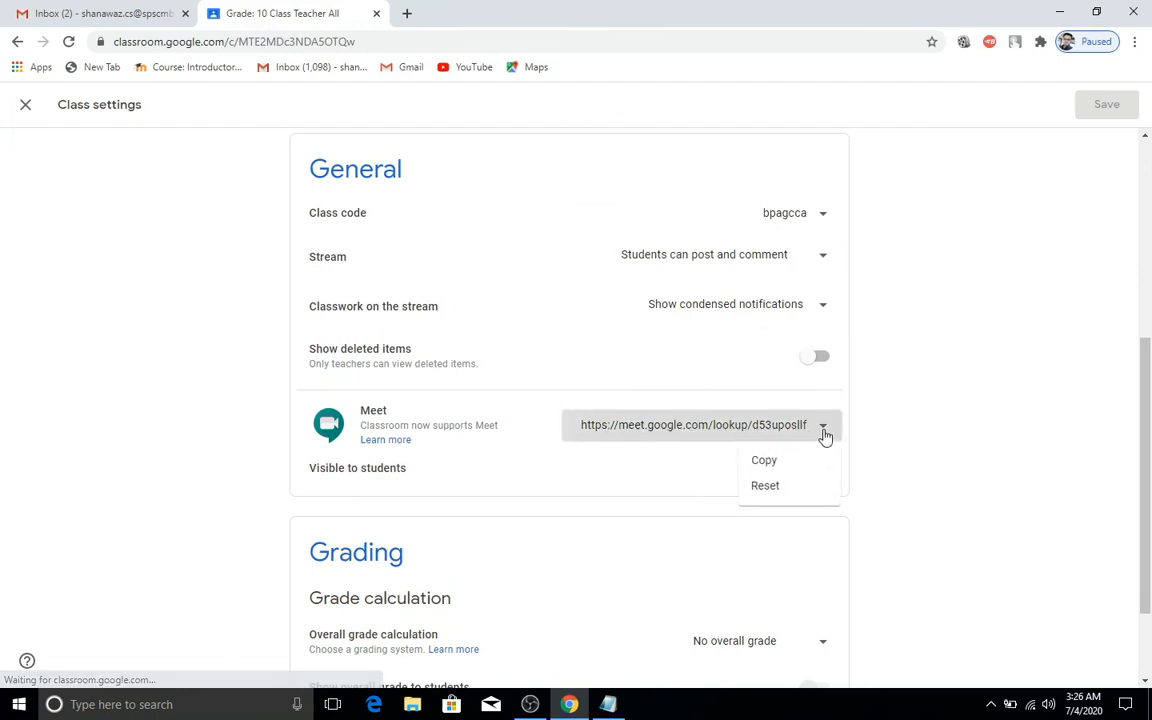
{"action": "left_click", "coordinate": [766, 486]}
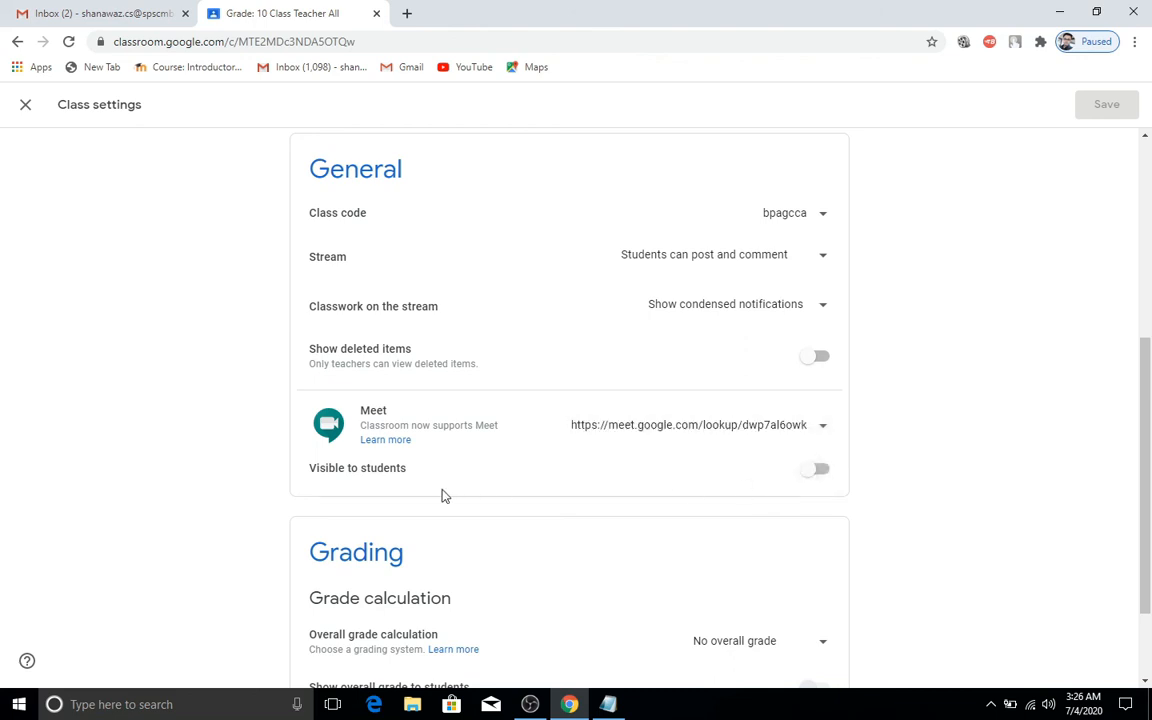
Step: Try the Meet link's Visible to students option on and off, leave it off and save the class settings
{"action": "left_click", "coordinate": [818, 470]}
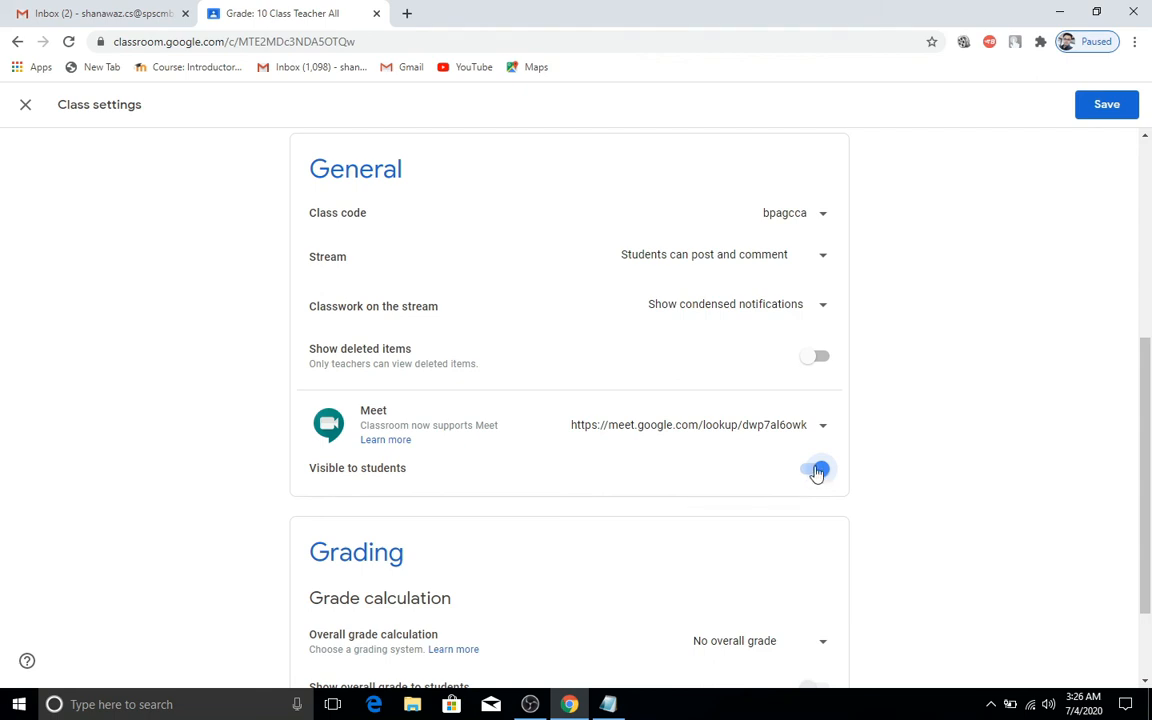
{"action": "left_click", "coordinate": [818, 471]}
{"action": "left_click", "coordinate": [816, 471]}
{"action": "left_click", "coordinate": [816, 471]}
{"action": "left_click", "coordinate": [1104, 105]}
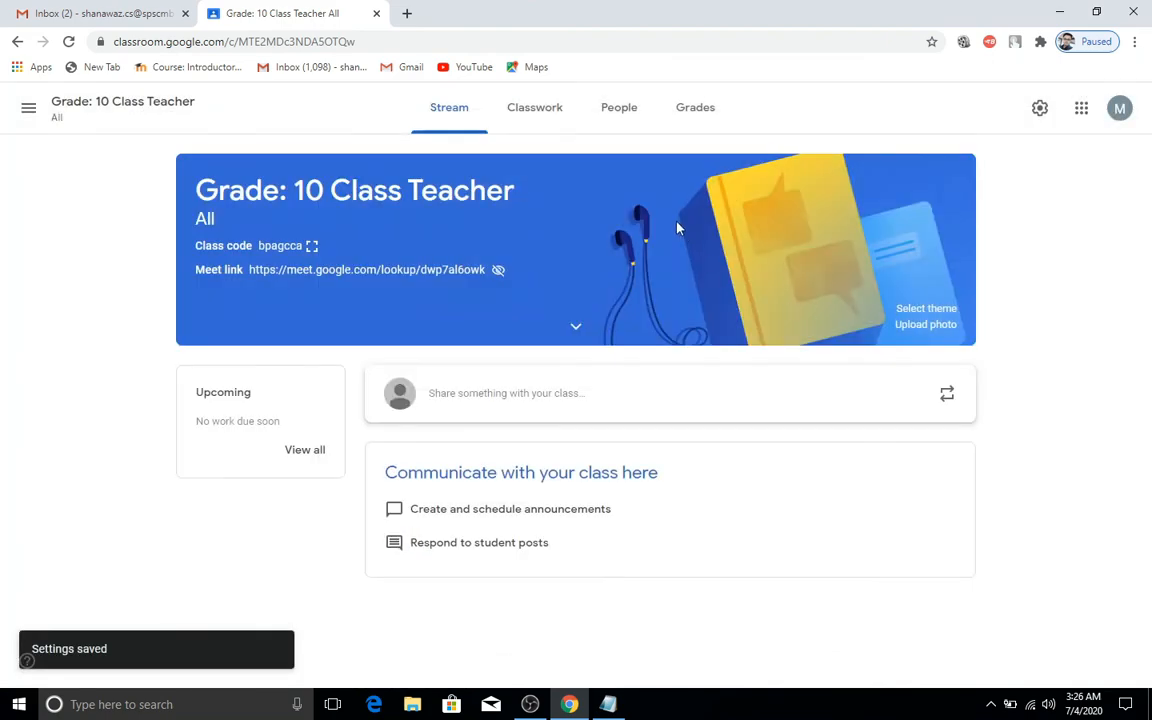
Step: Return to the overview of all classes and minimize the browser window
{"action": "left_click", "coordinate": [28, 113]}
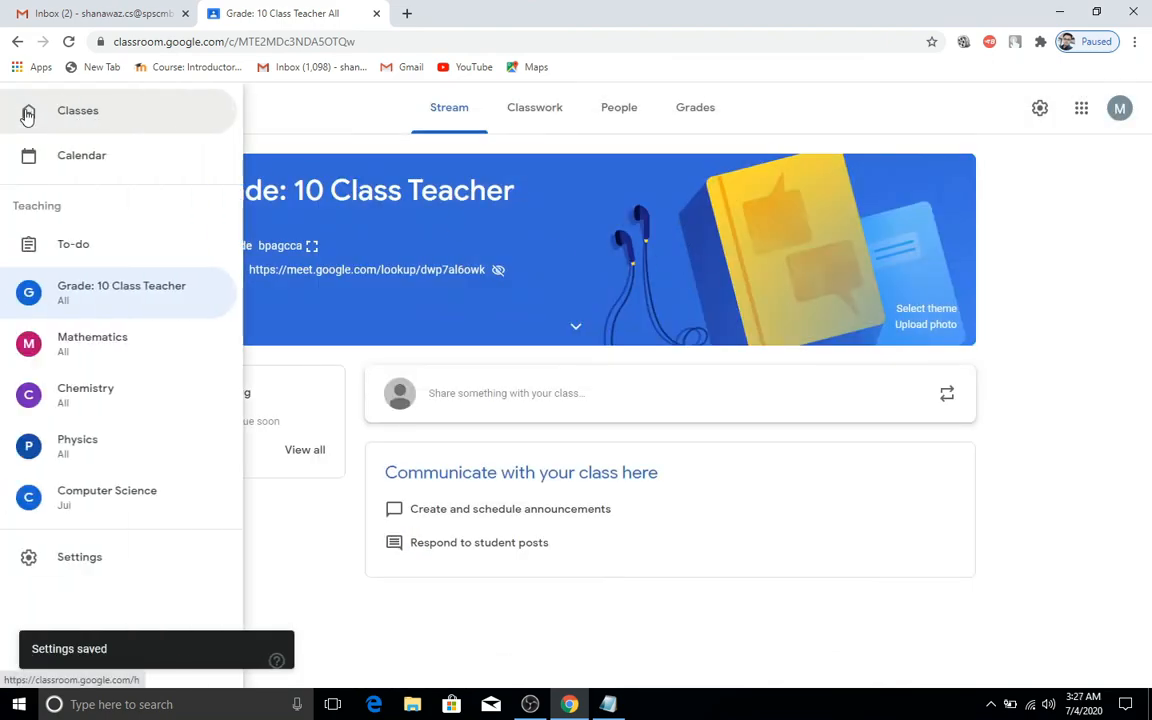
{"action": "left_click", "coordinate": [80, 120]}
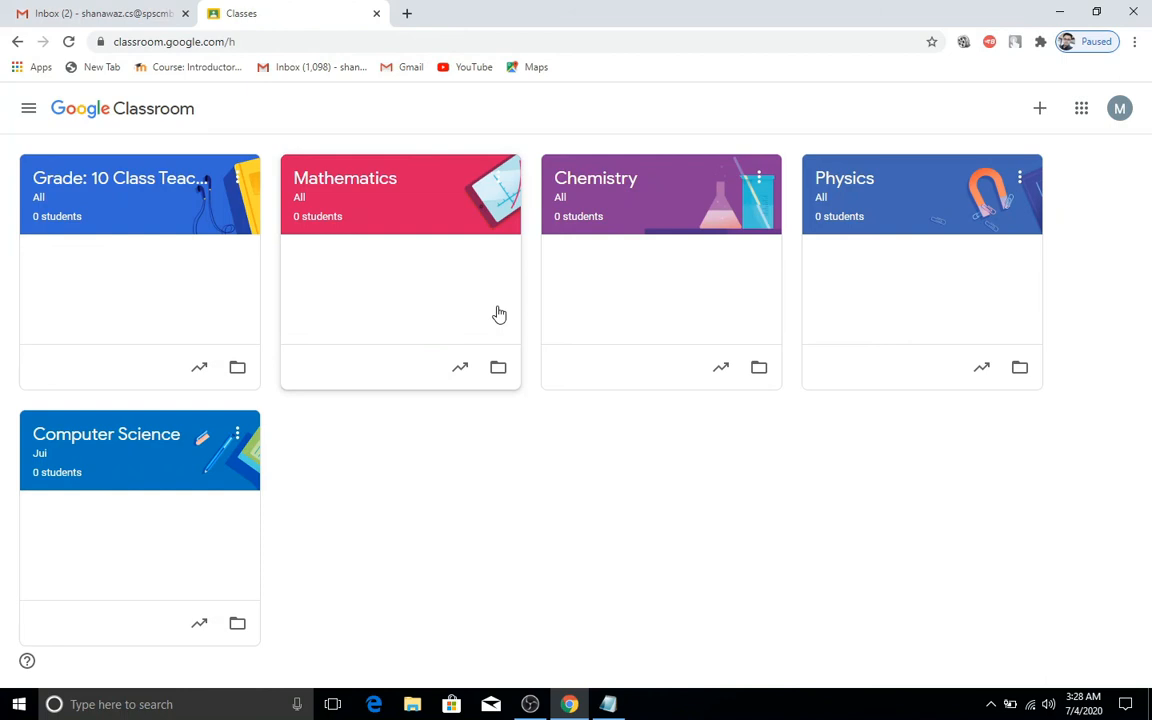
{"action": "left_click", "coordinate": [1060, 17]}
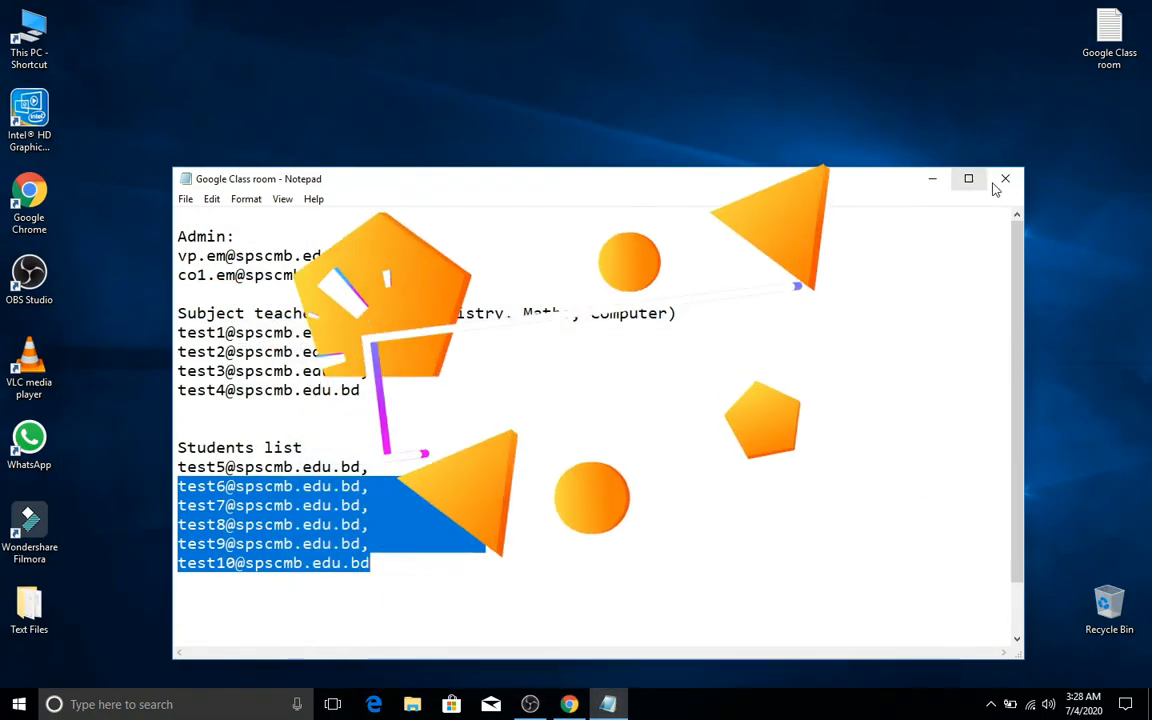